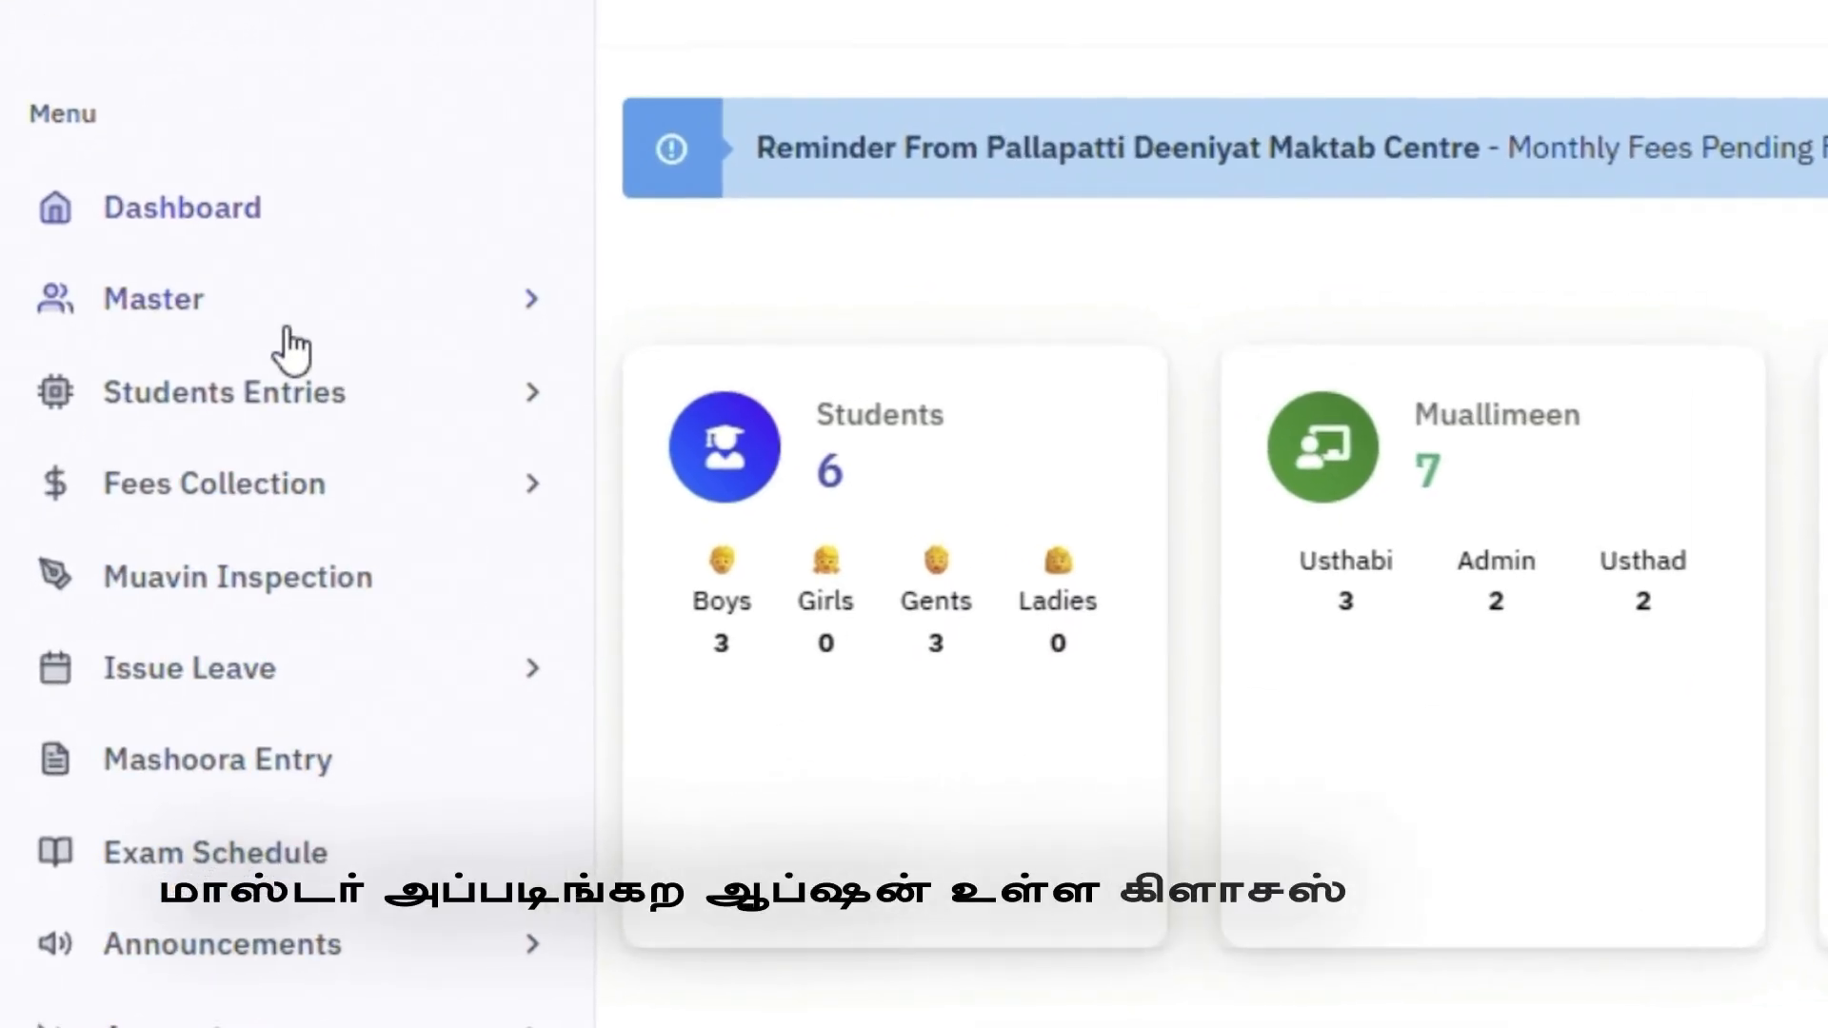
Open the Classes master page and select the academic year 2026-27 (01 Apr 2026 - 31 Mar 2027) for the new class
click(286, 328)
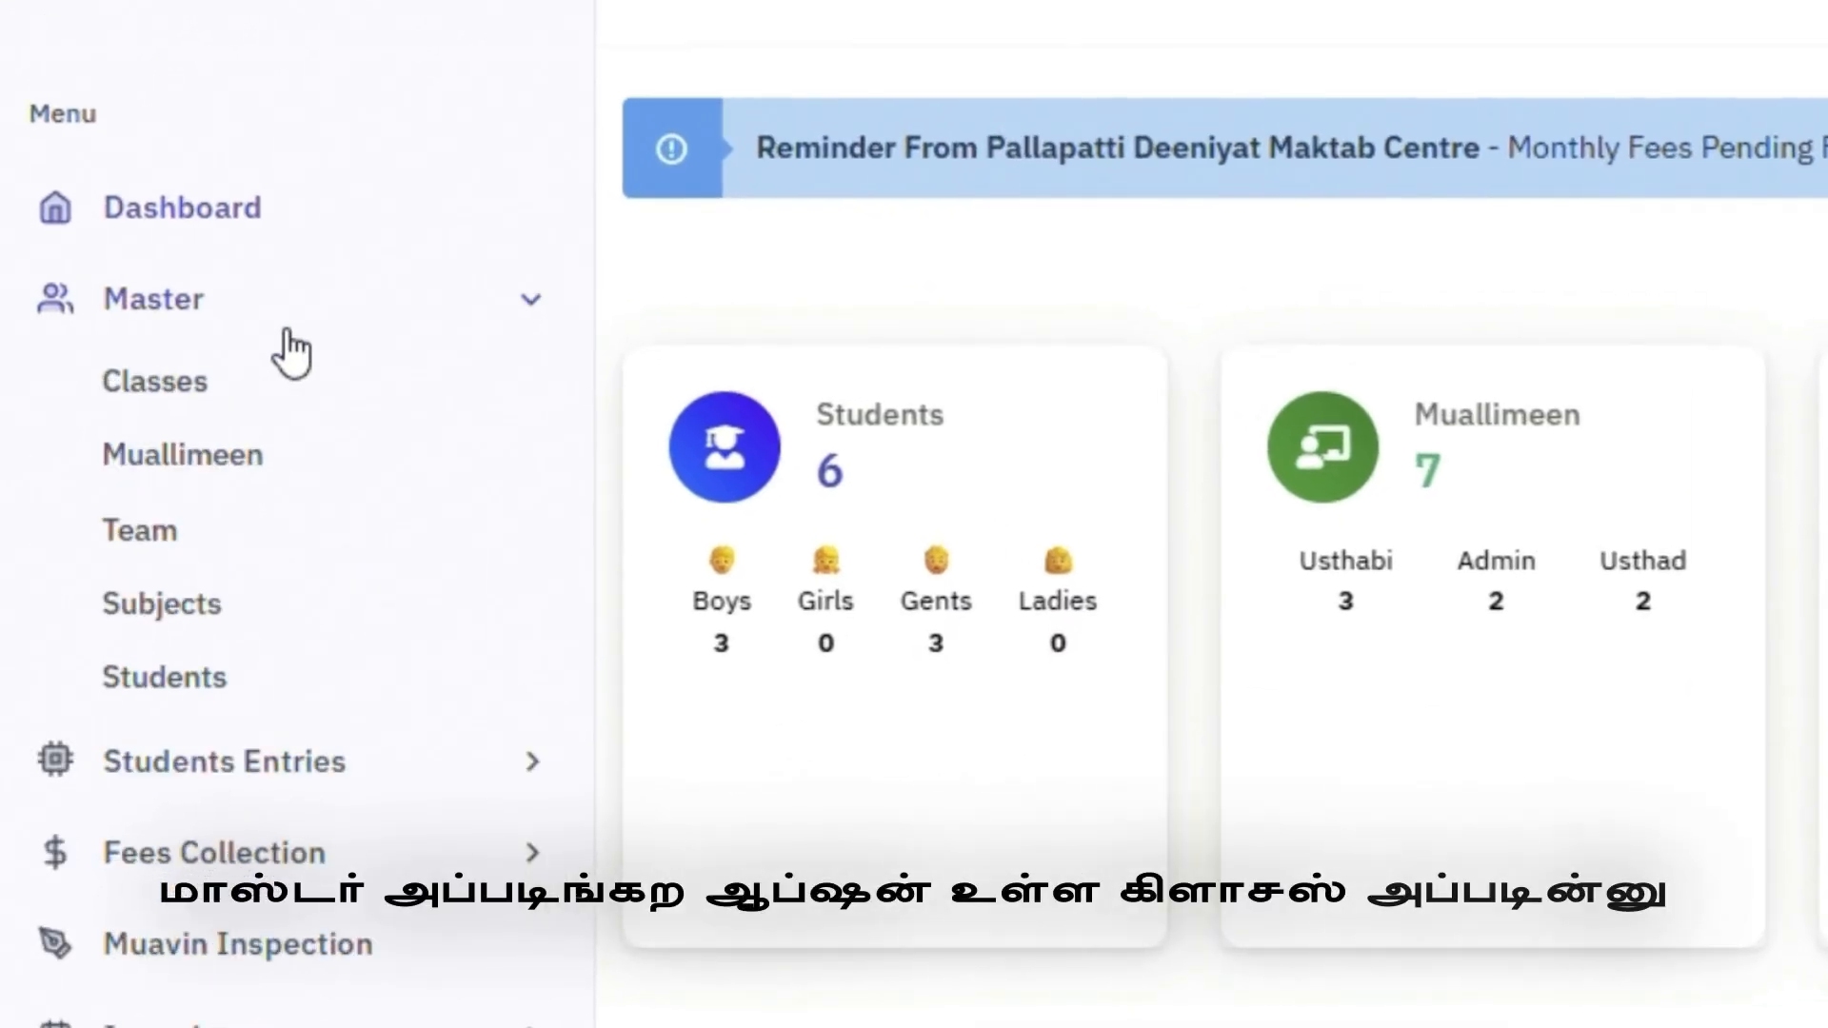
click(249, 386)
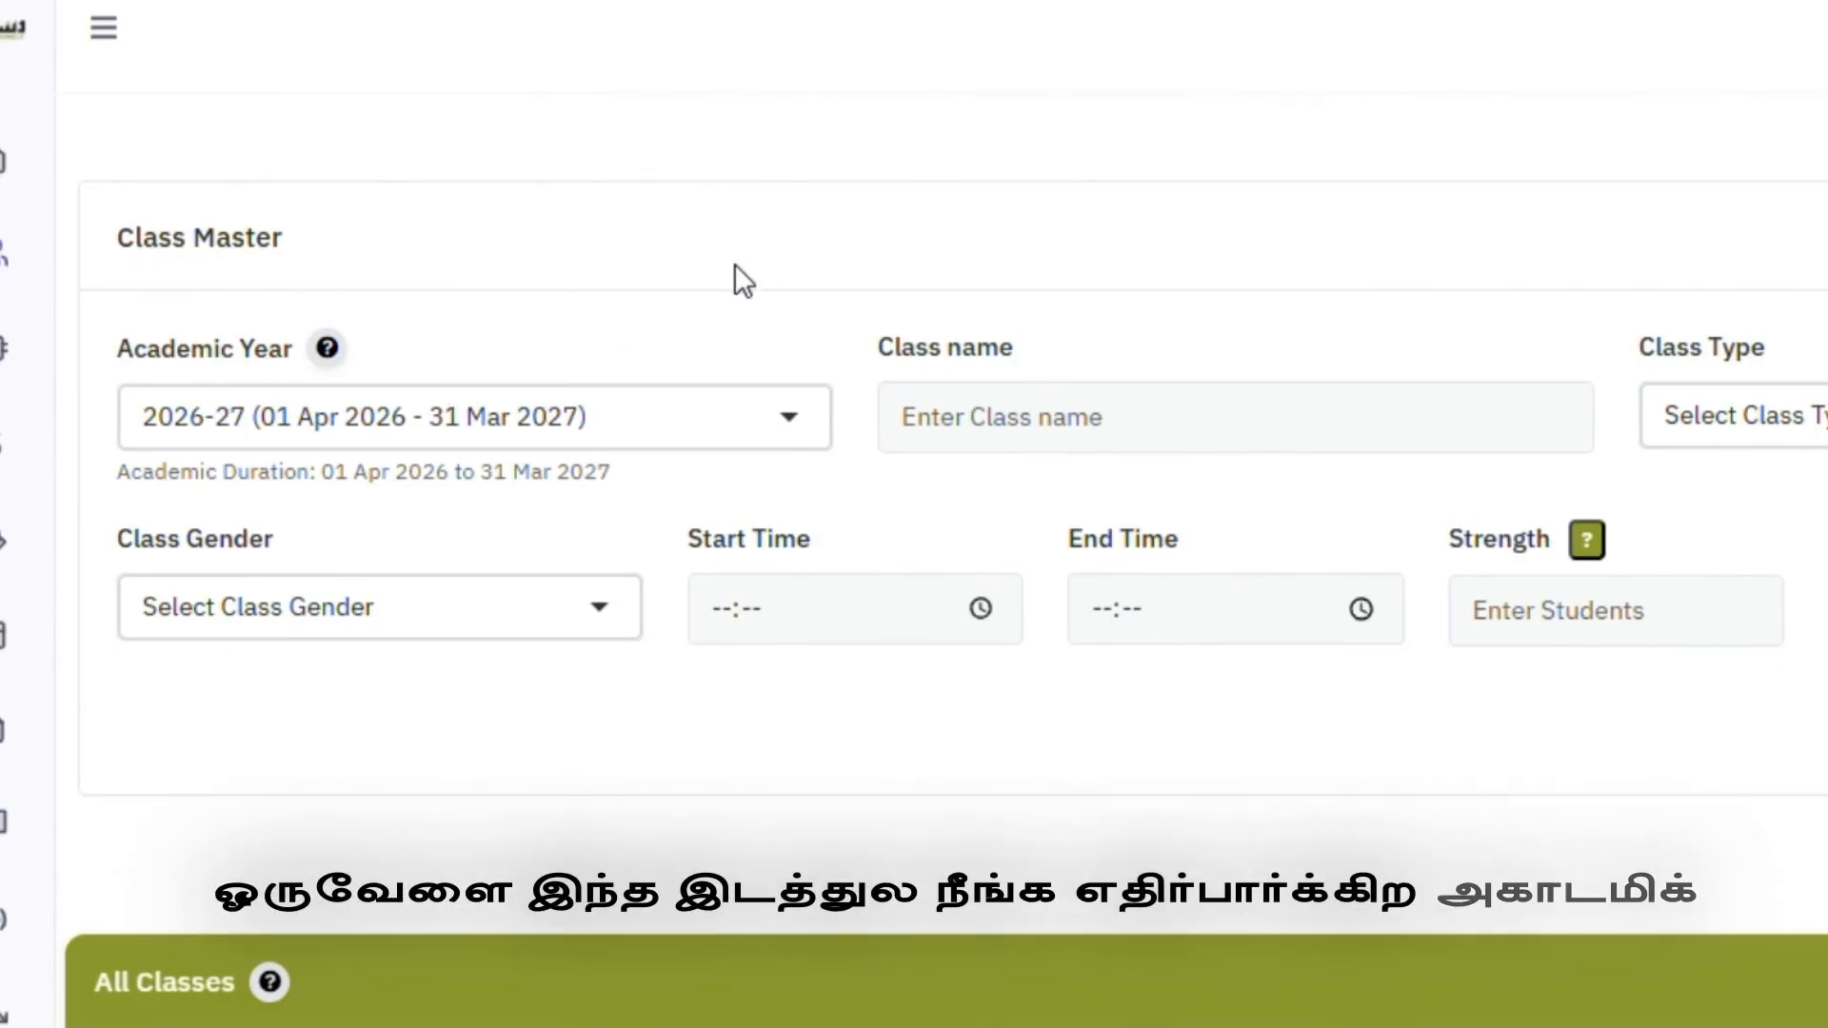
click(633, 428)
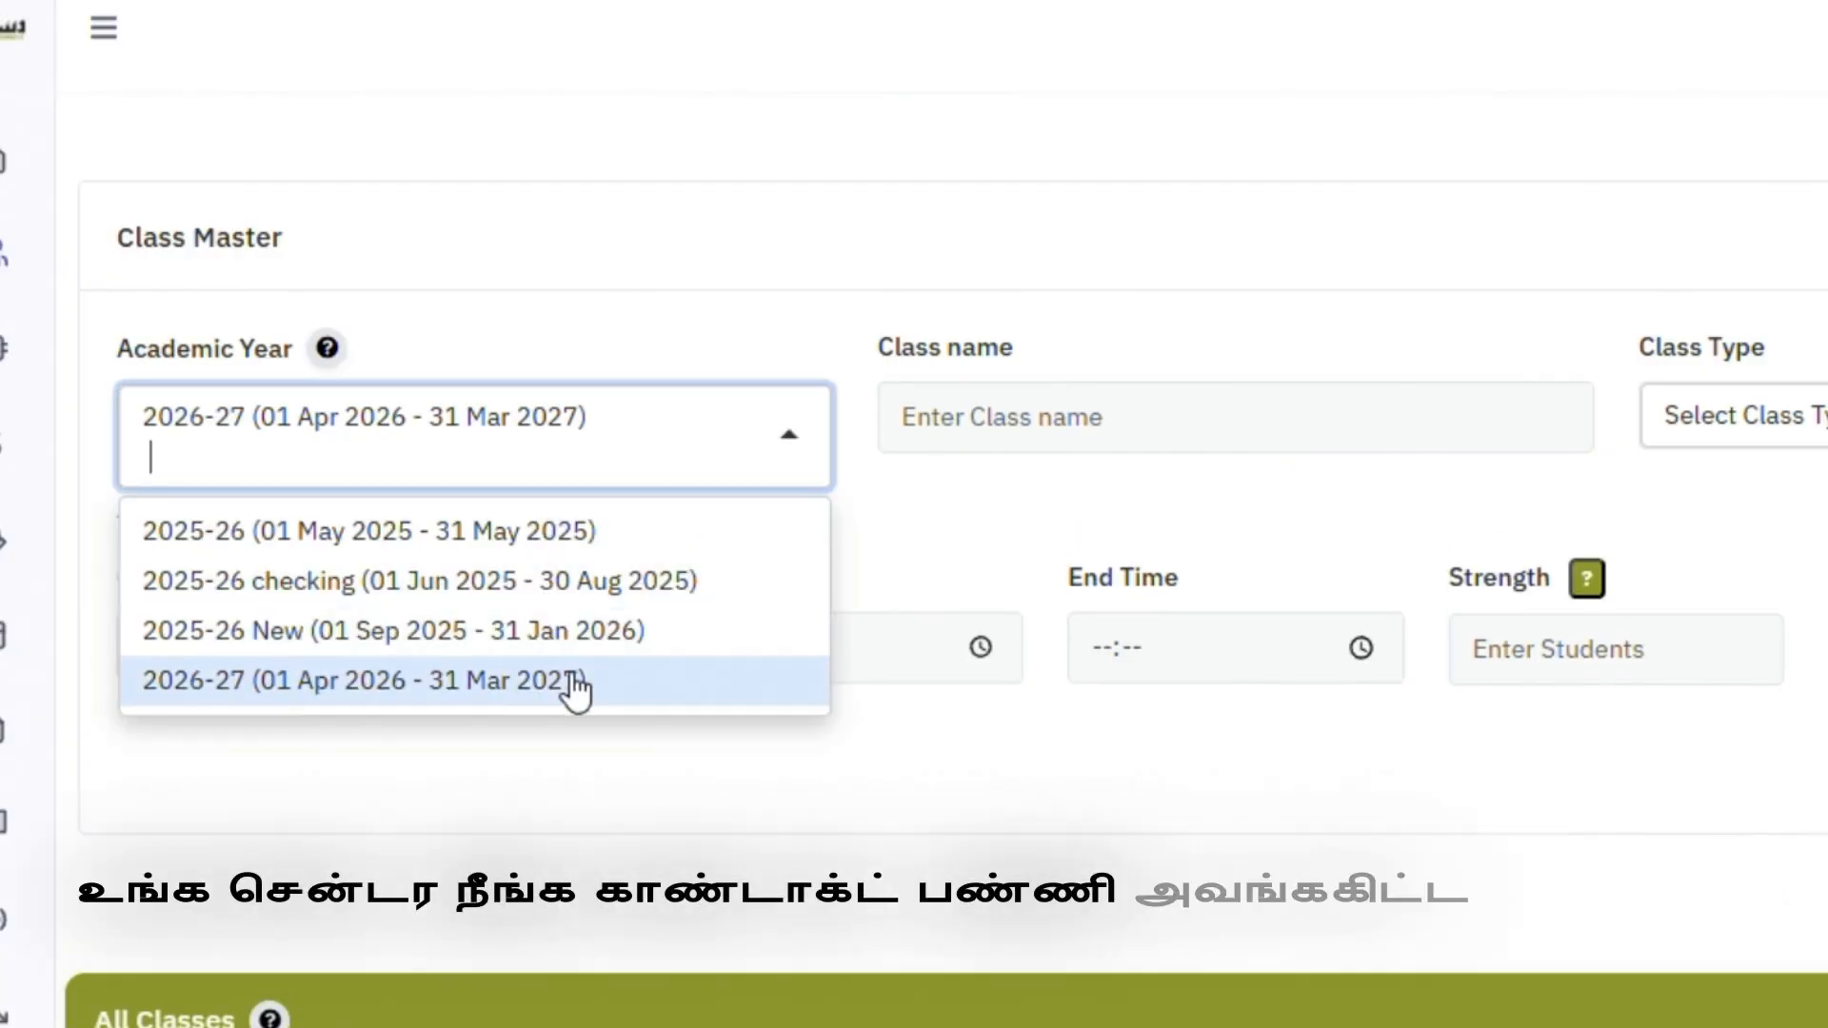
click(576, 681)
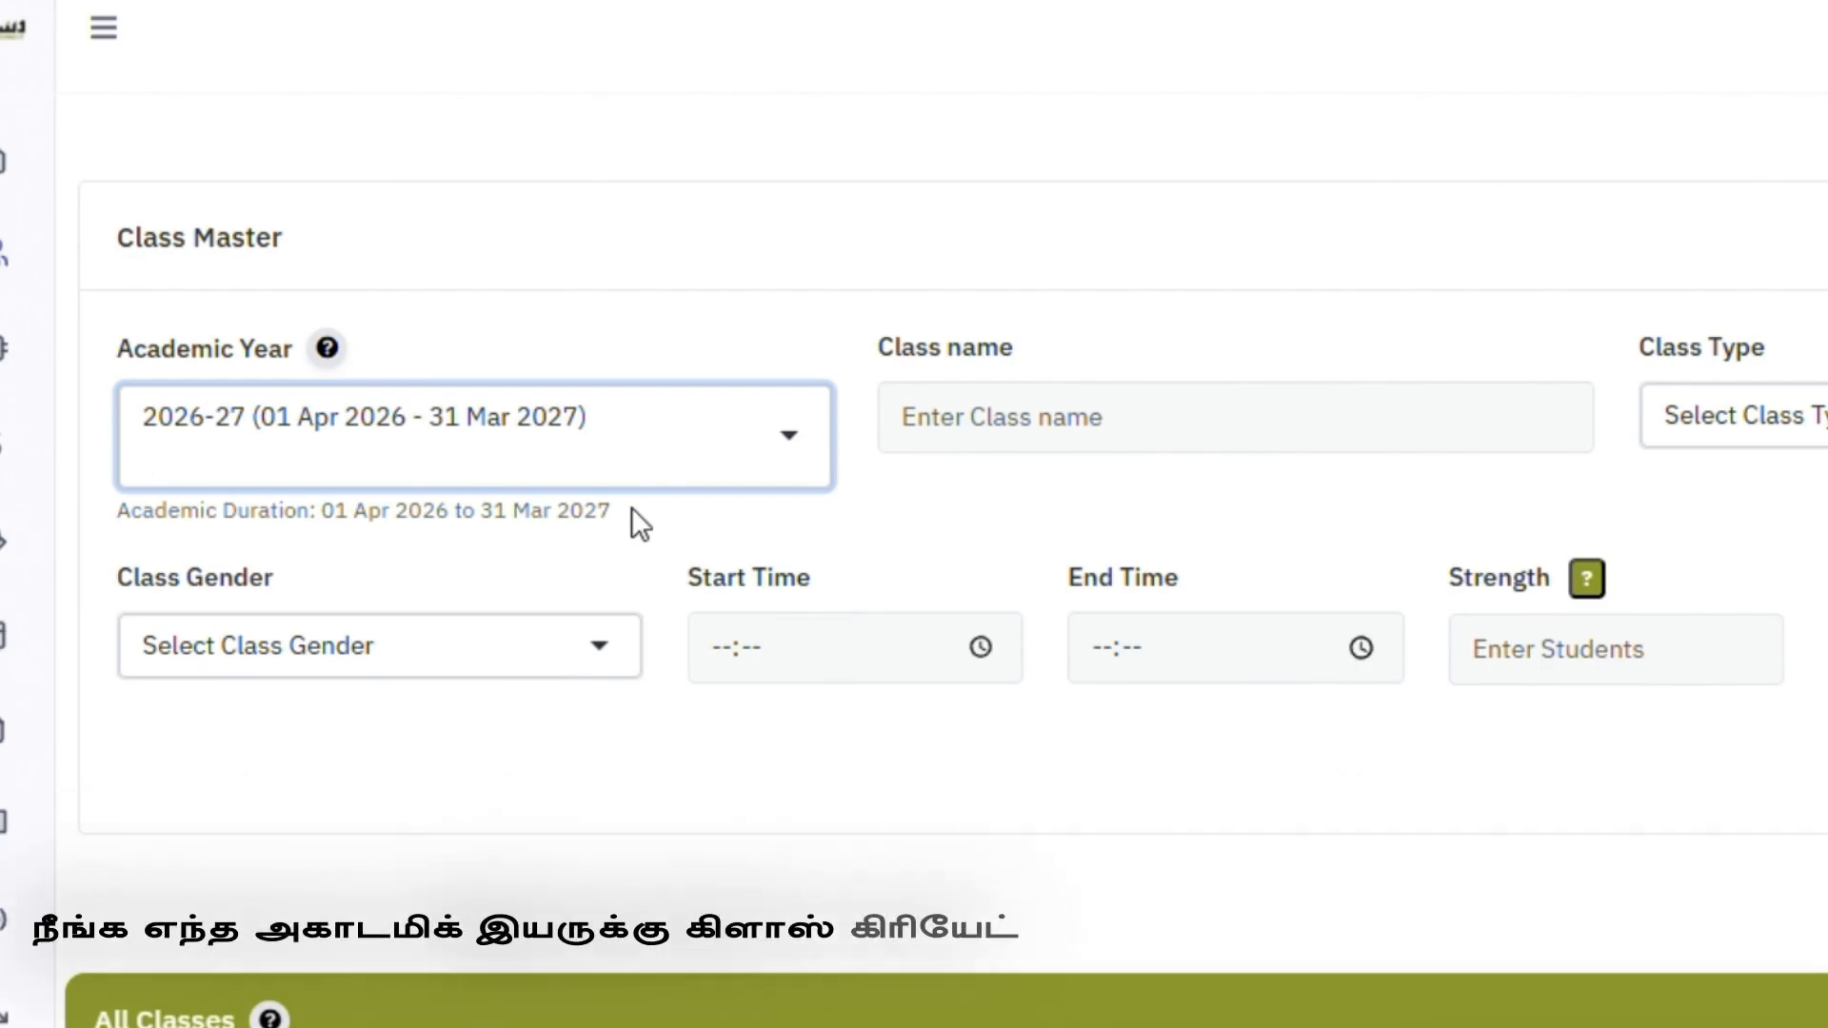
Enter Primary 1 as the name of the new class
click(1019, 427)
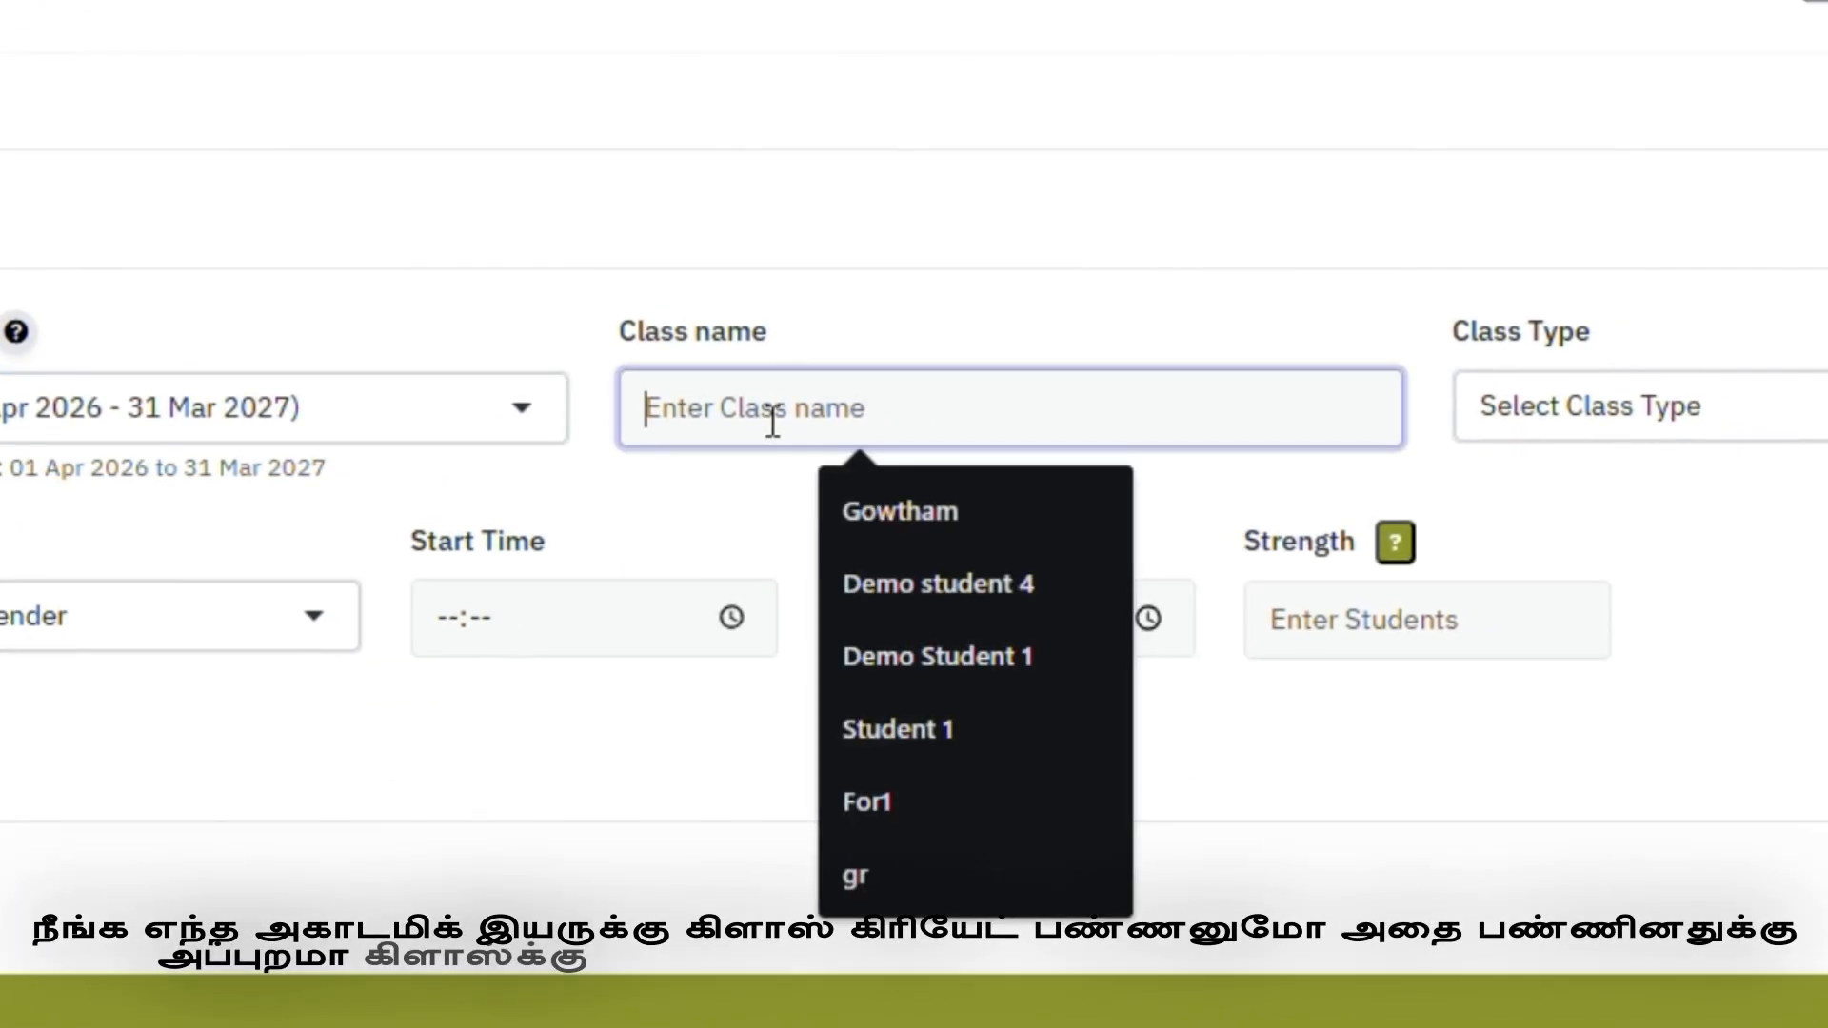
text(Prima)
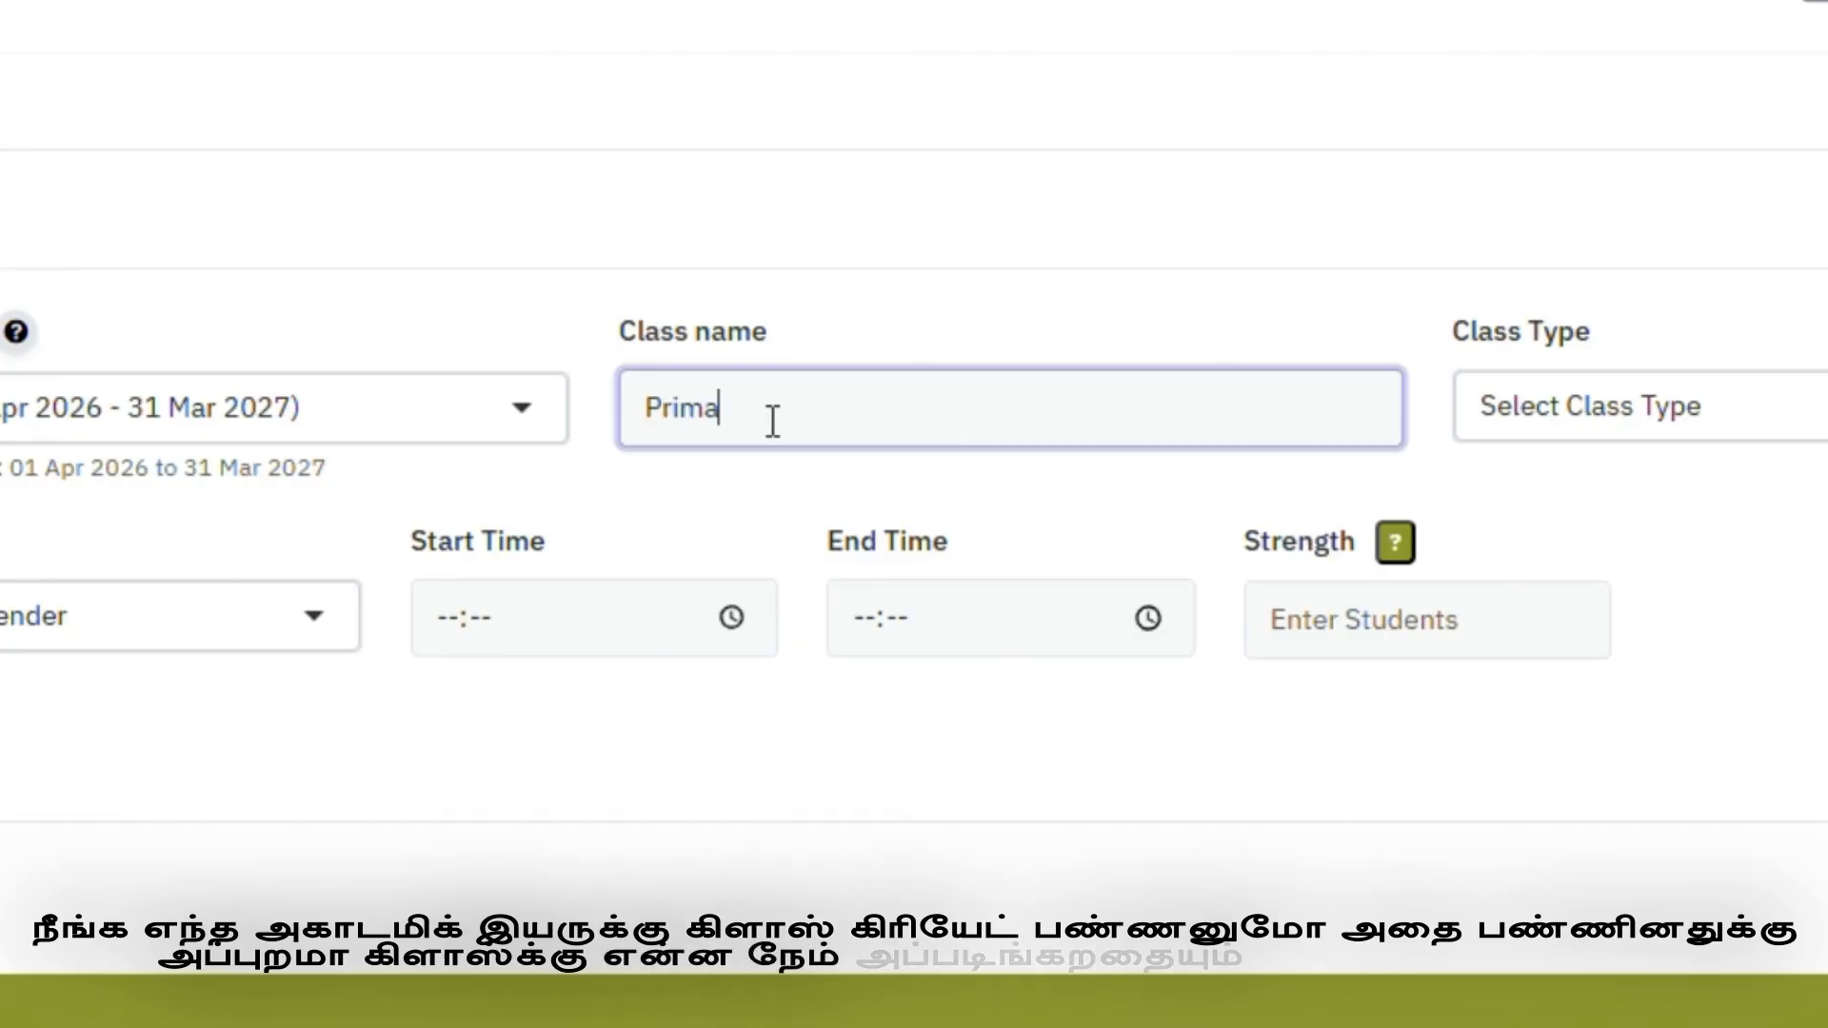
text(ry 1)
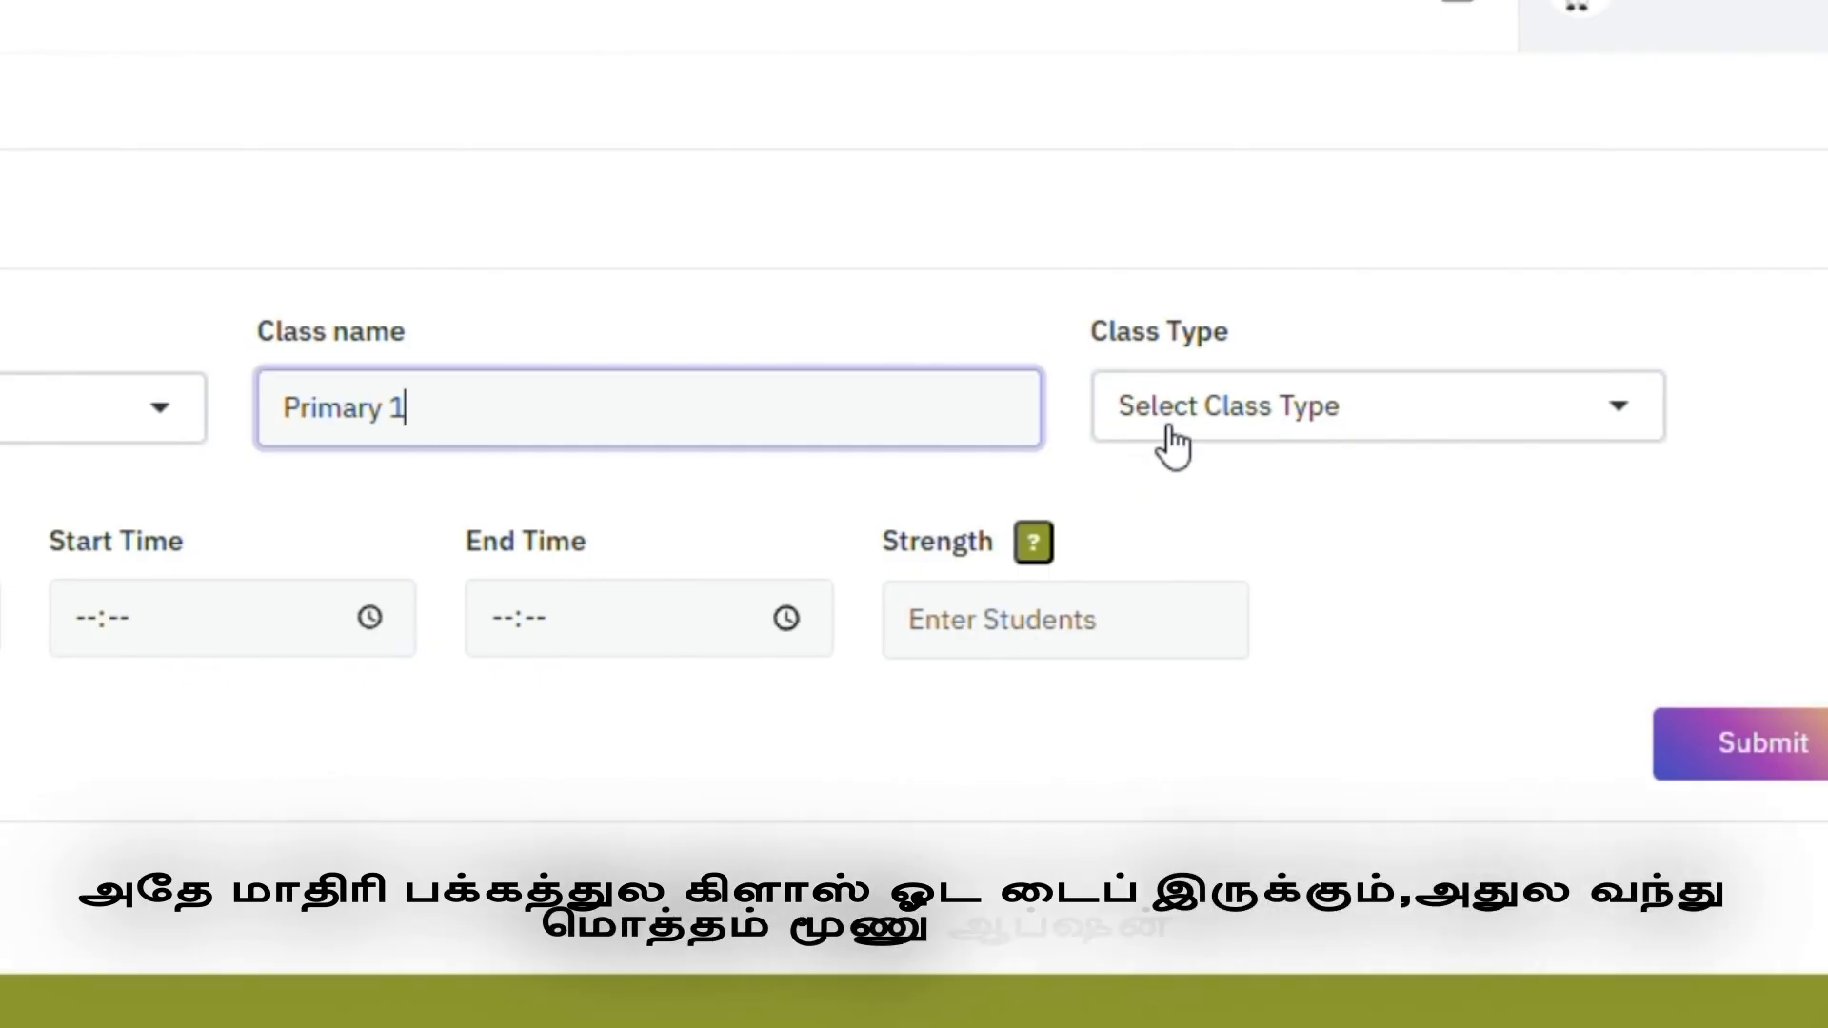
Set the new class's type to Regular and its gender to Boys & Girls
click(1173, 433)
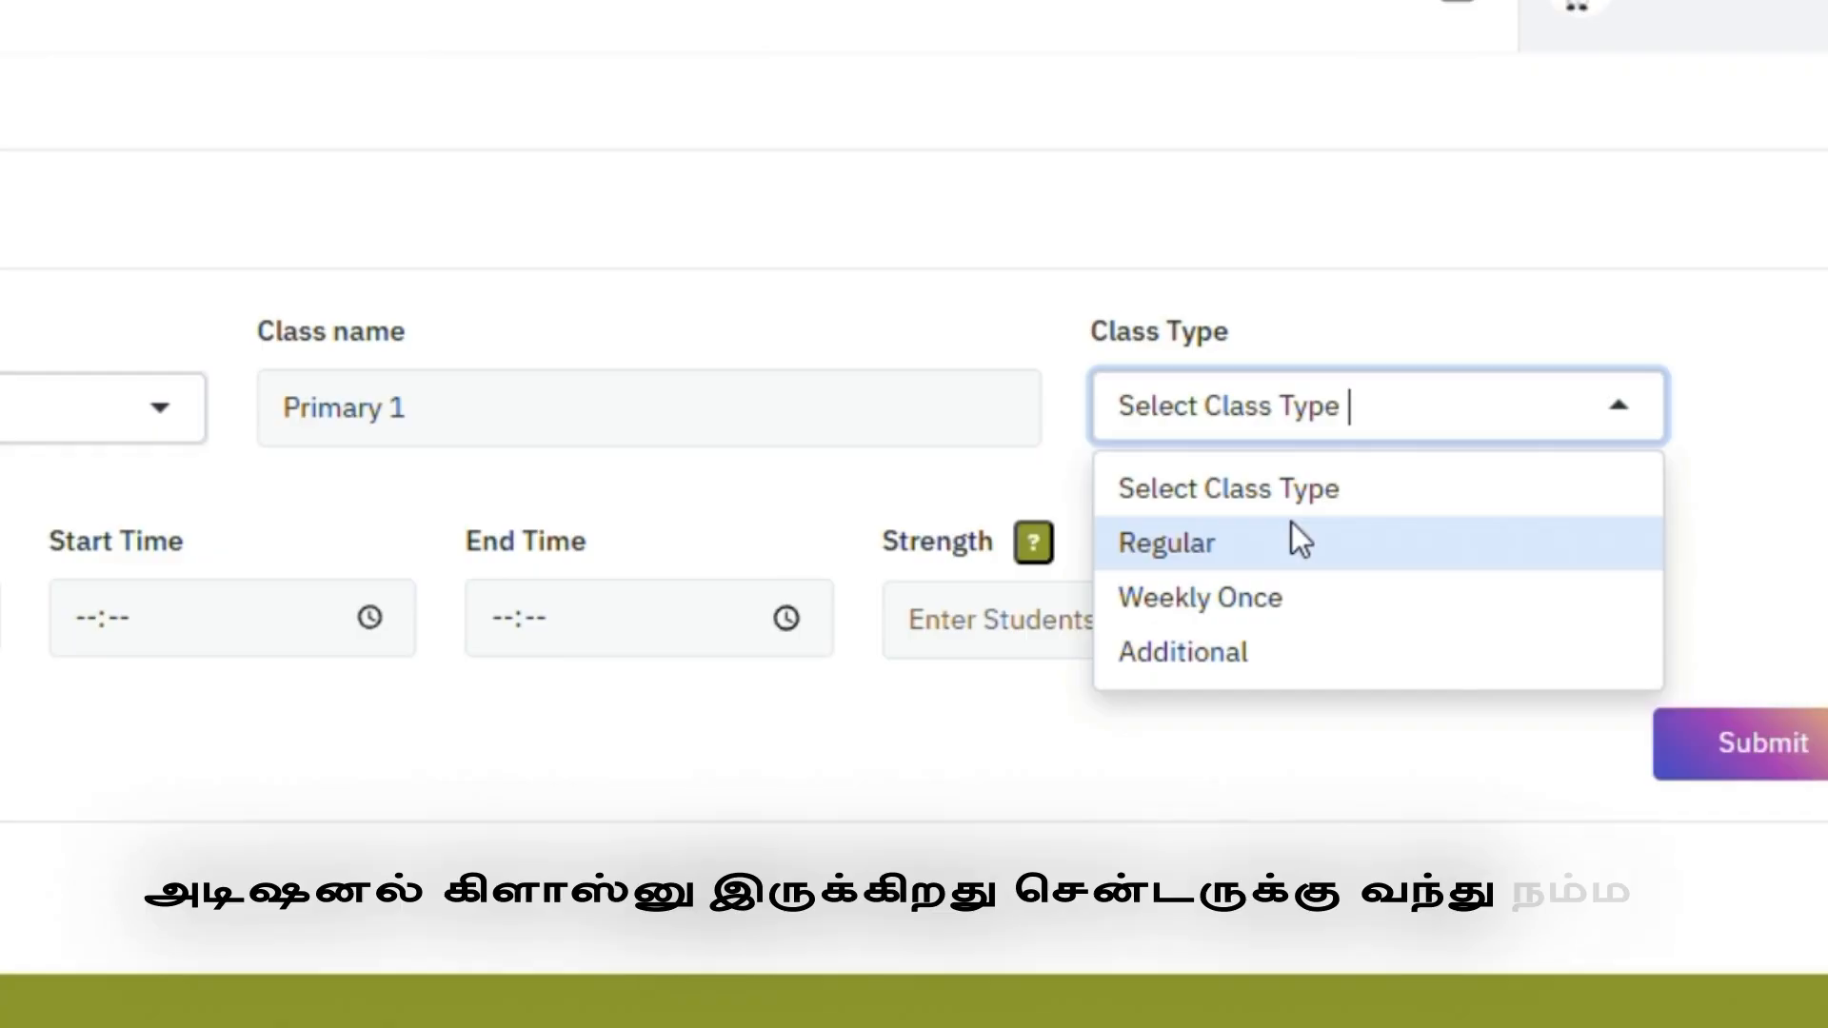
click(1292, 525)
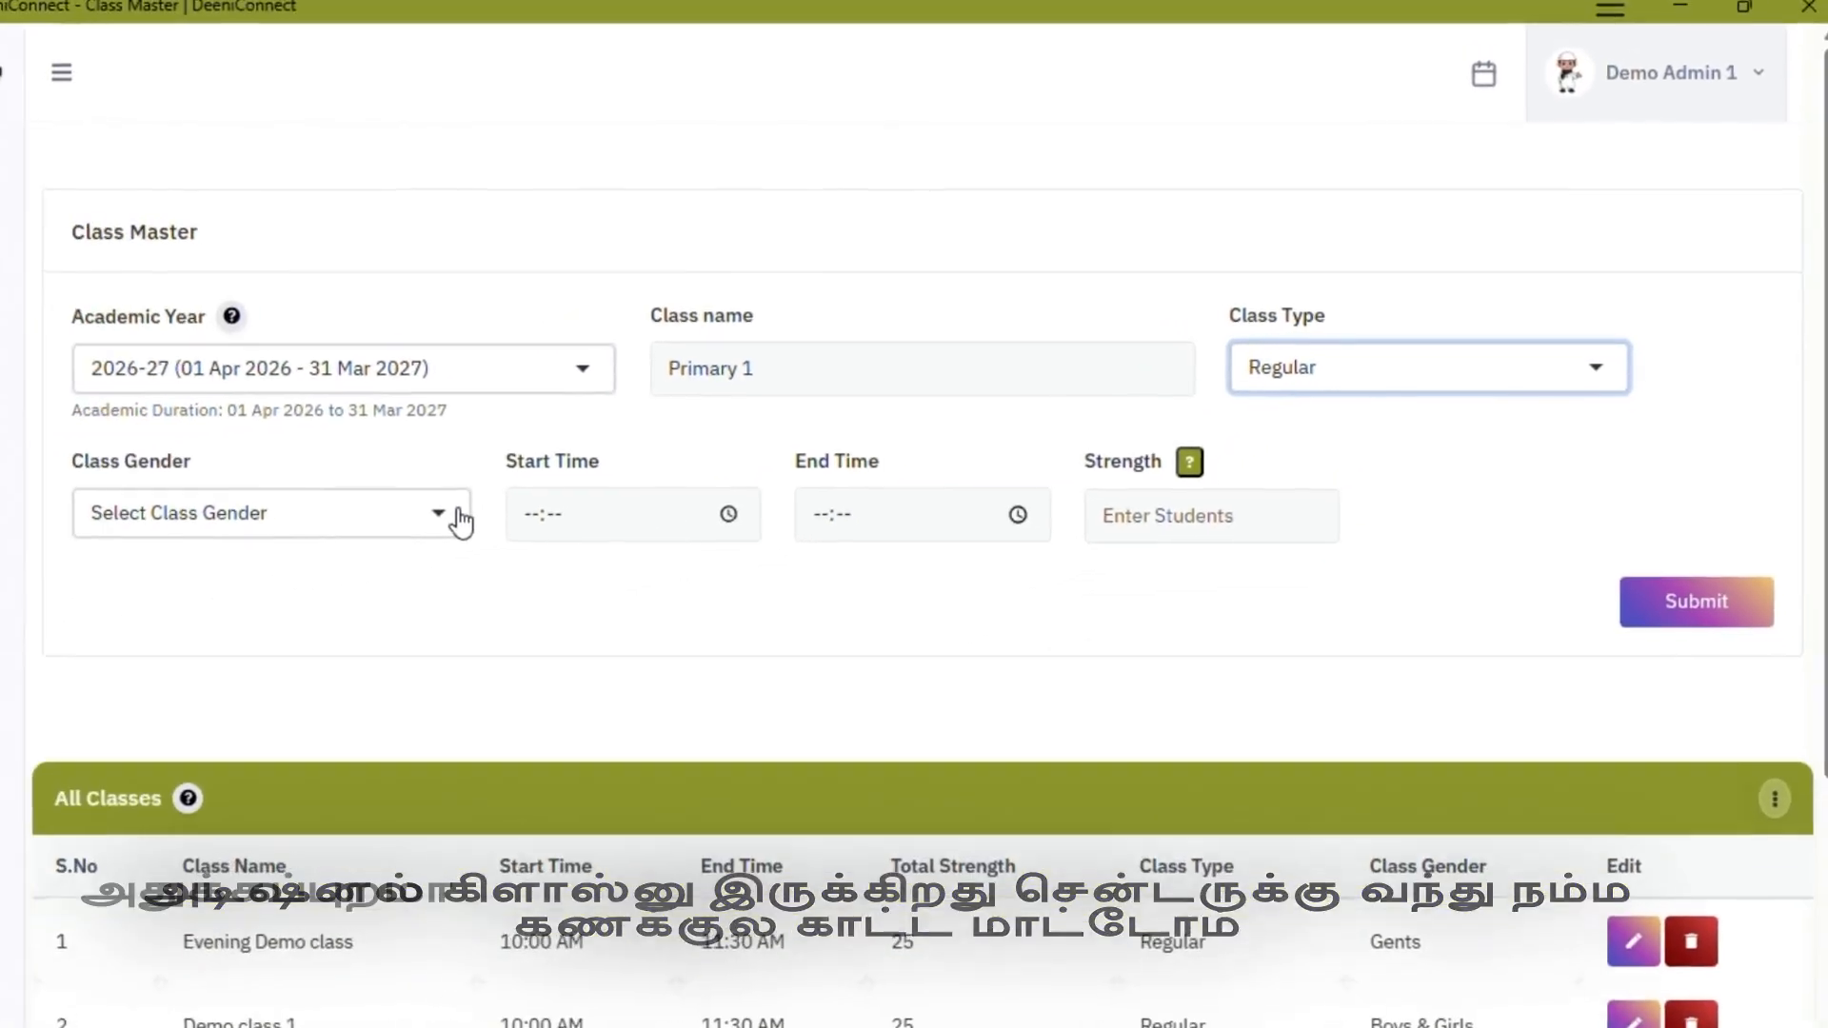
click(460, 517)
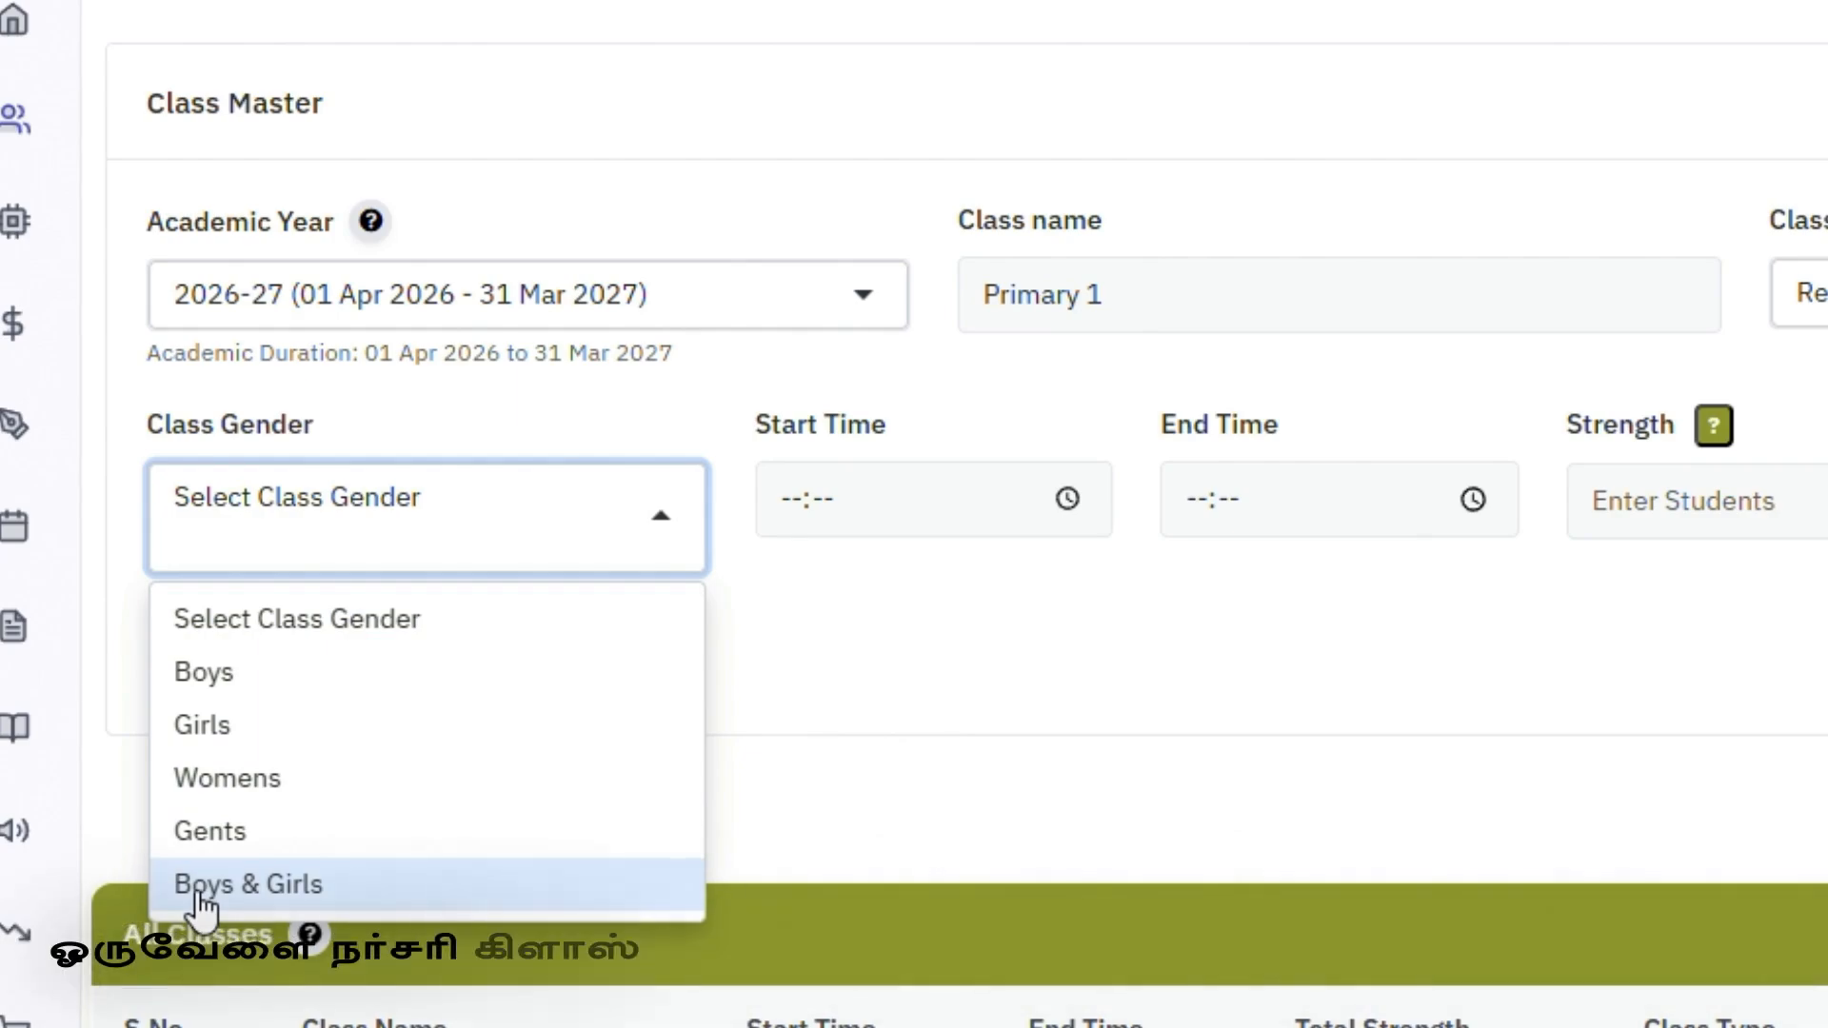
click(538, 905)
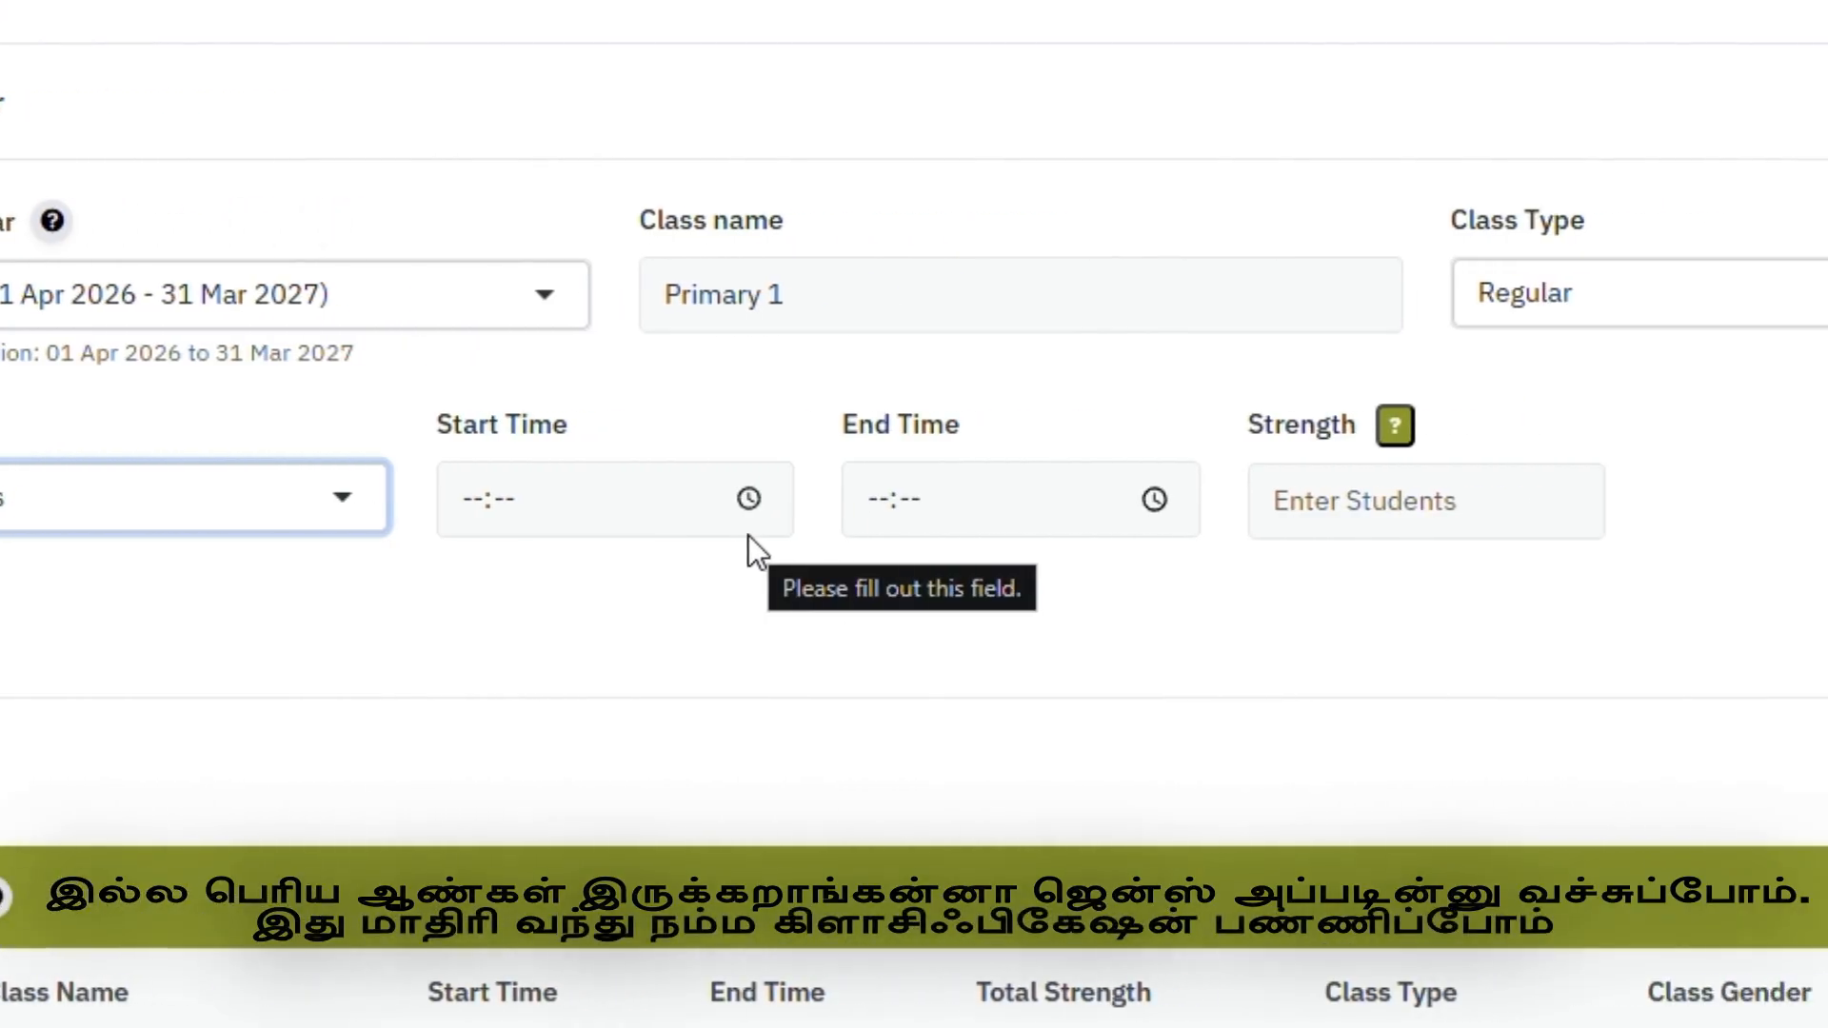
Set the class's start time to 06:00 and its end time to 07:00
click(820, 498)
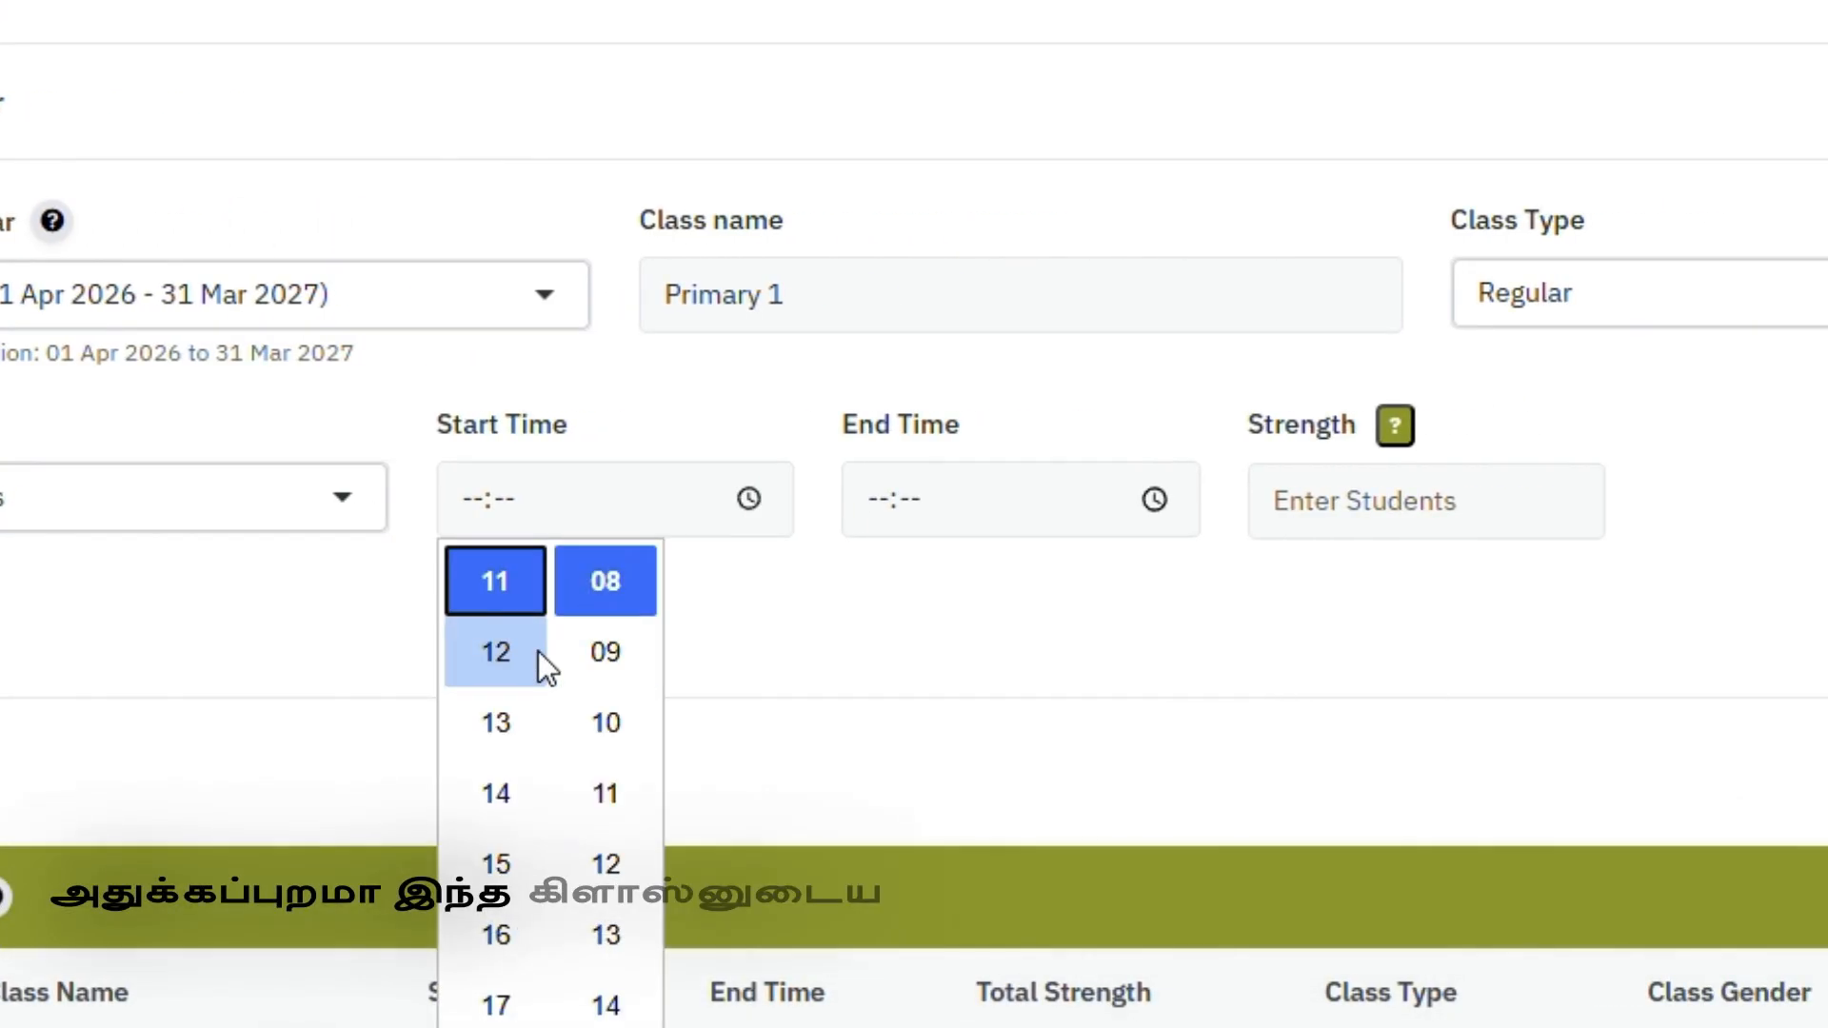
scroll(539, 651, up, 5)
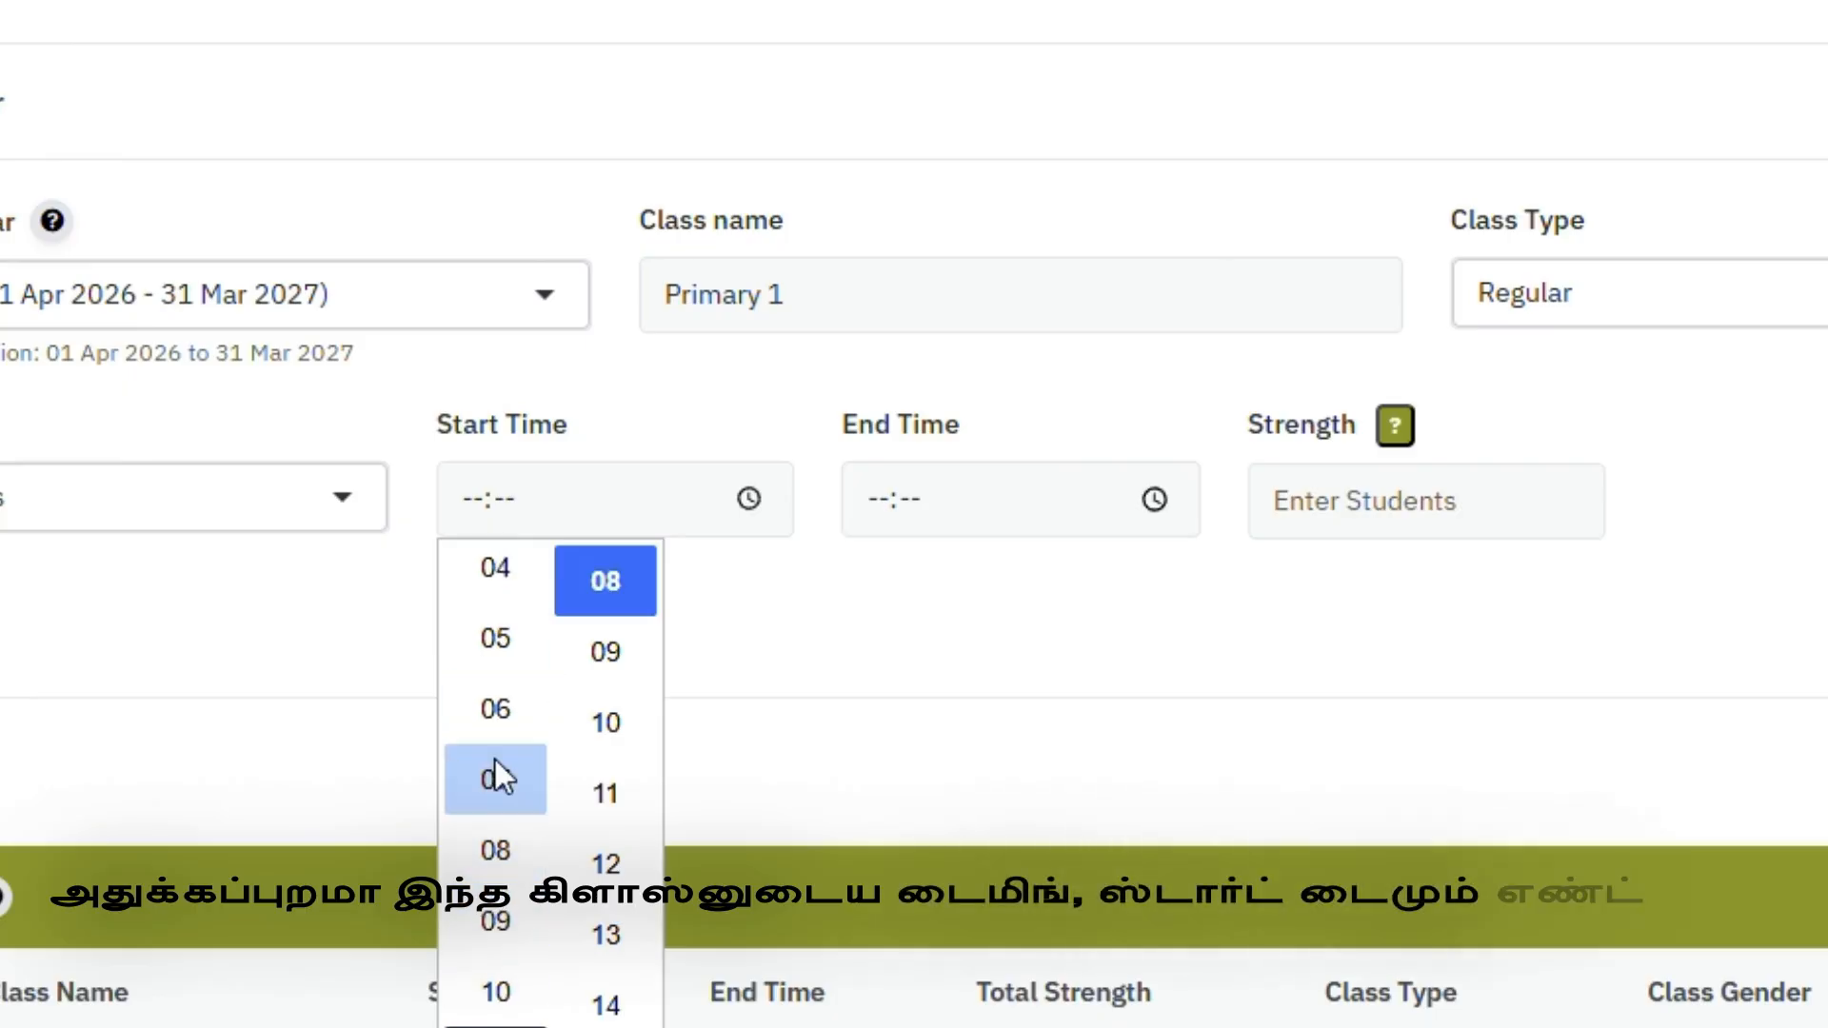
click(495, 709)
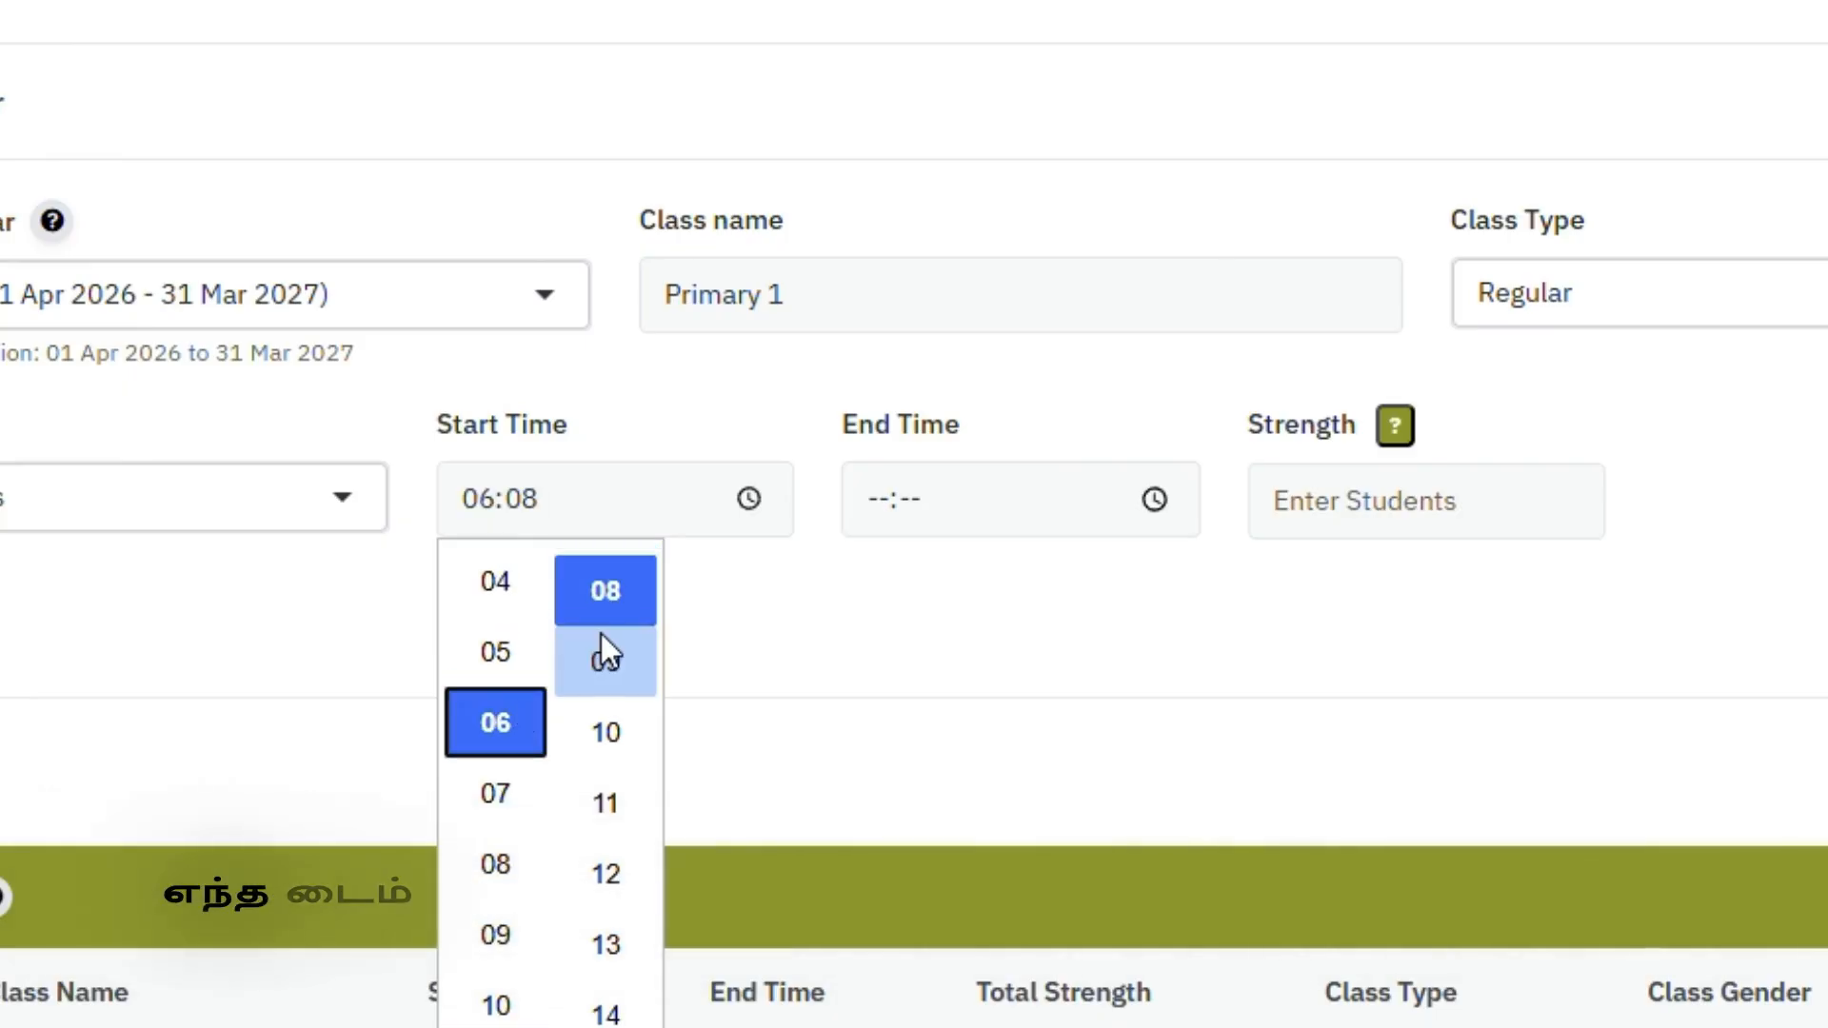
scroll(602, 633, up, 4)
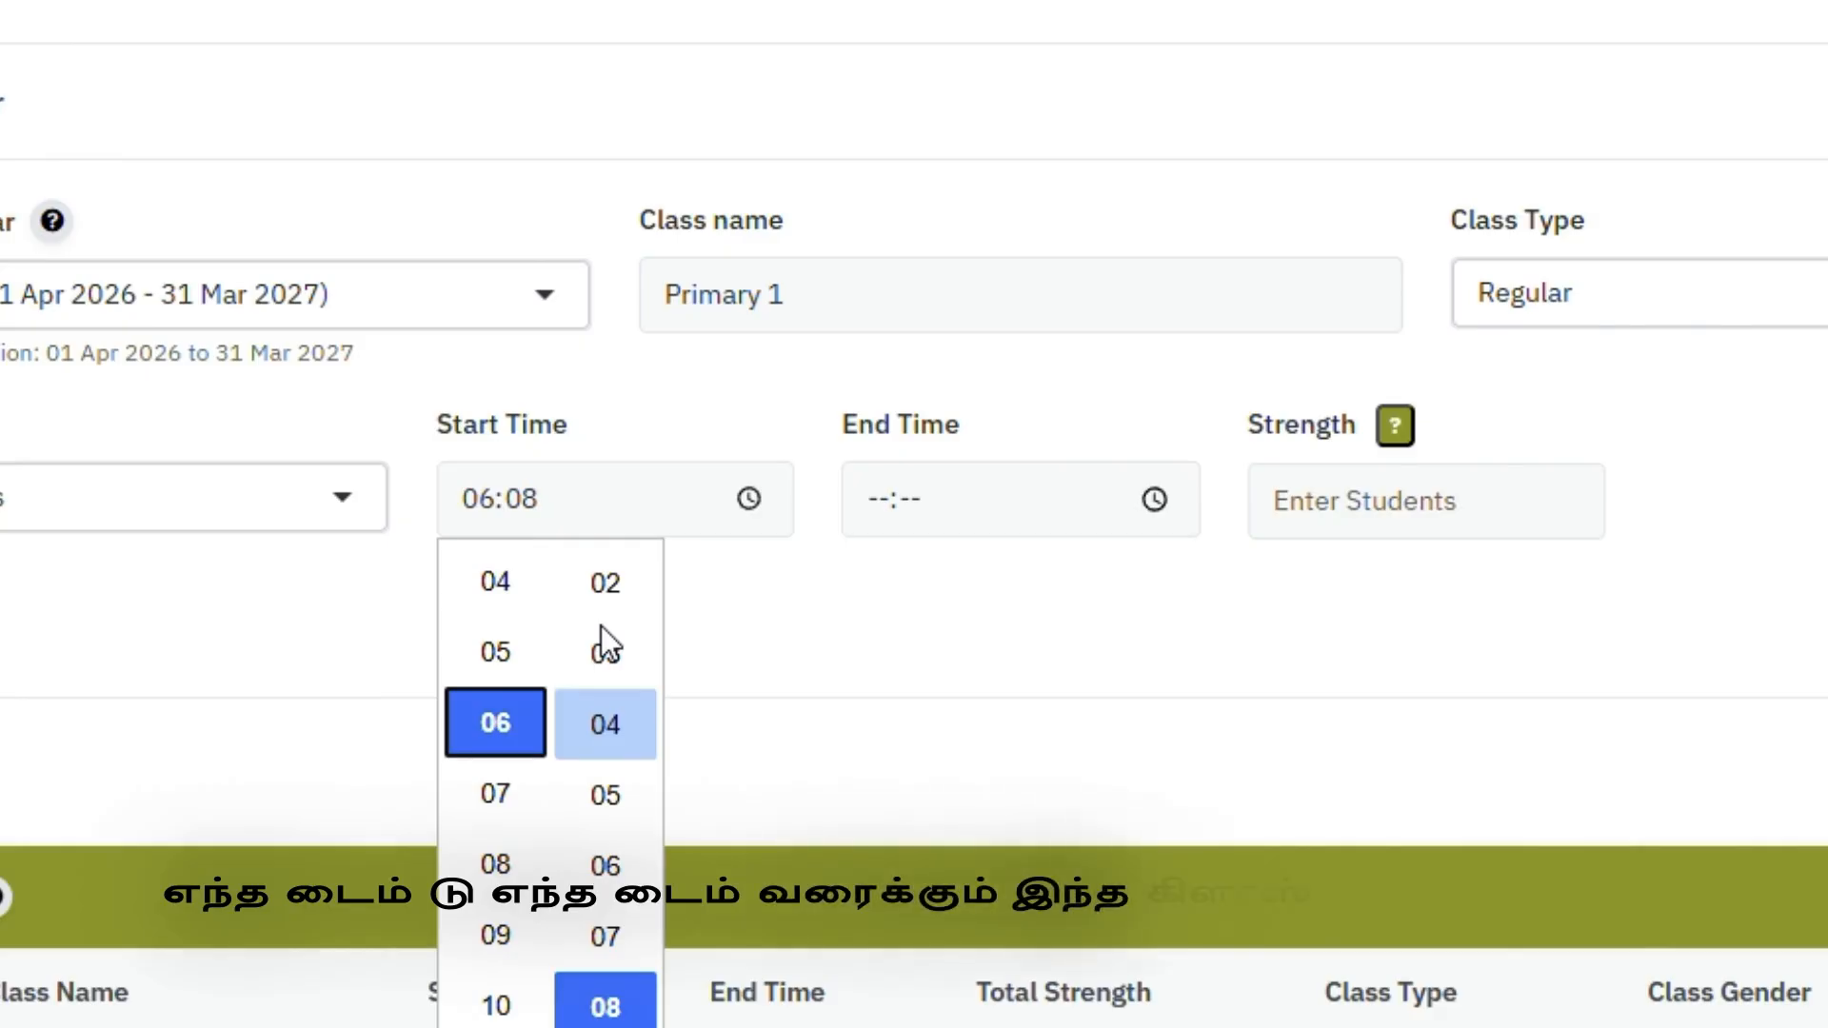
scroll(602, 624, up, 2)
click(604, 606)
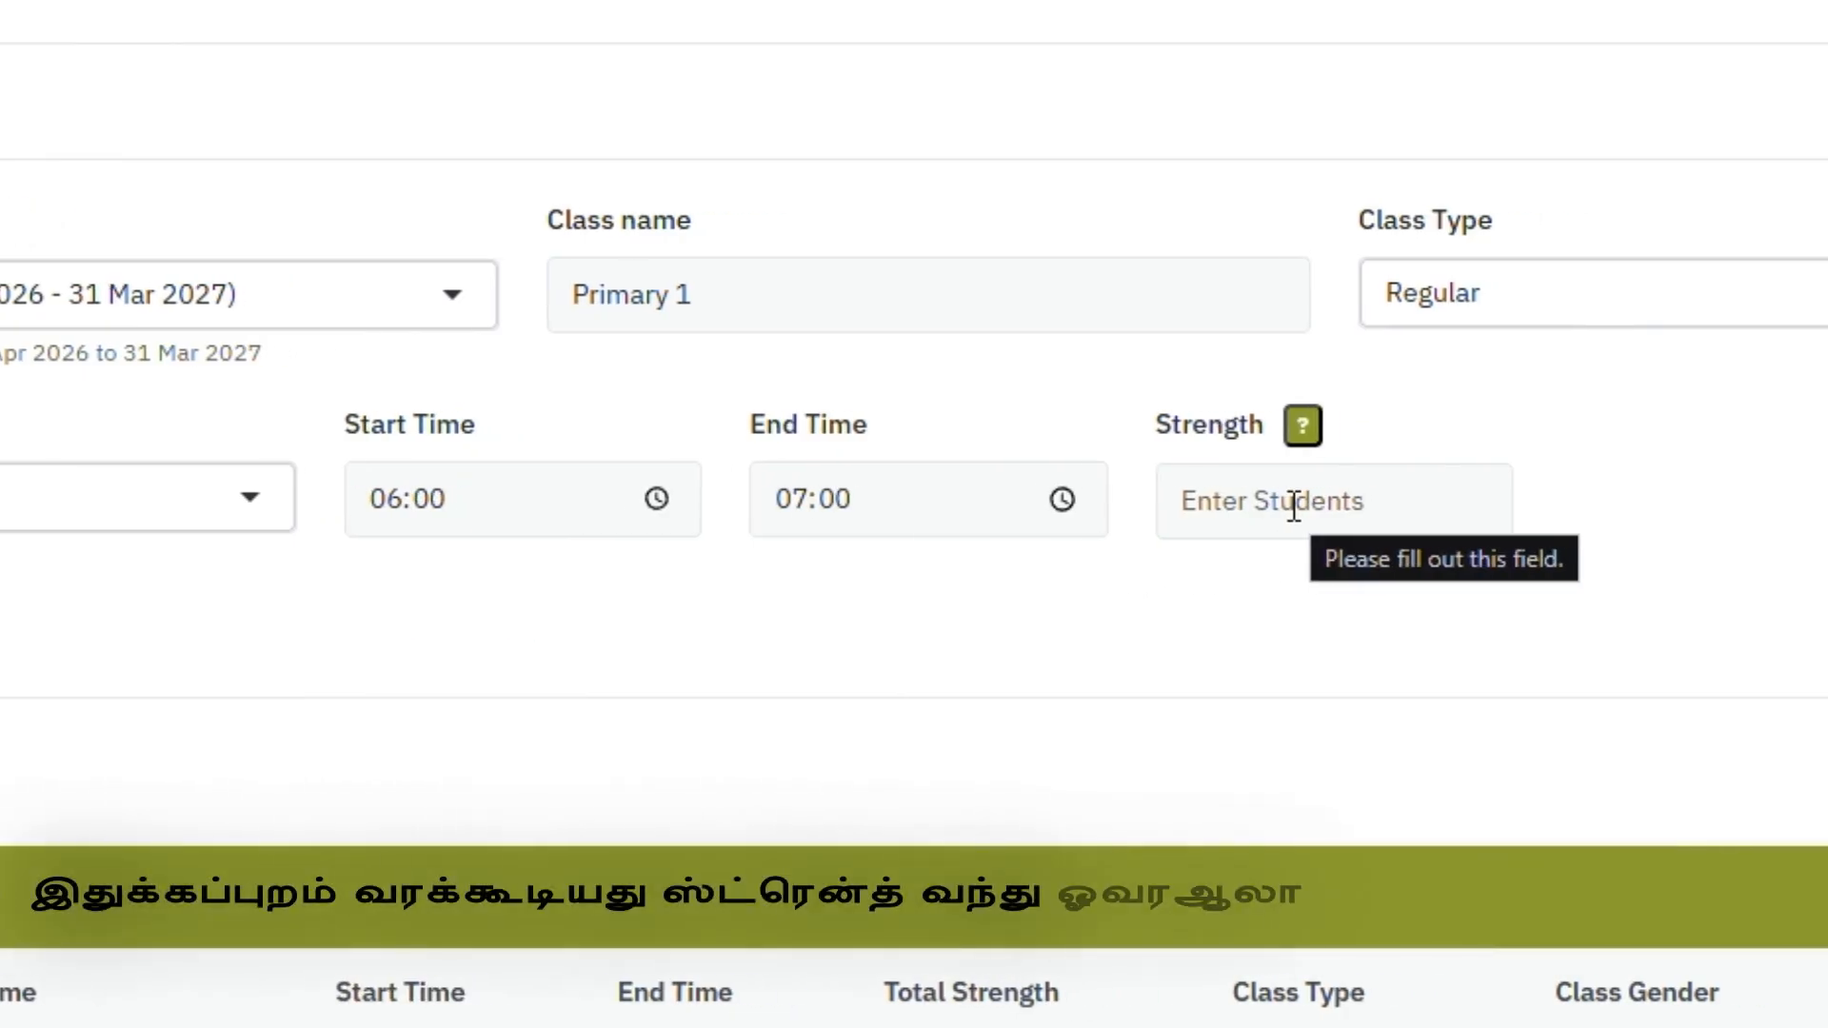
Set the class strength to 20 students and submit the new class
click(1166, 506)
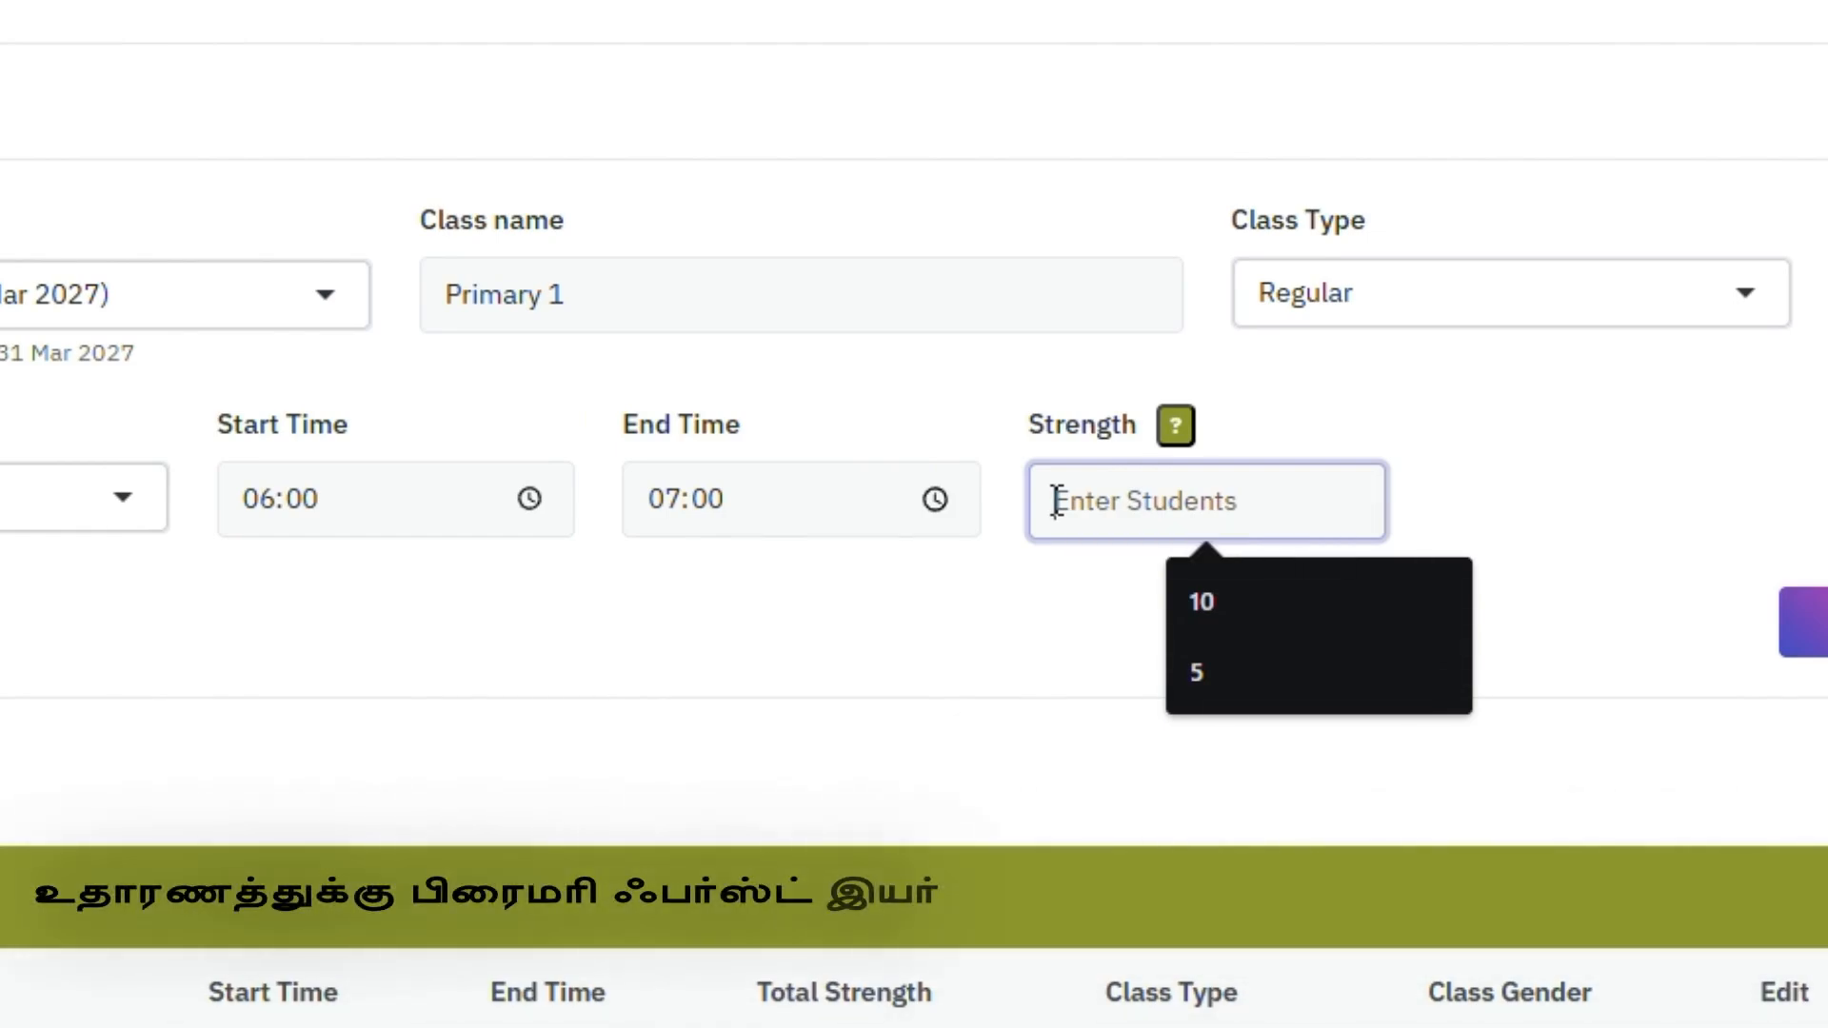
text(2)
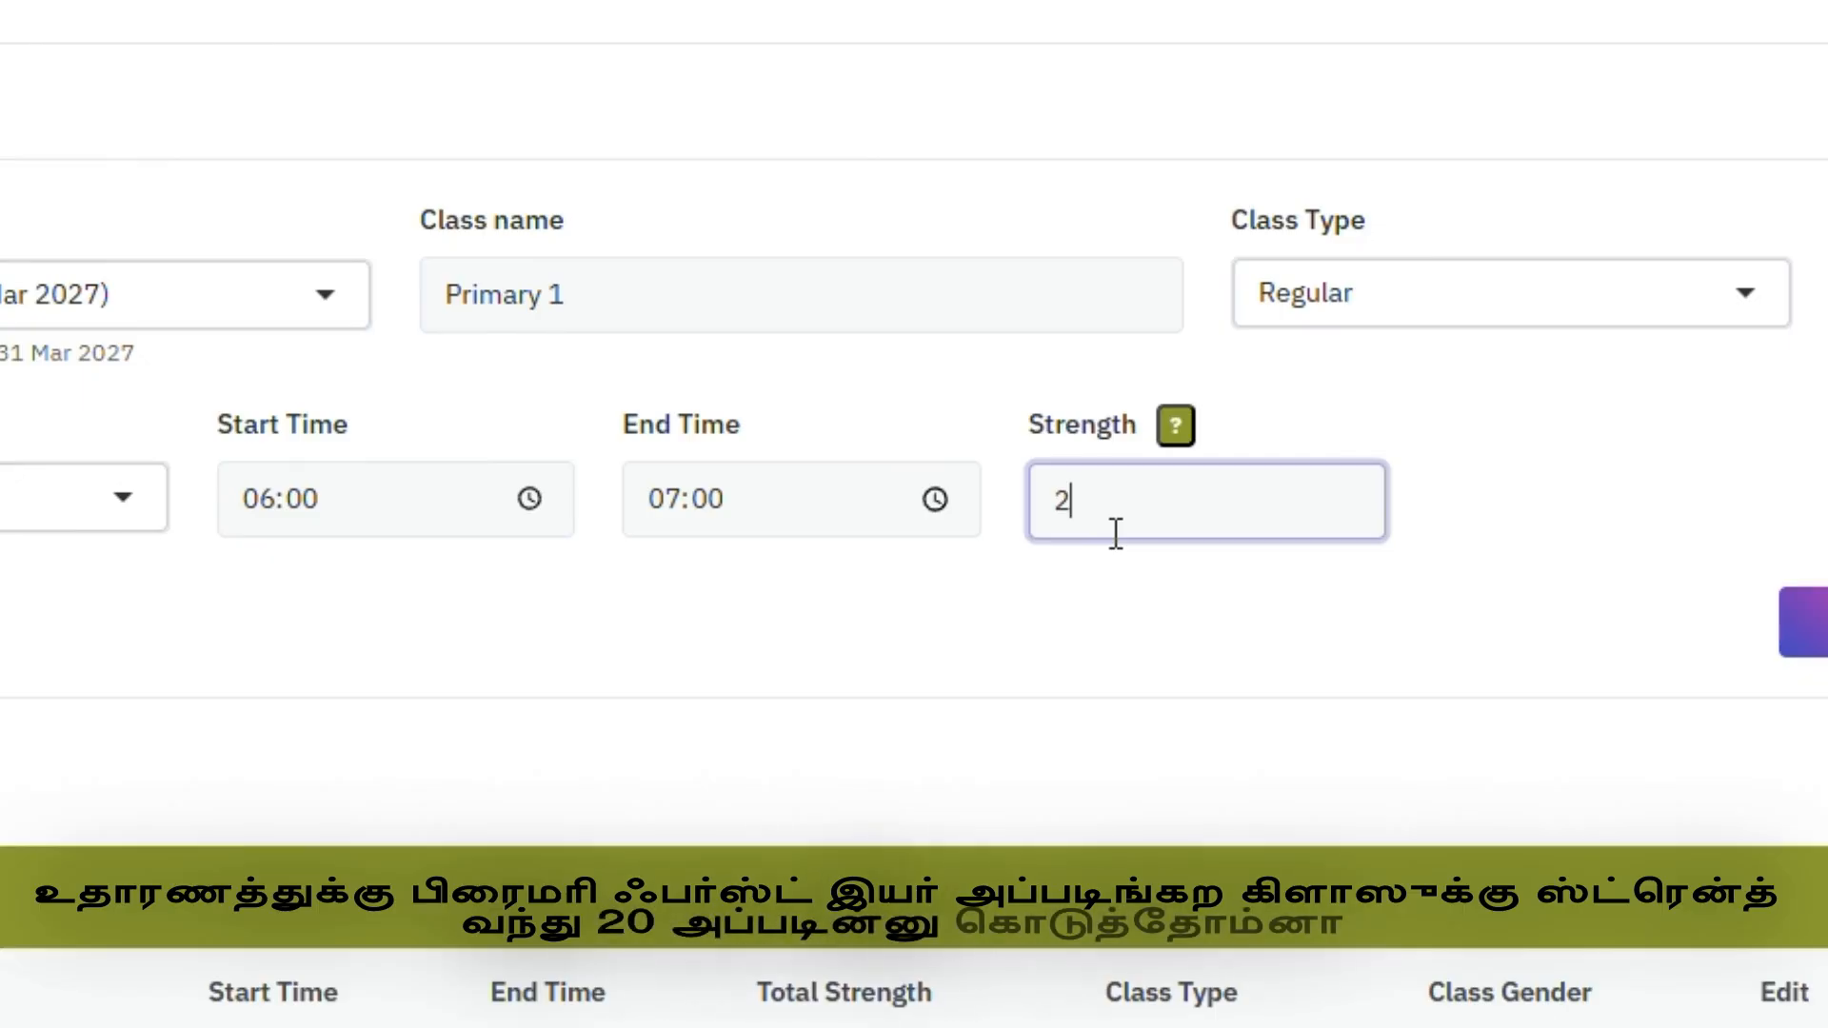
text(0)
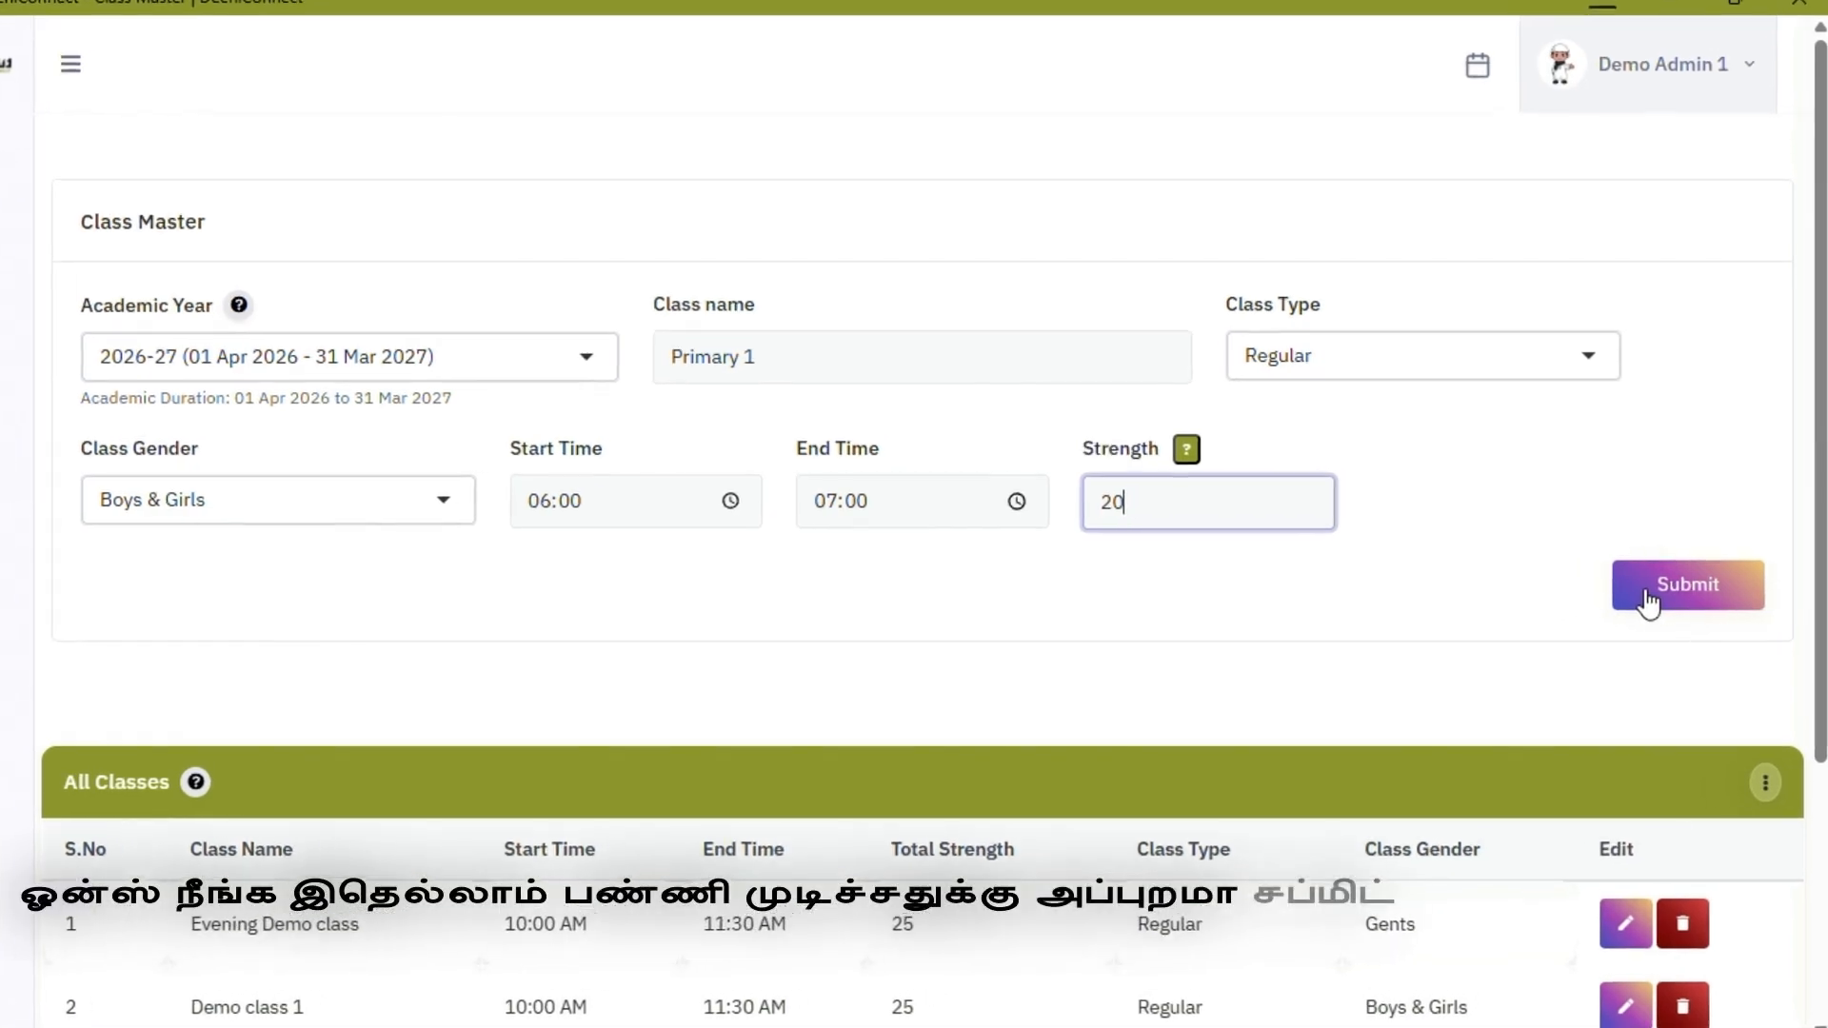
click(1647, 600)
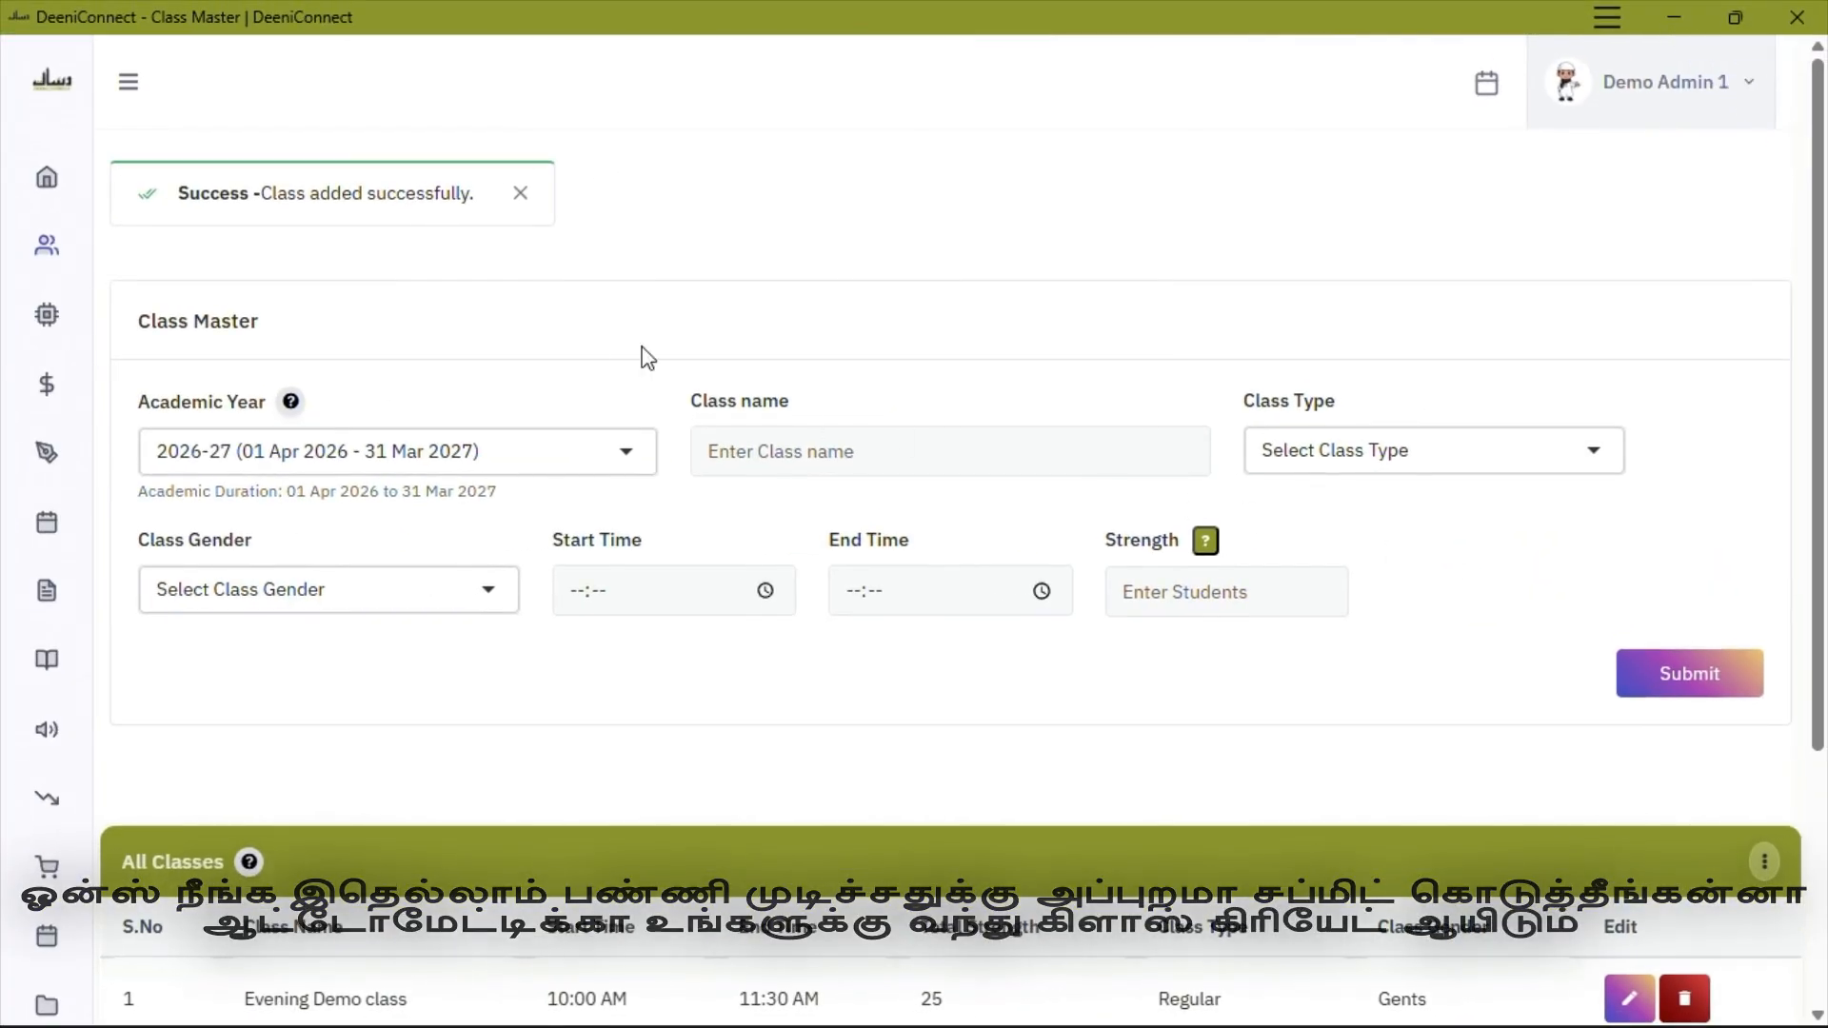
Open the edit and delete choices for the Primary 1 class in All Classes, and cancel without choosing either
scroll(820, 632, down, 4)
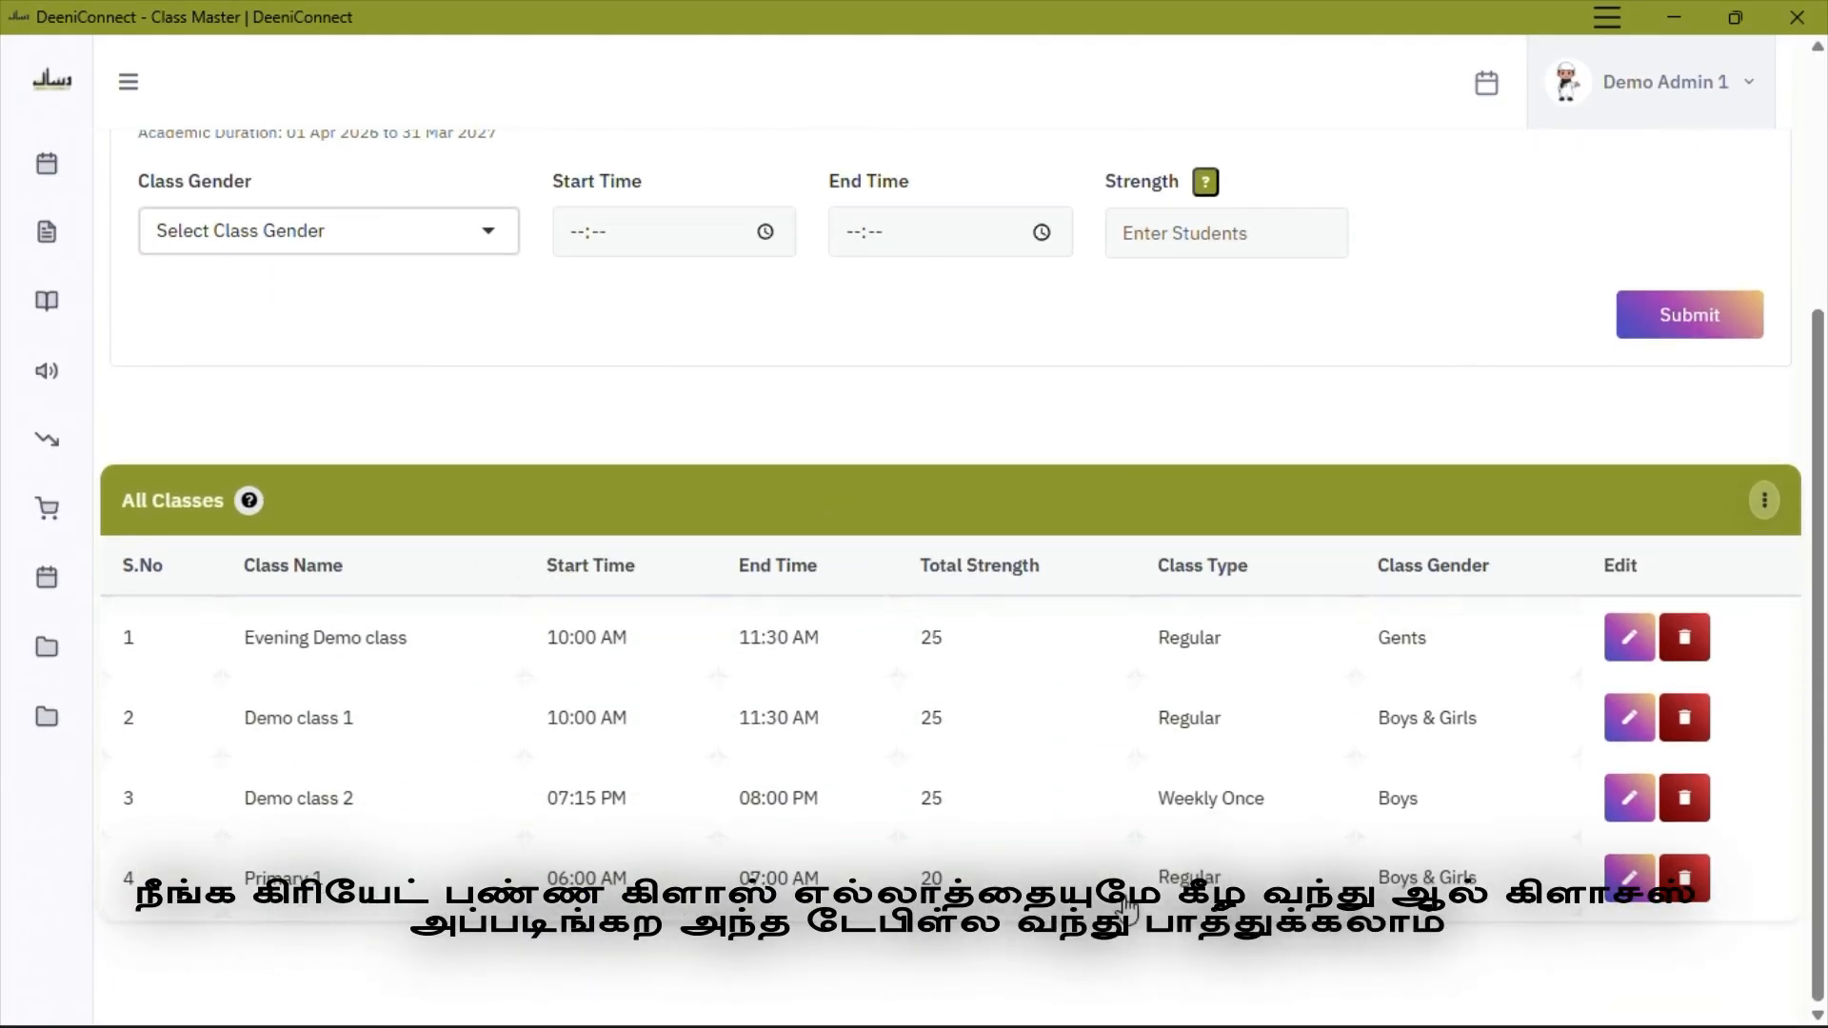
click(838, 890)
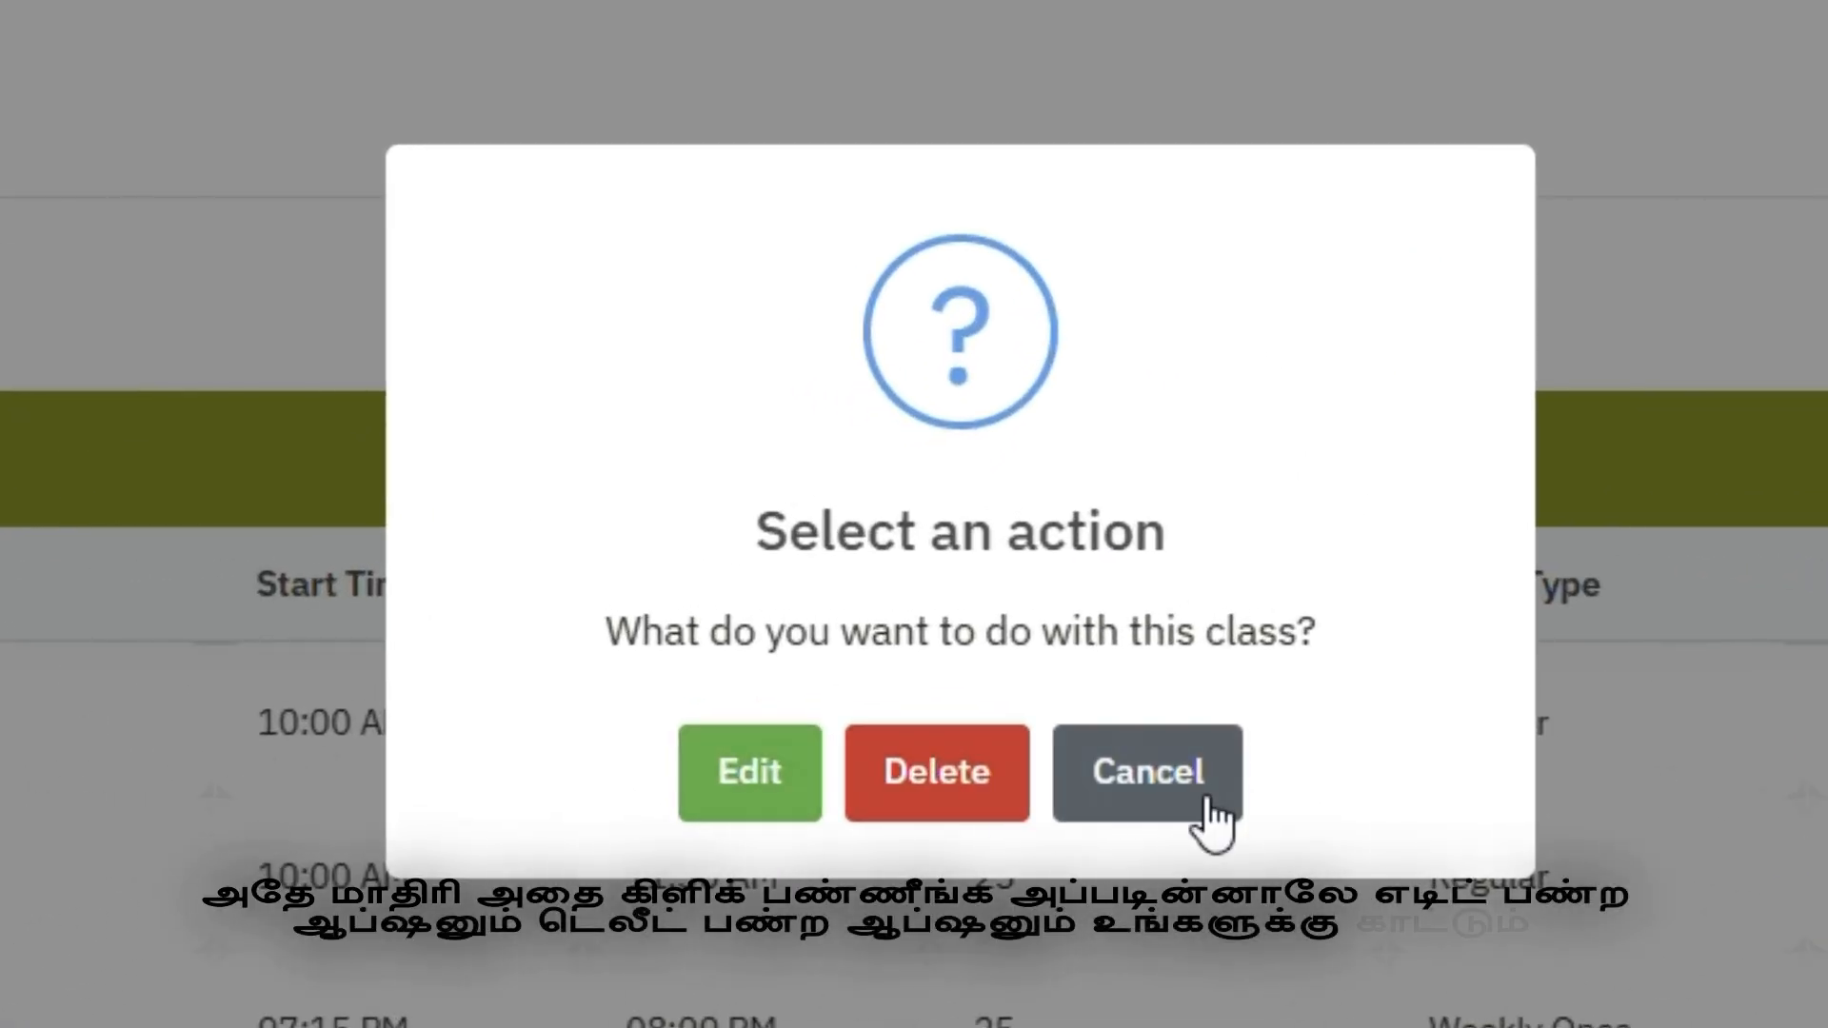
click(1207, 800)
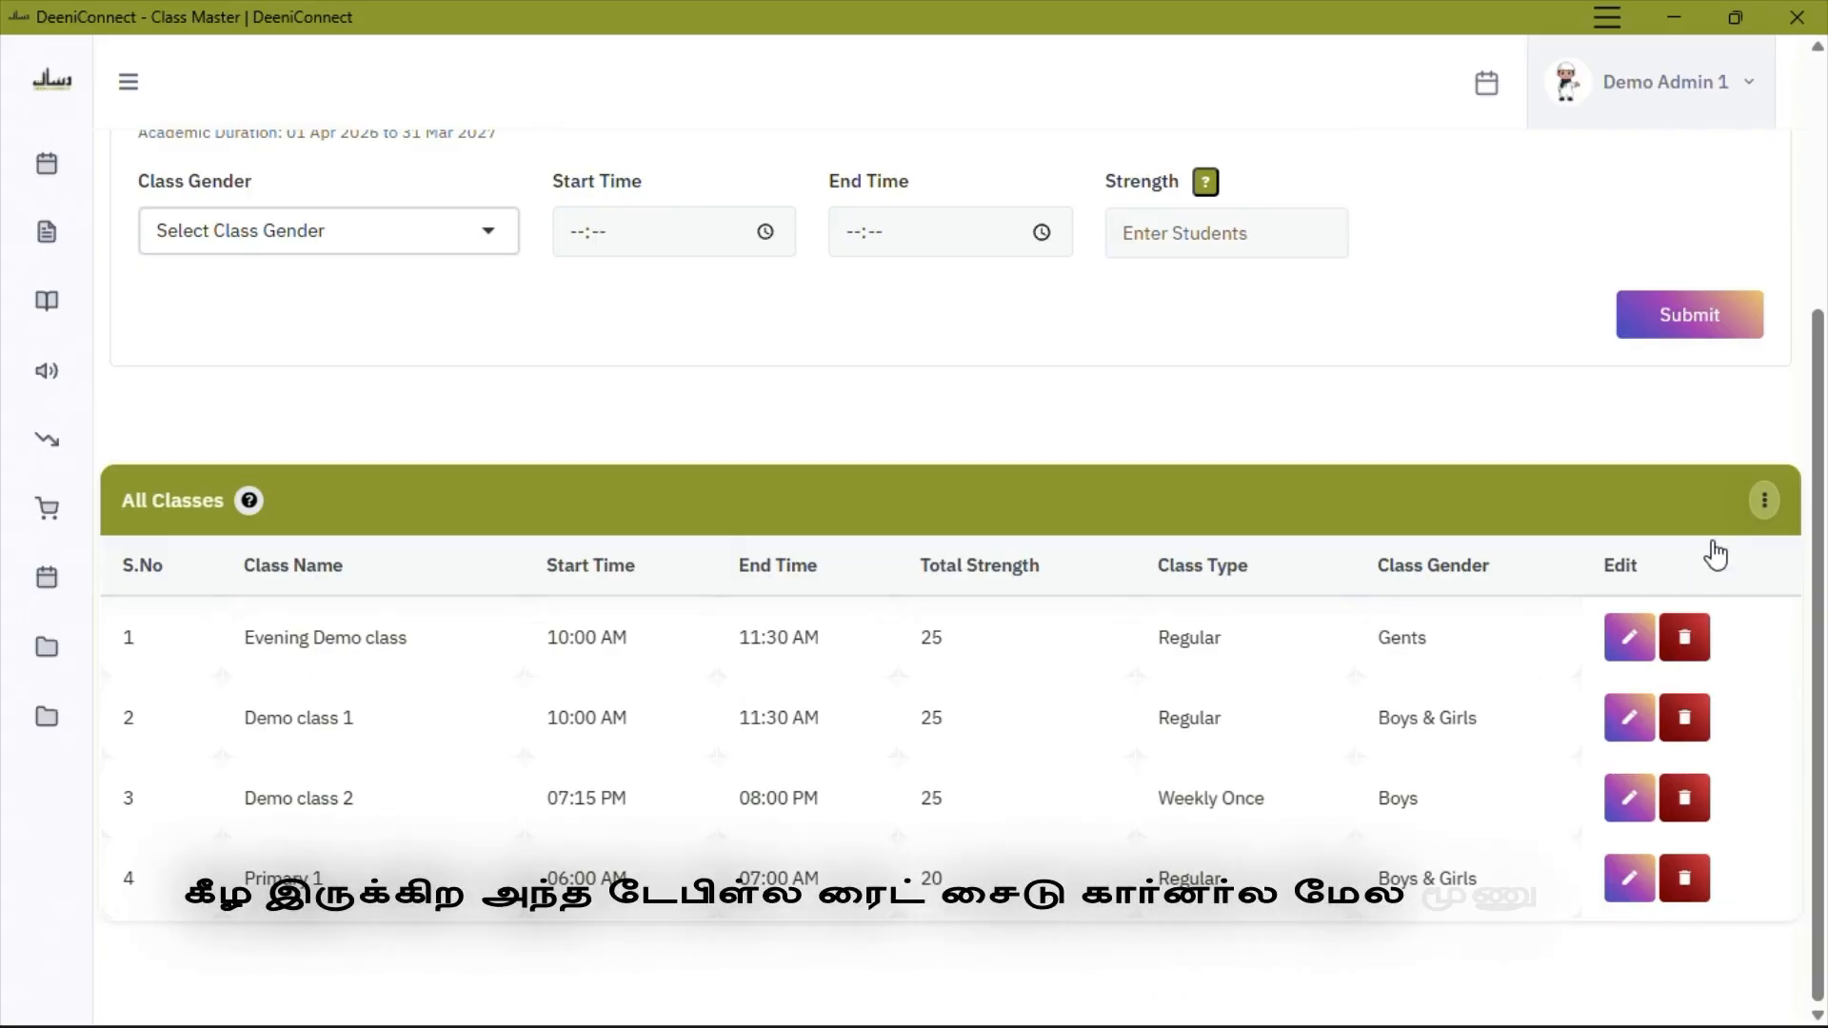
Open the Classes List and review the academic-wise classes for 2026-27
click(1764, 501)
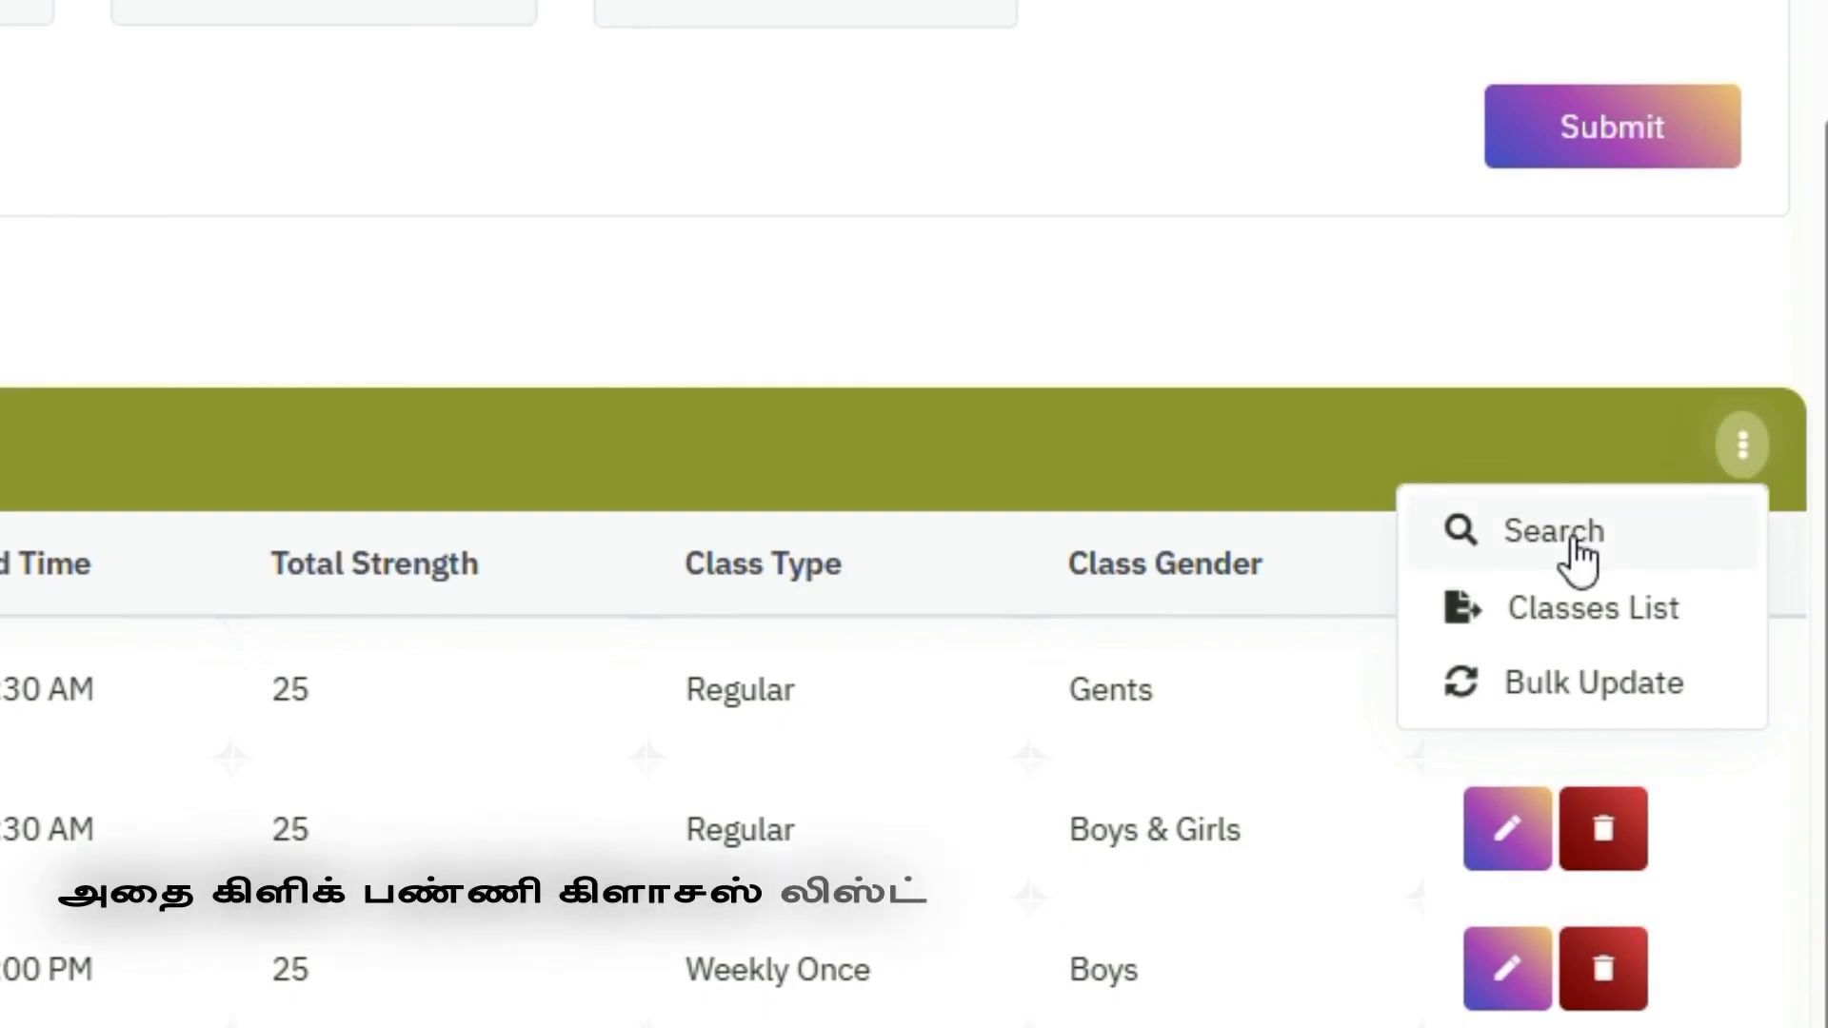
click(1576, 619)
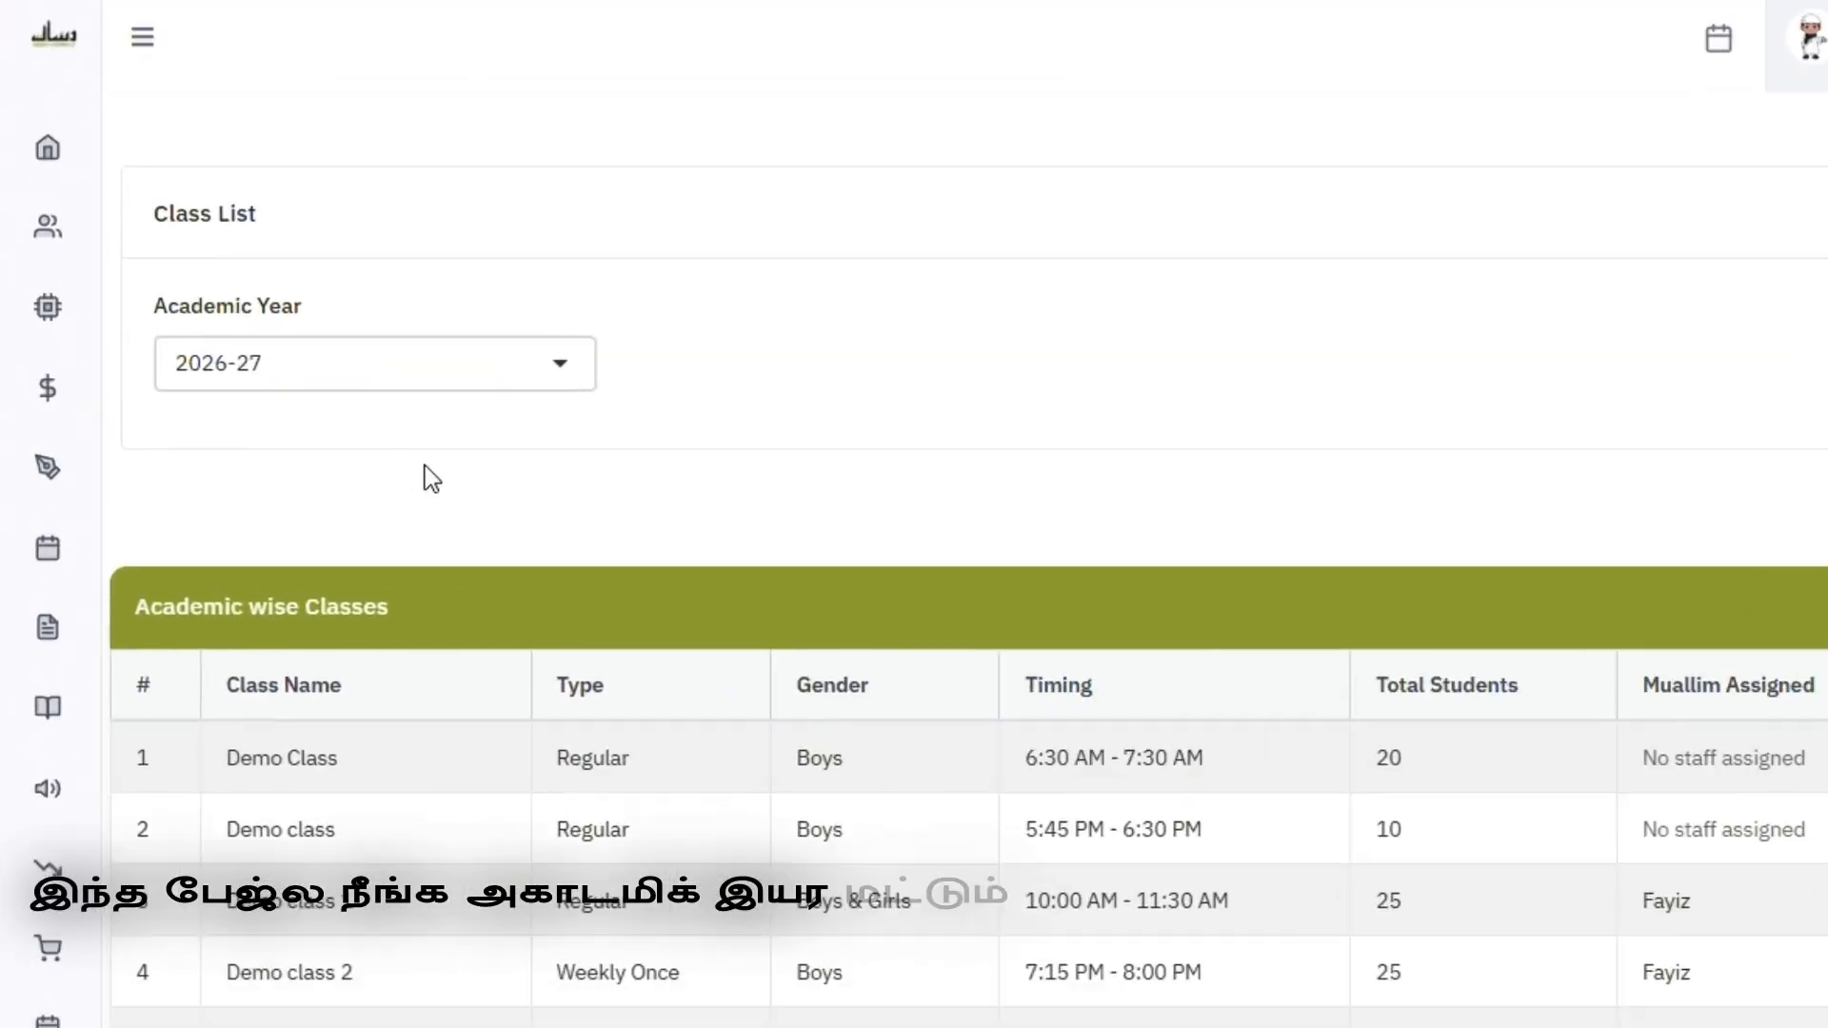
scroll(705, 499, down, 5)
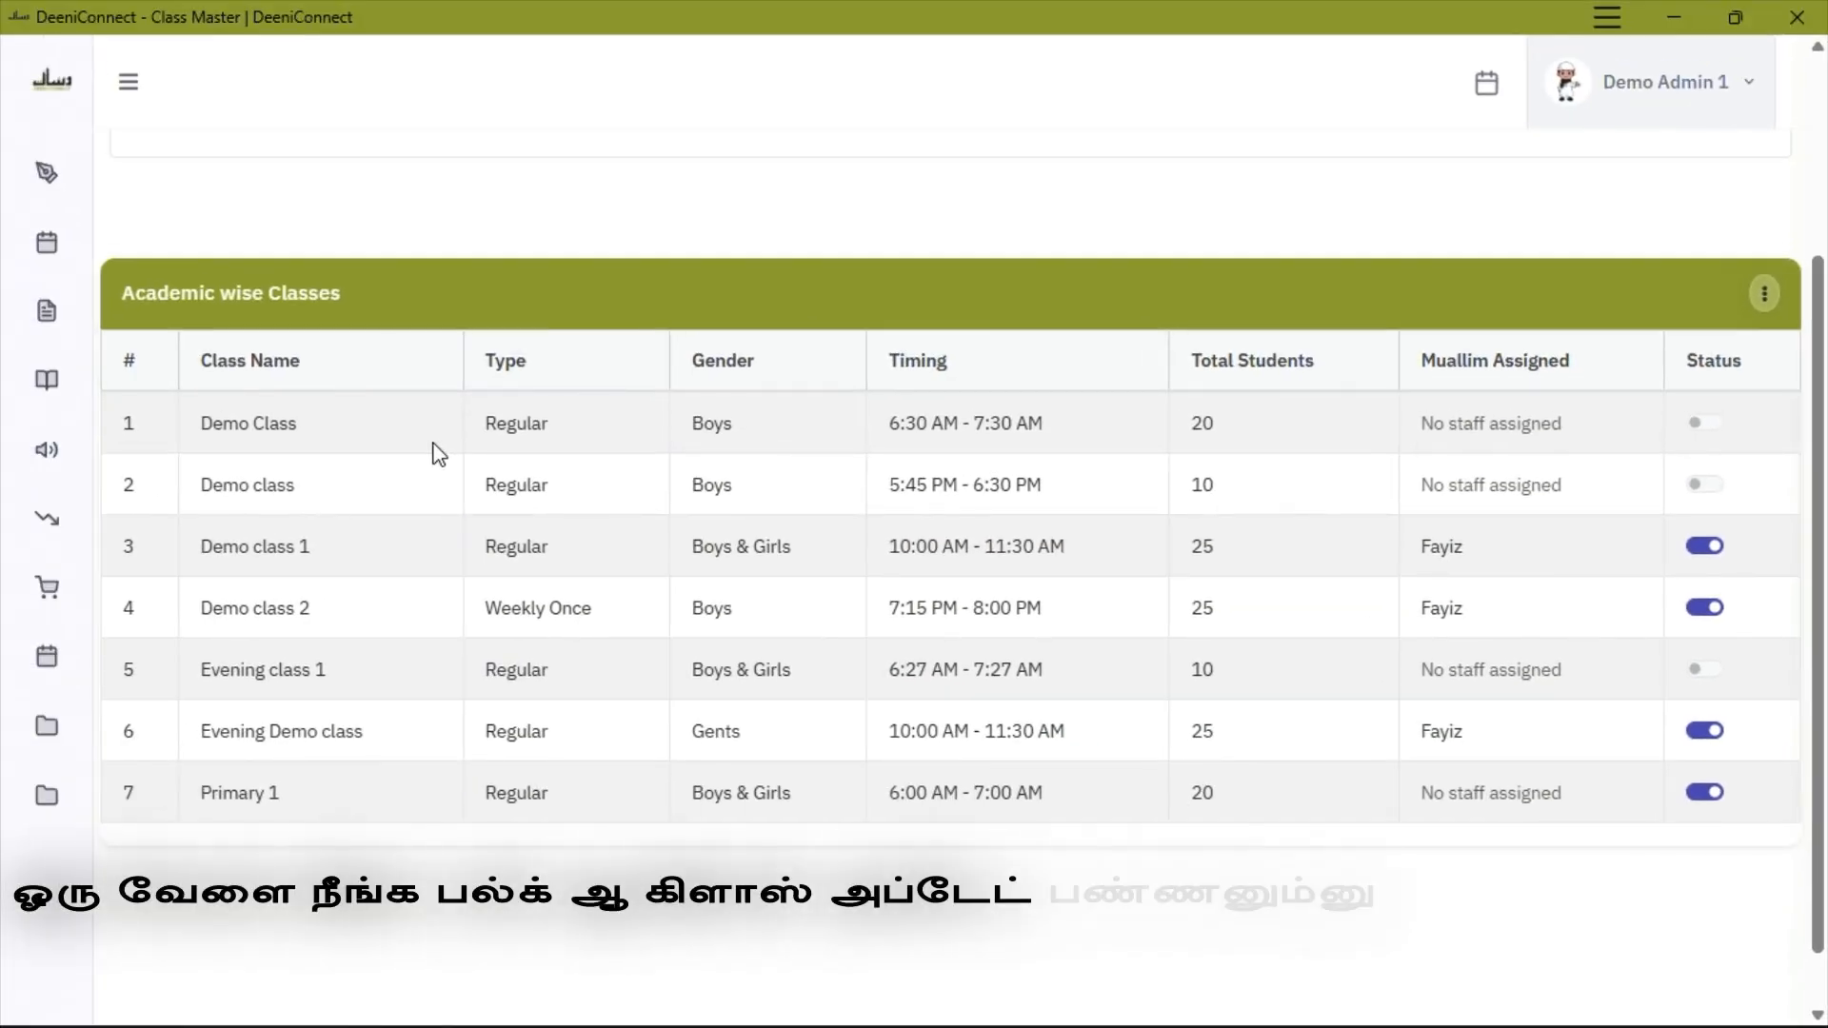
scroll(438, 454, up, 5)
Return from the class list to the Classes master page
click(128, 82)
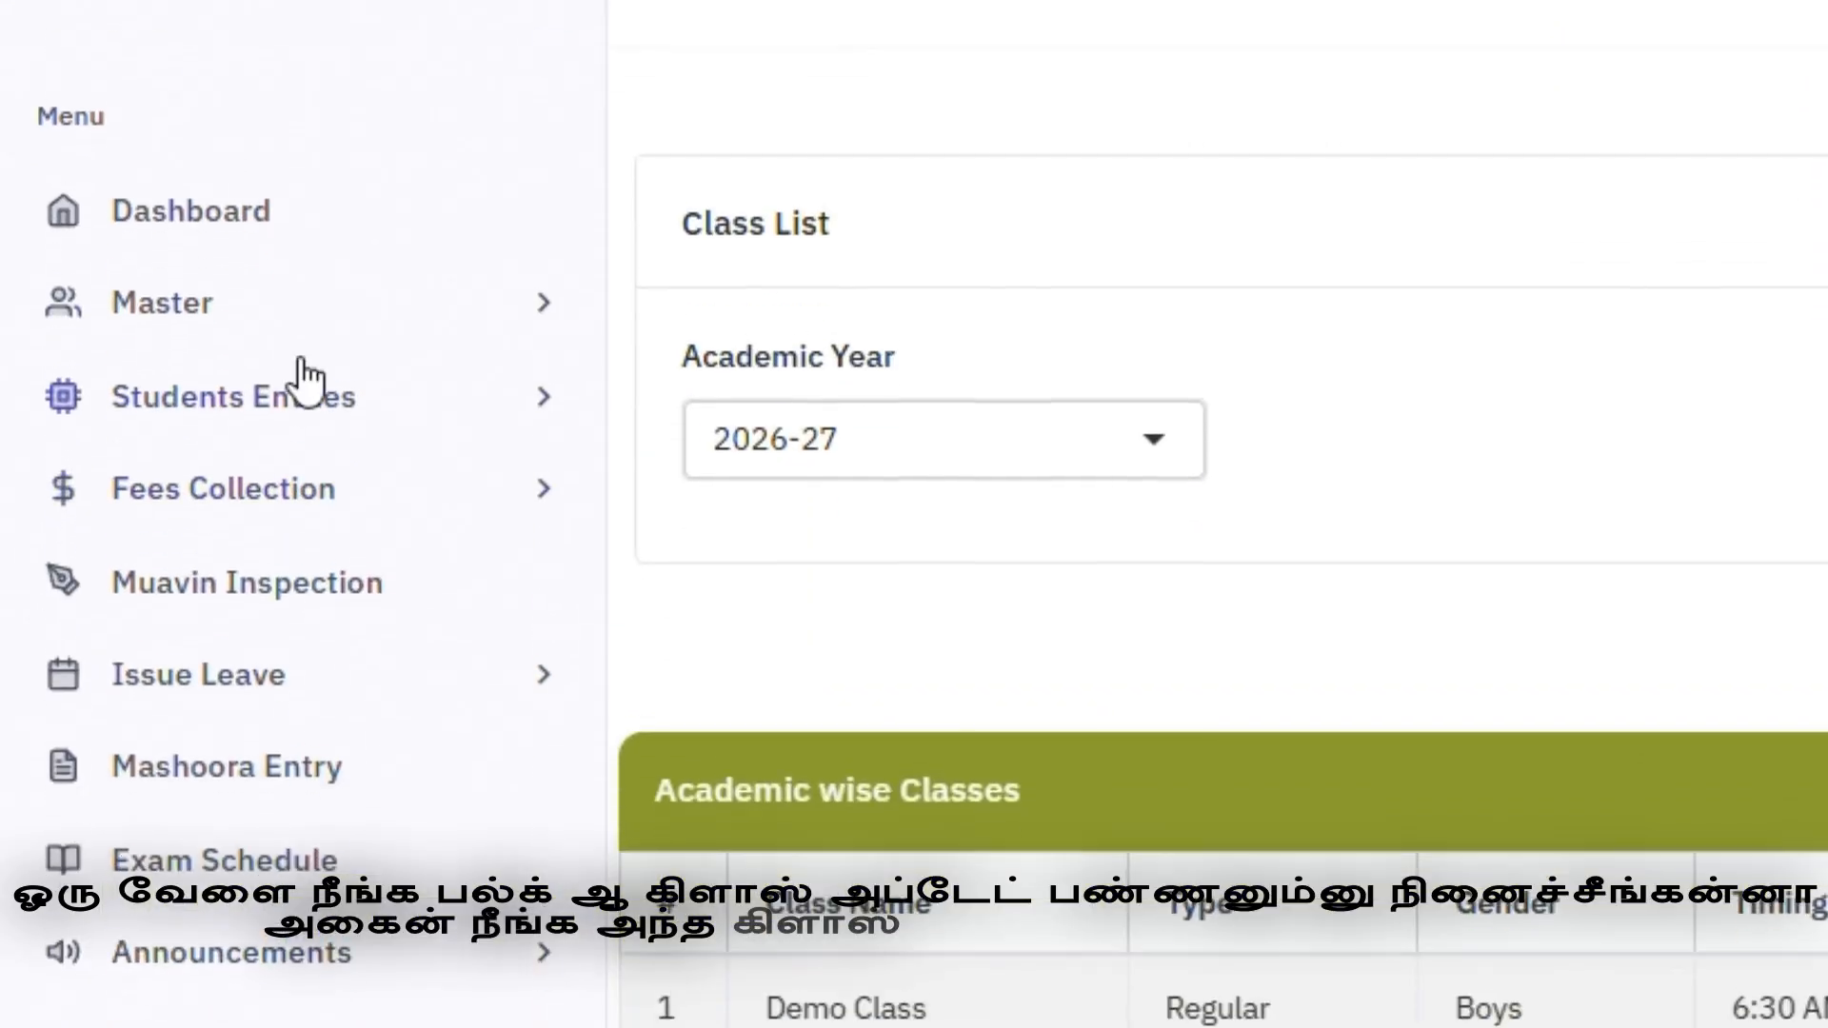
click(301, 314)
click(270, 359)
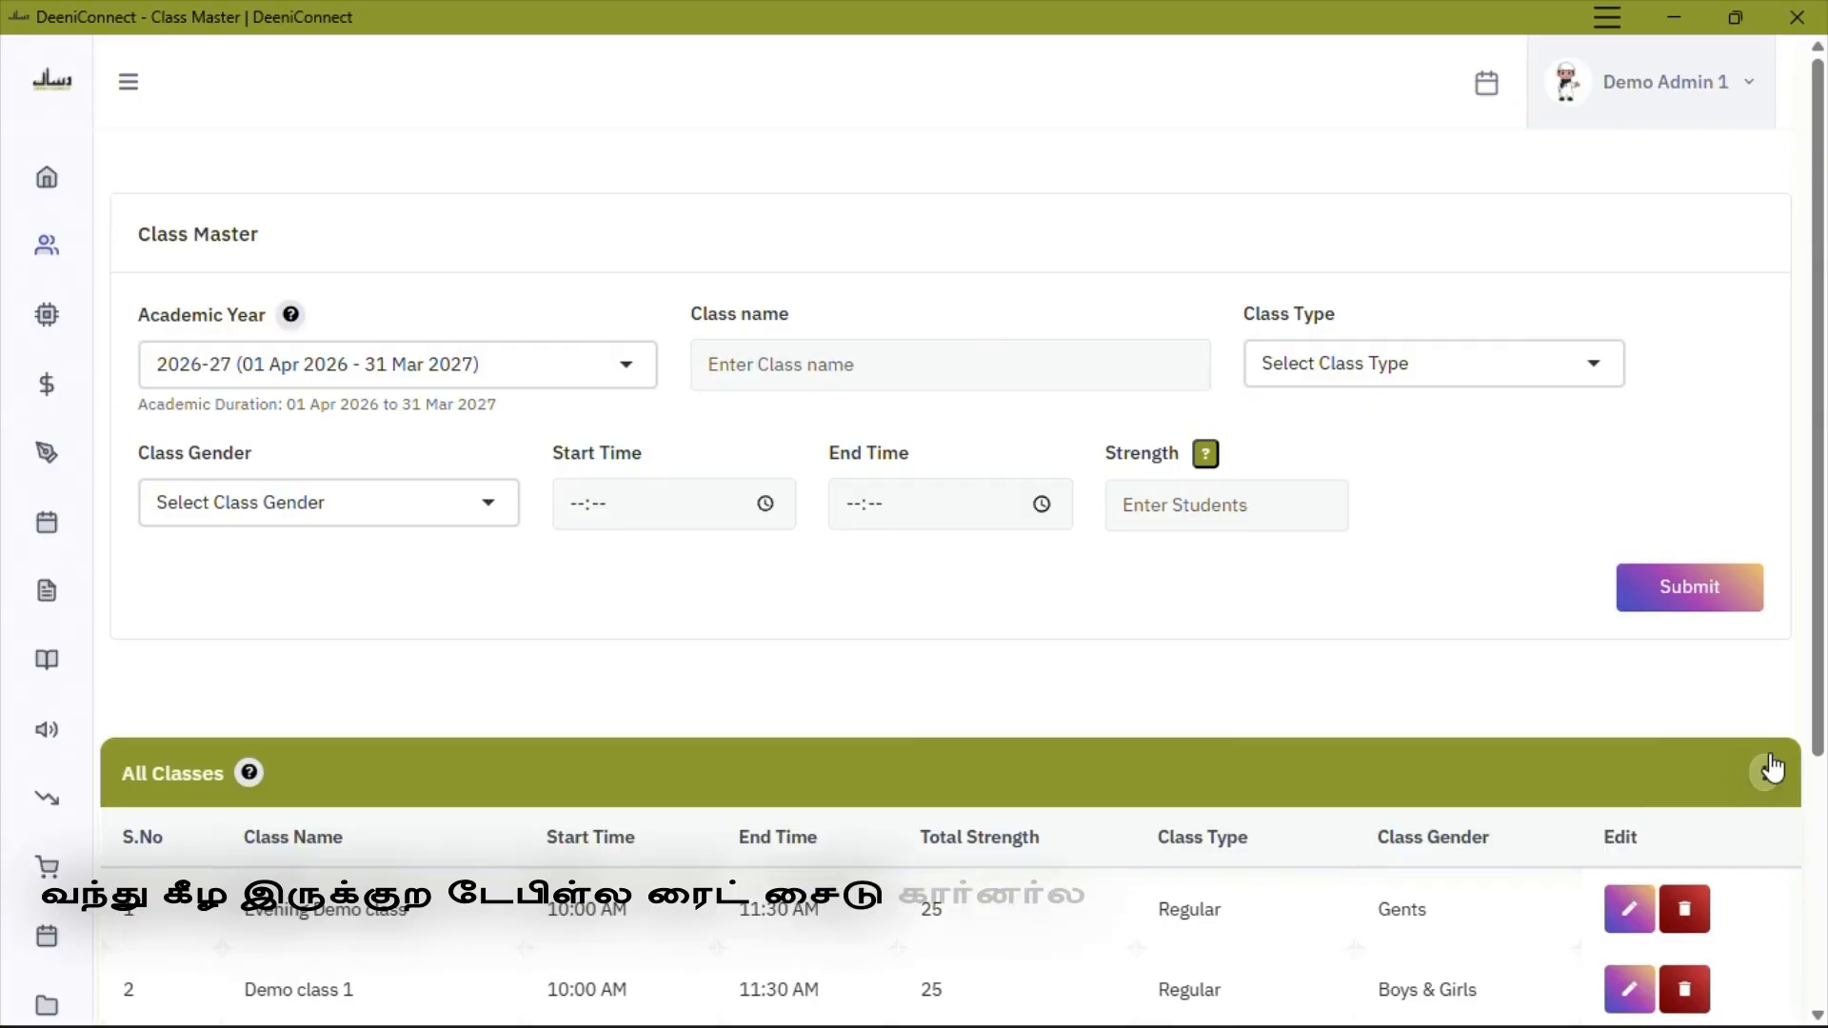
Open the bulk update options for All Classes and choose Time Update
scroll(1771, 767, down, 4)
click(1761, 425)
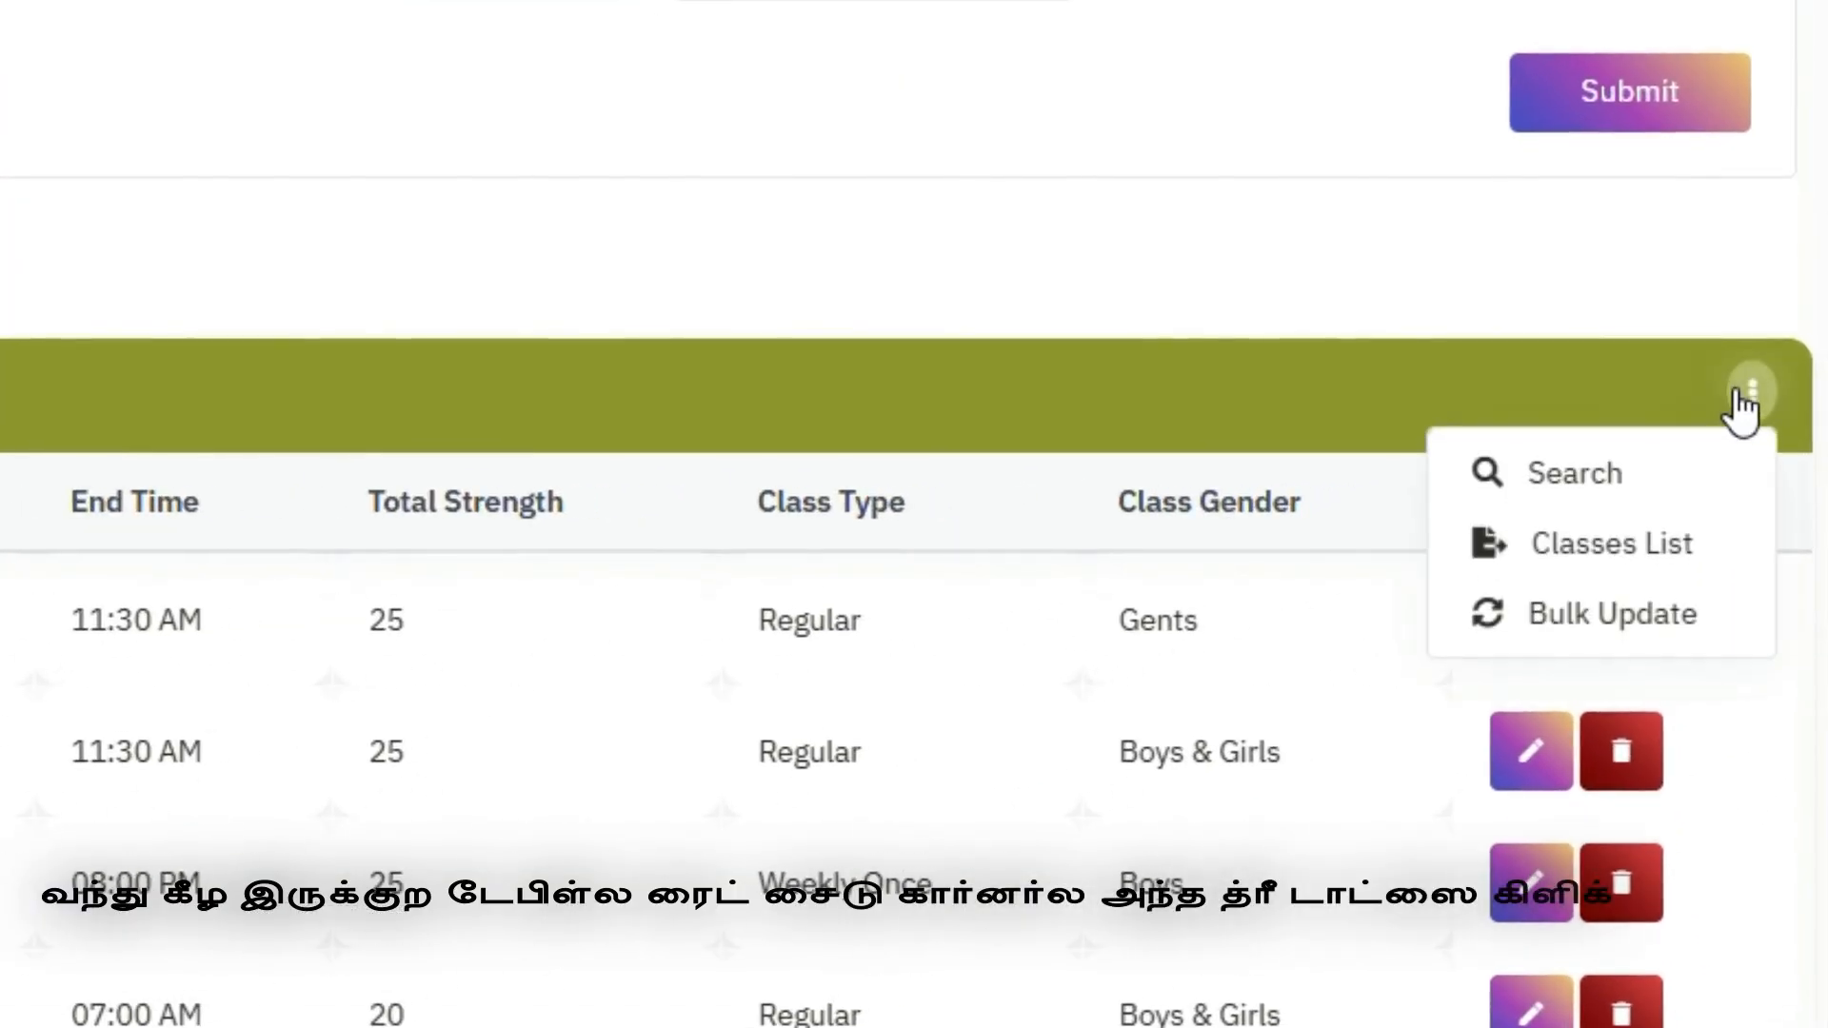
click(1566, 636)
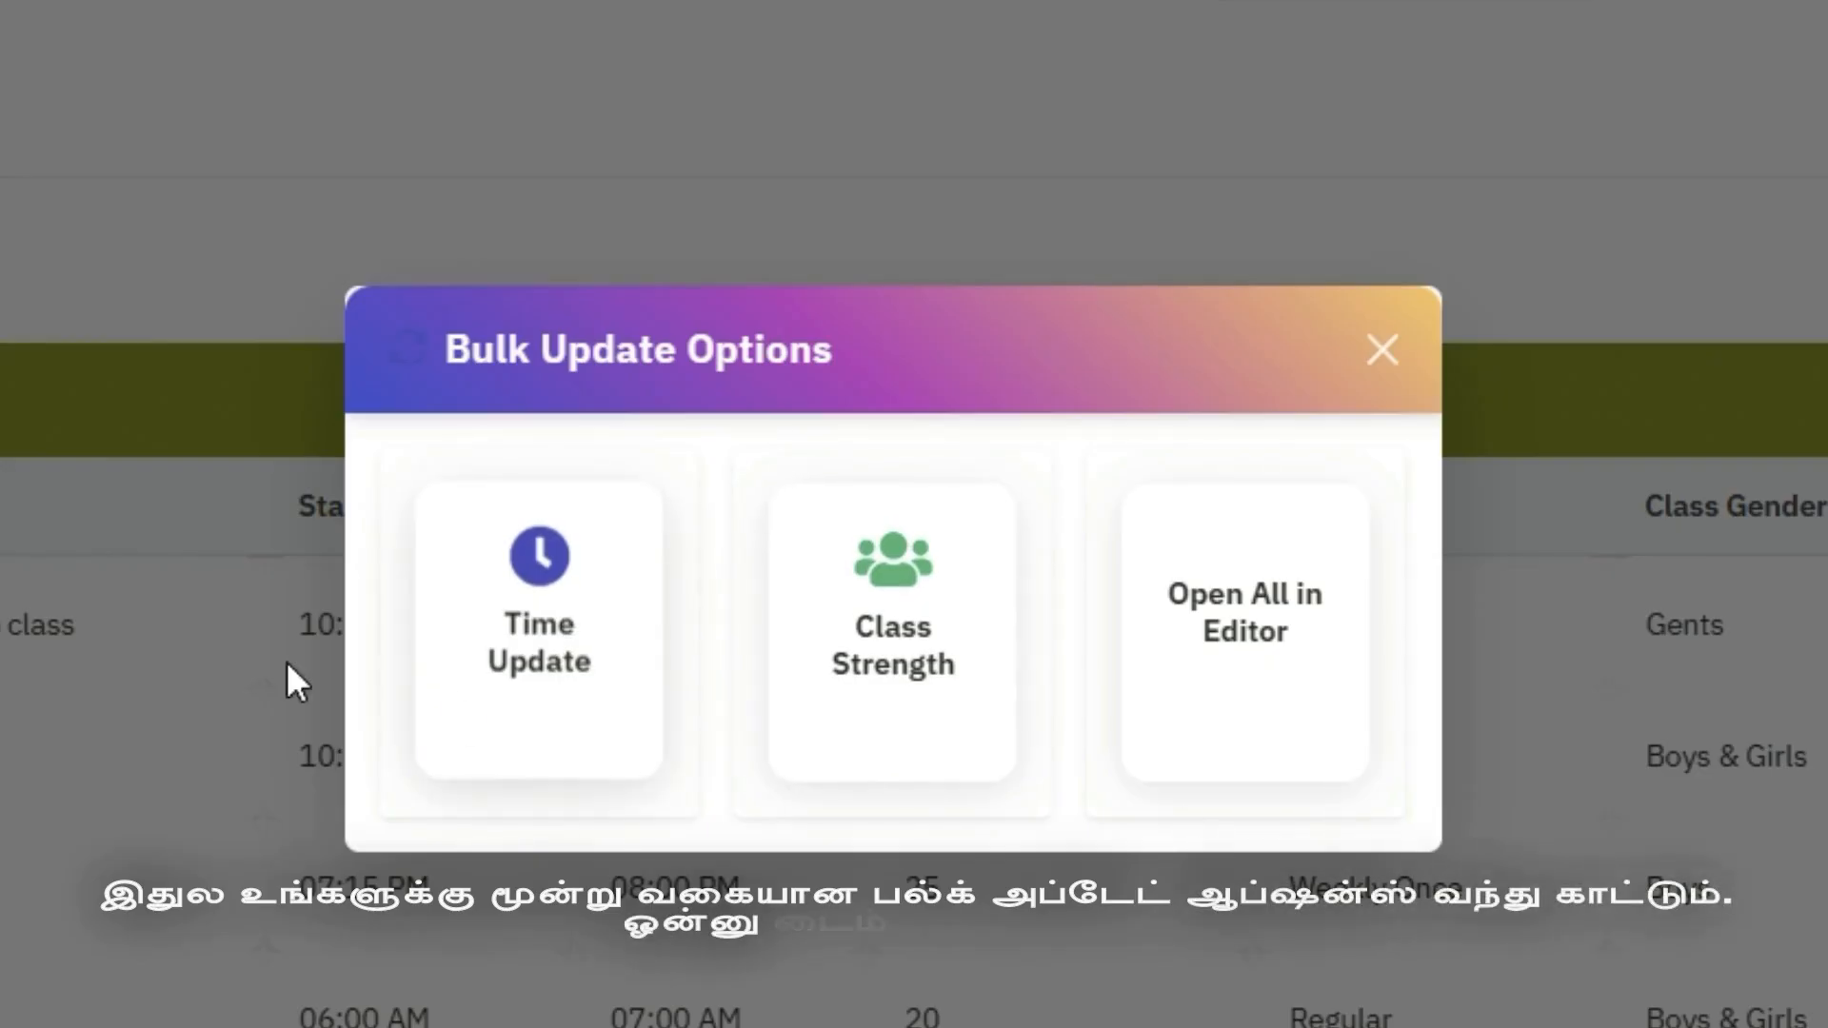
click(643, 671)
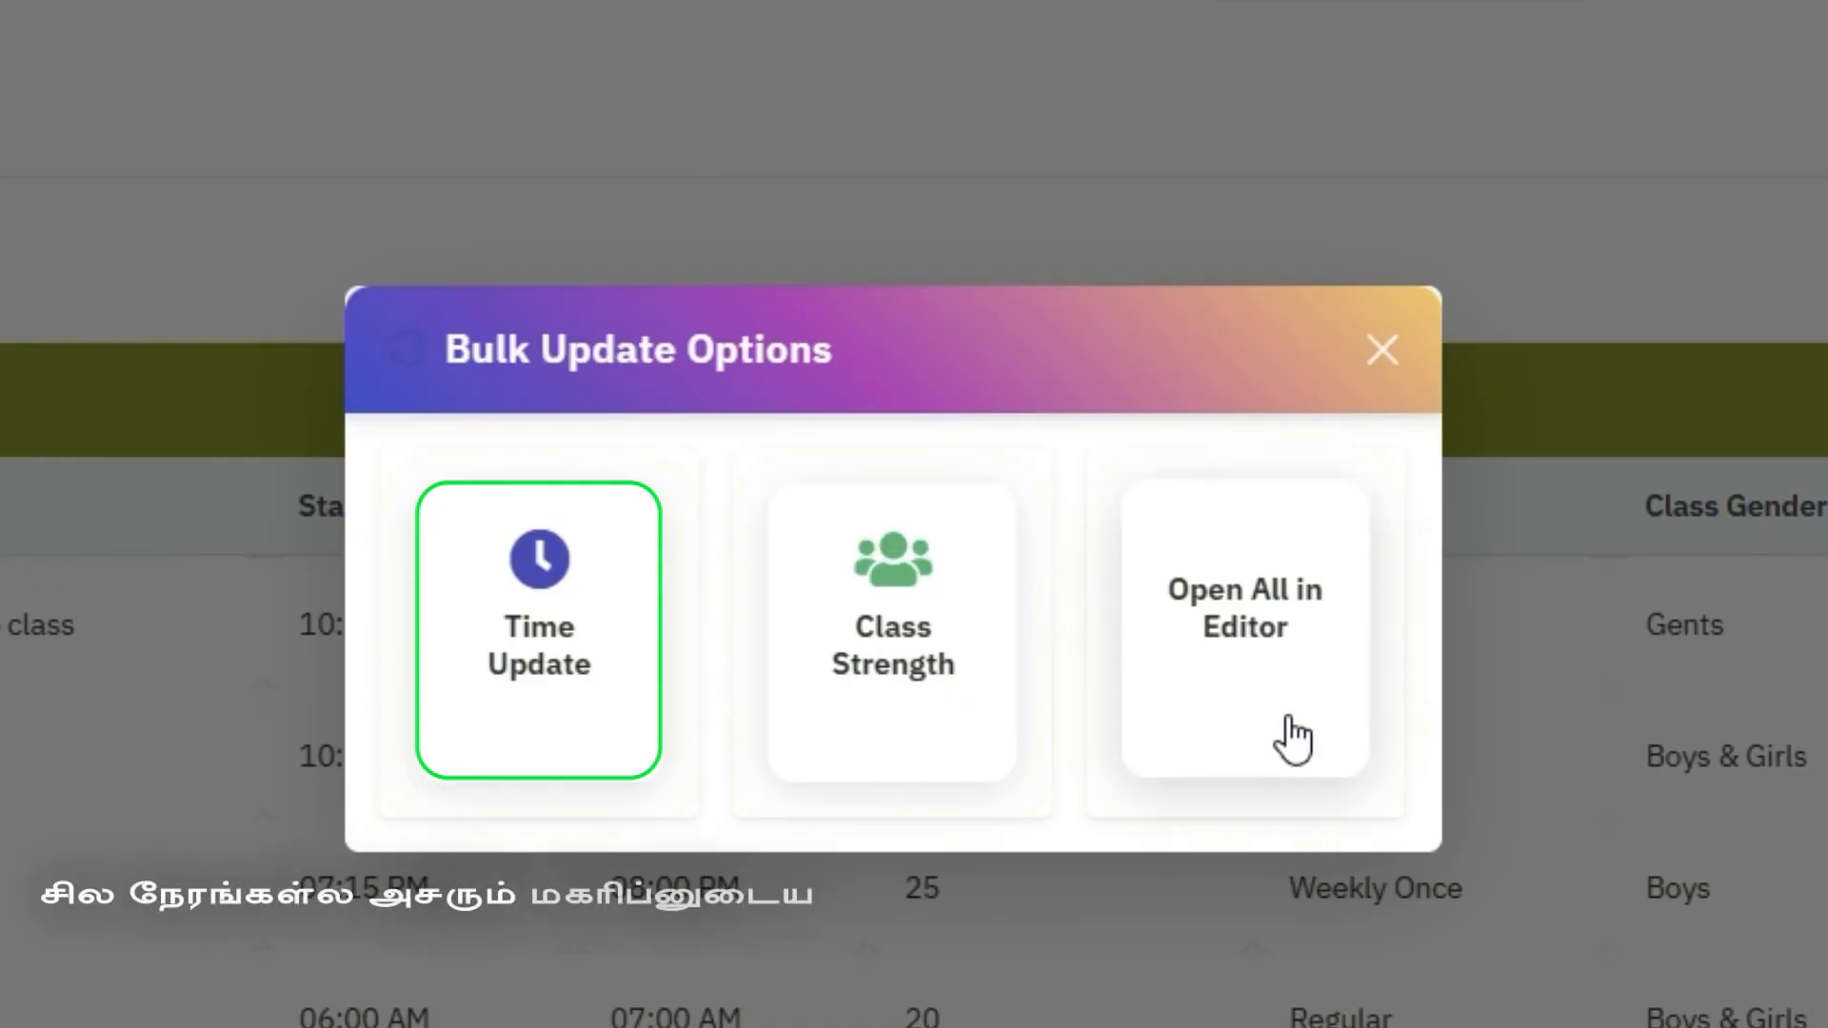
click(548, 666)
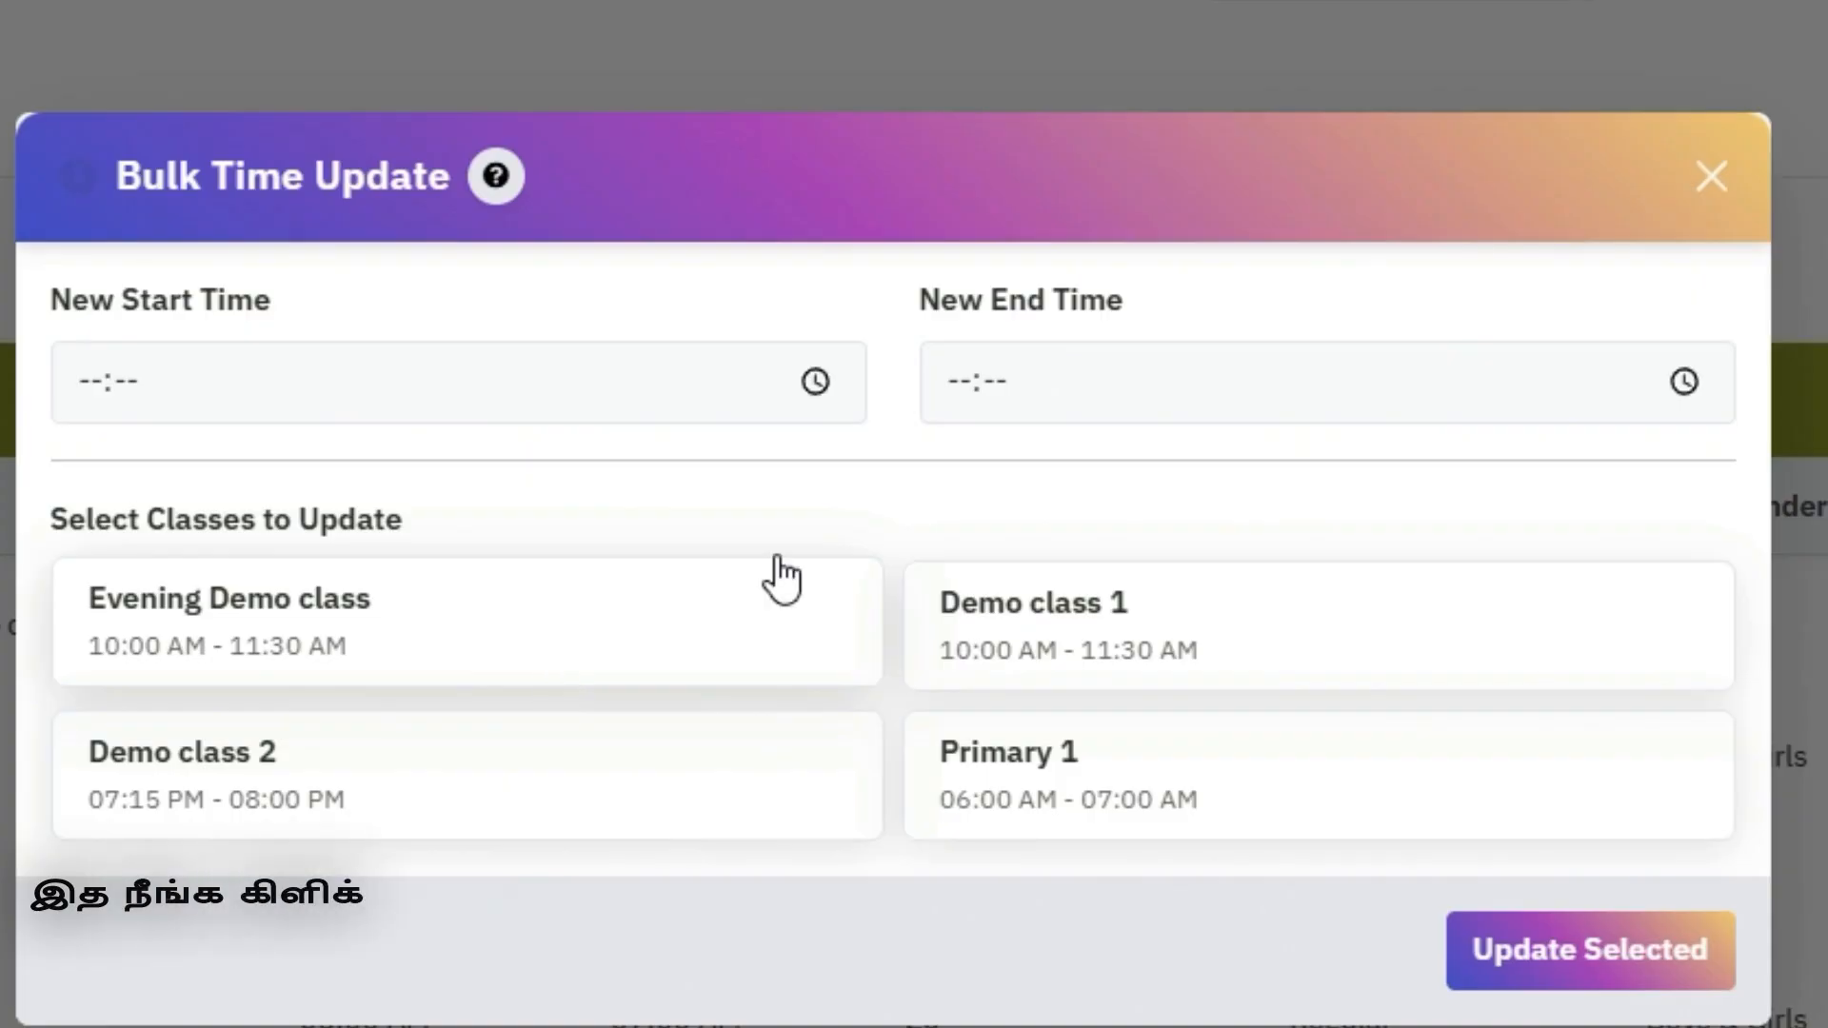
Set the bulk update's new start time to 10:00 and its new end time to 11:10
click(510, 390)
scroll(133, 548, up, 1)
click(133, 552)
scroll(244, 493, up, 3)
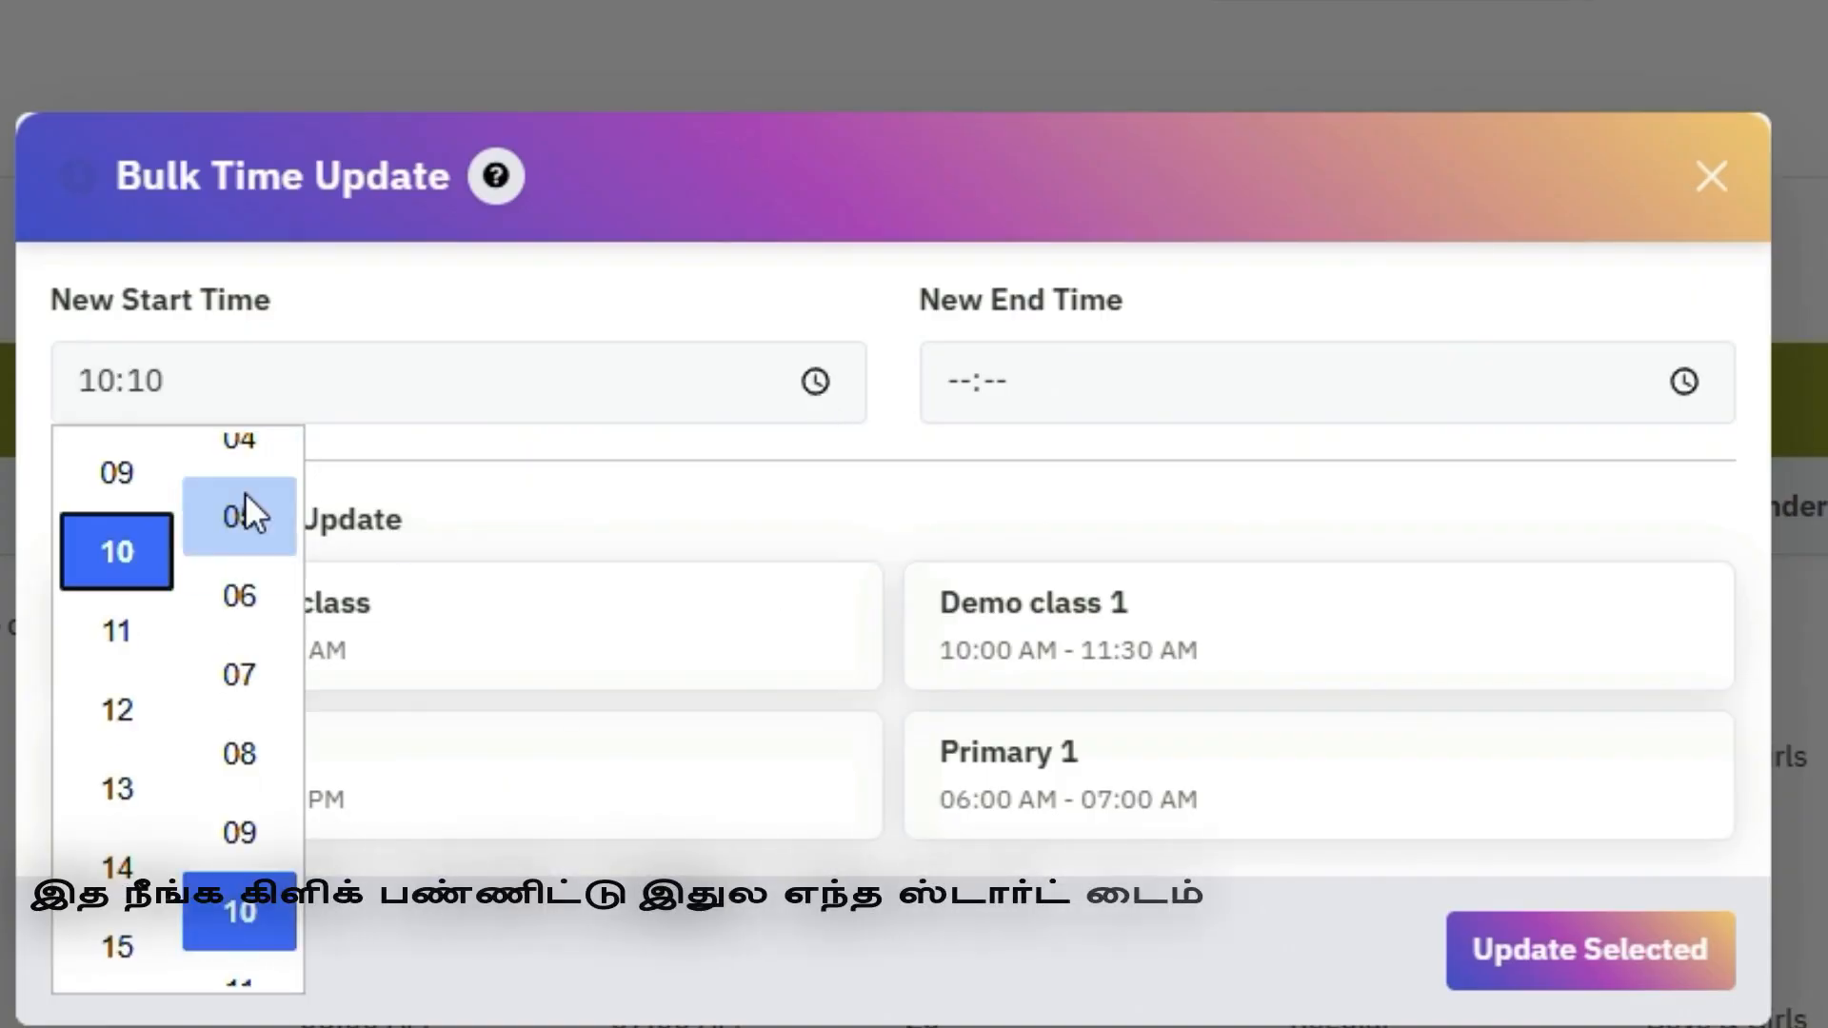
scroll(244, 493, up, 2)
click(244, 494)
click(1684, 381)
click(1140, 500)
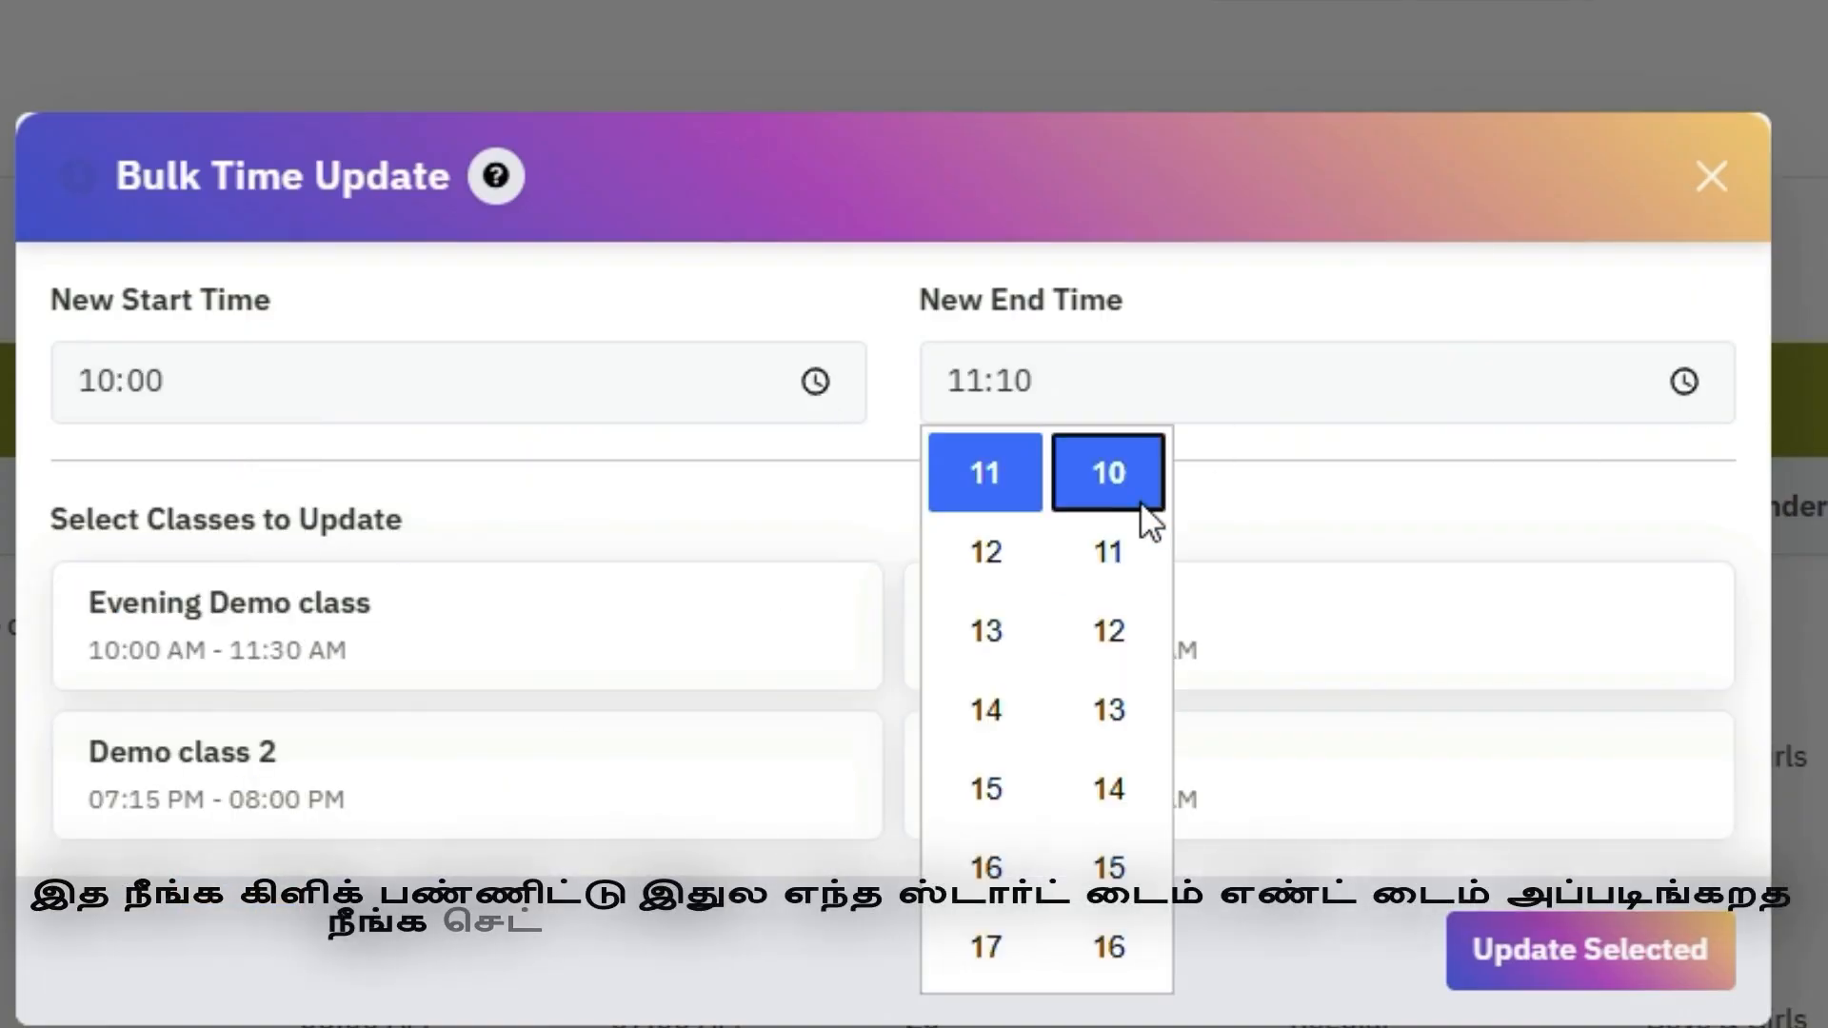
click(1385, 482)
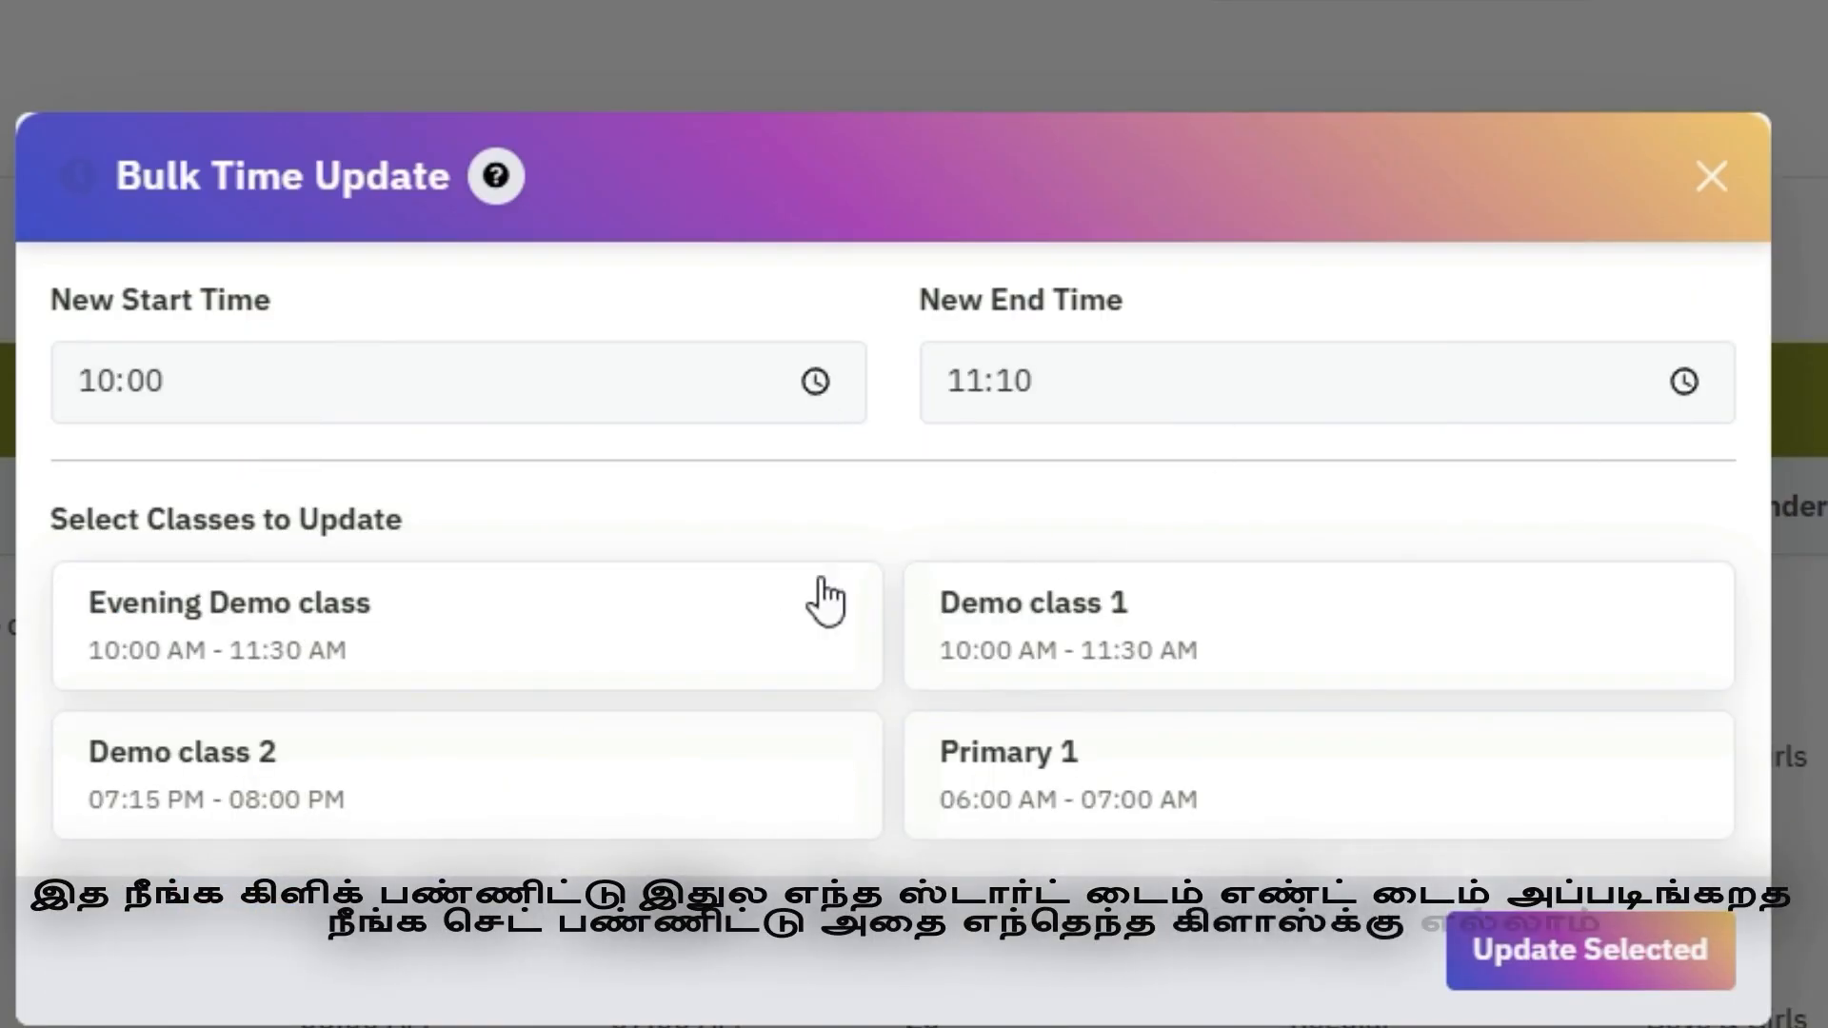
Apply the bulk time update to Evening Demo class, Demo class 1 and Primary 1, leaving Demo class 2 unselected
click(640, 636)
click(1093, 812)
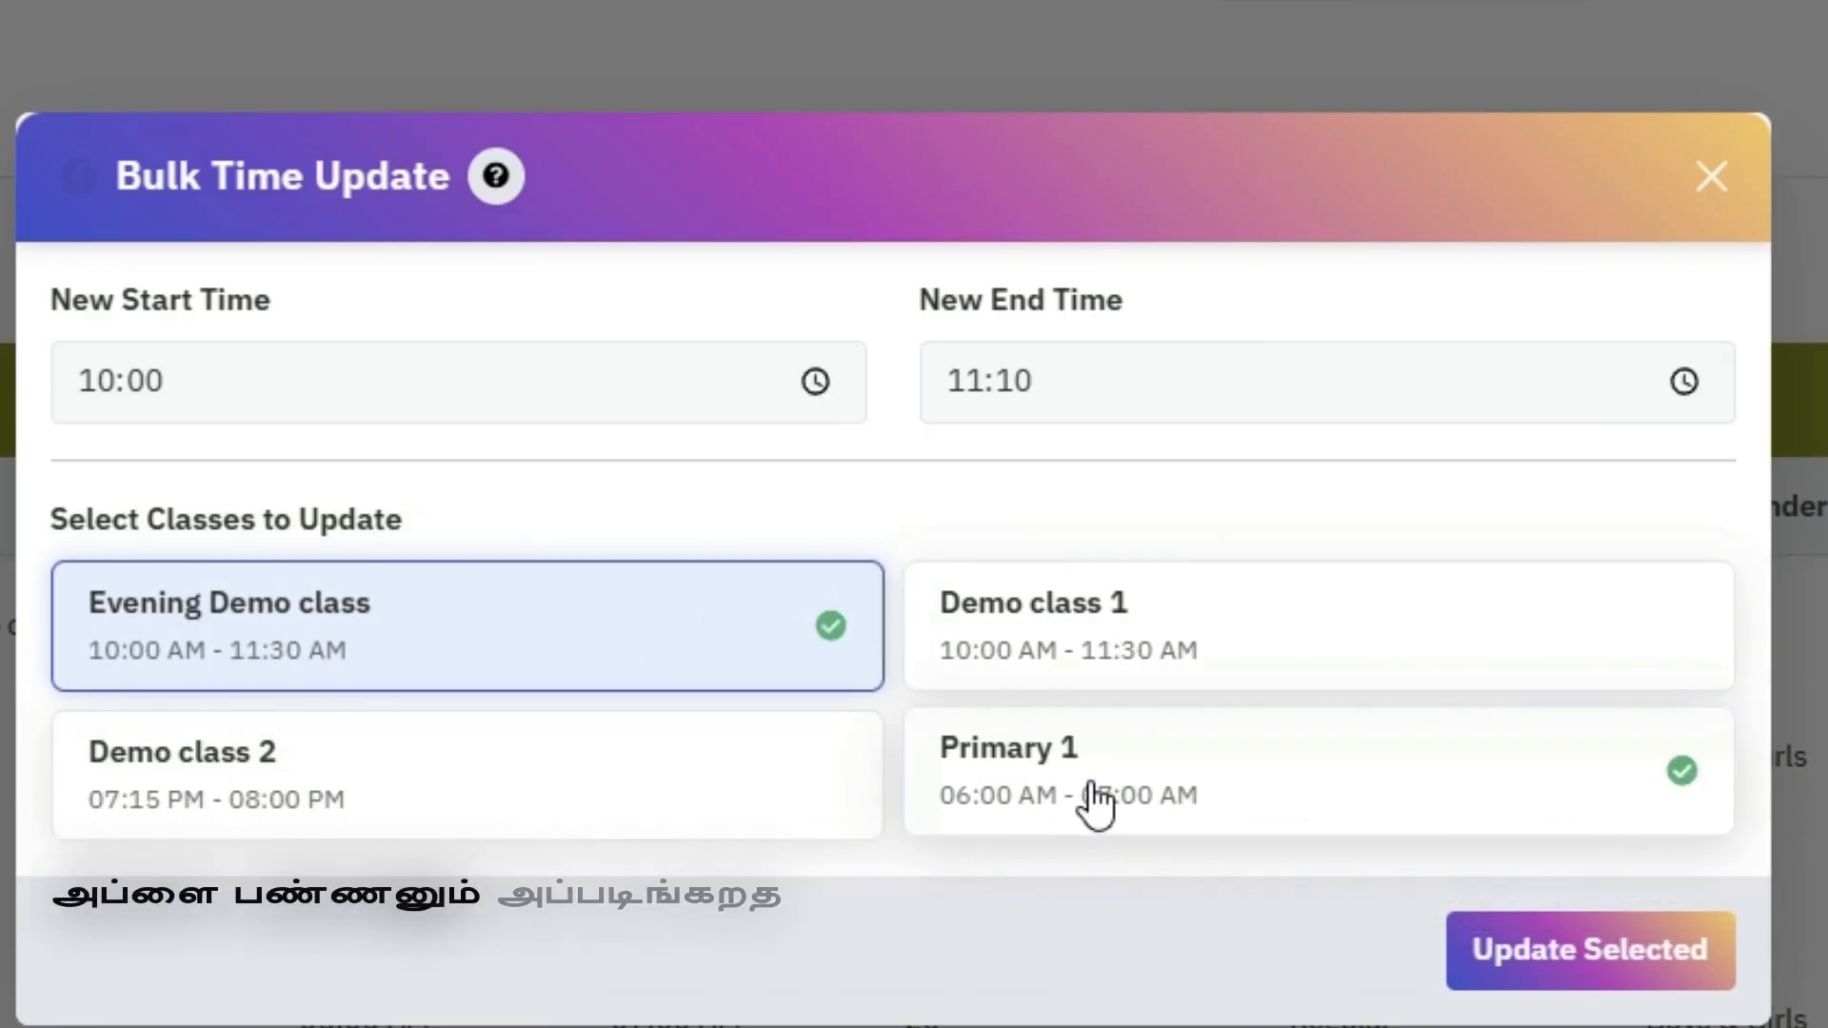
click(1368, 655)
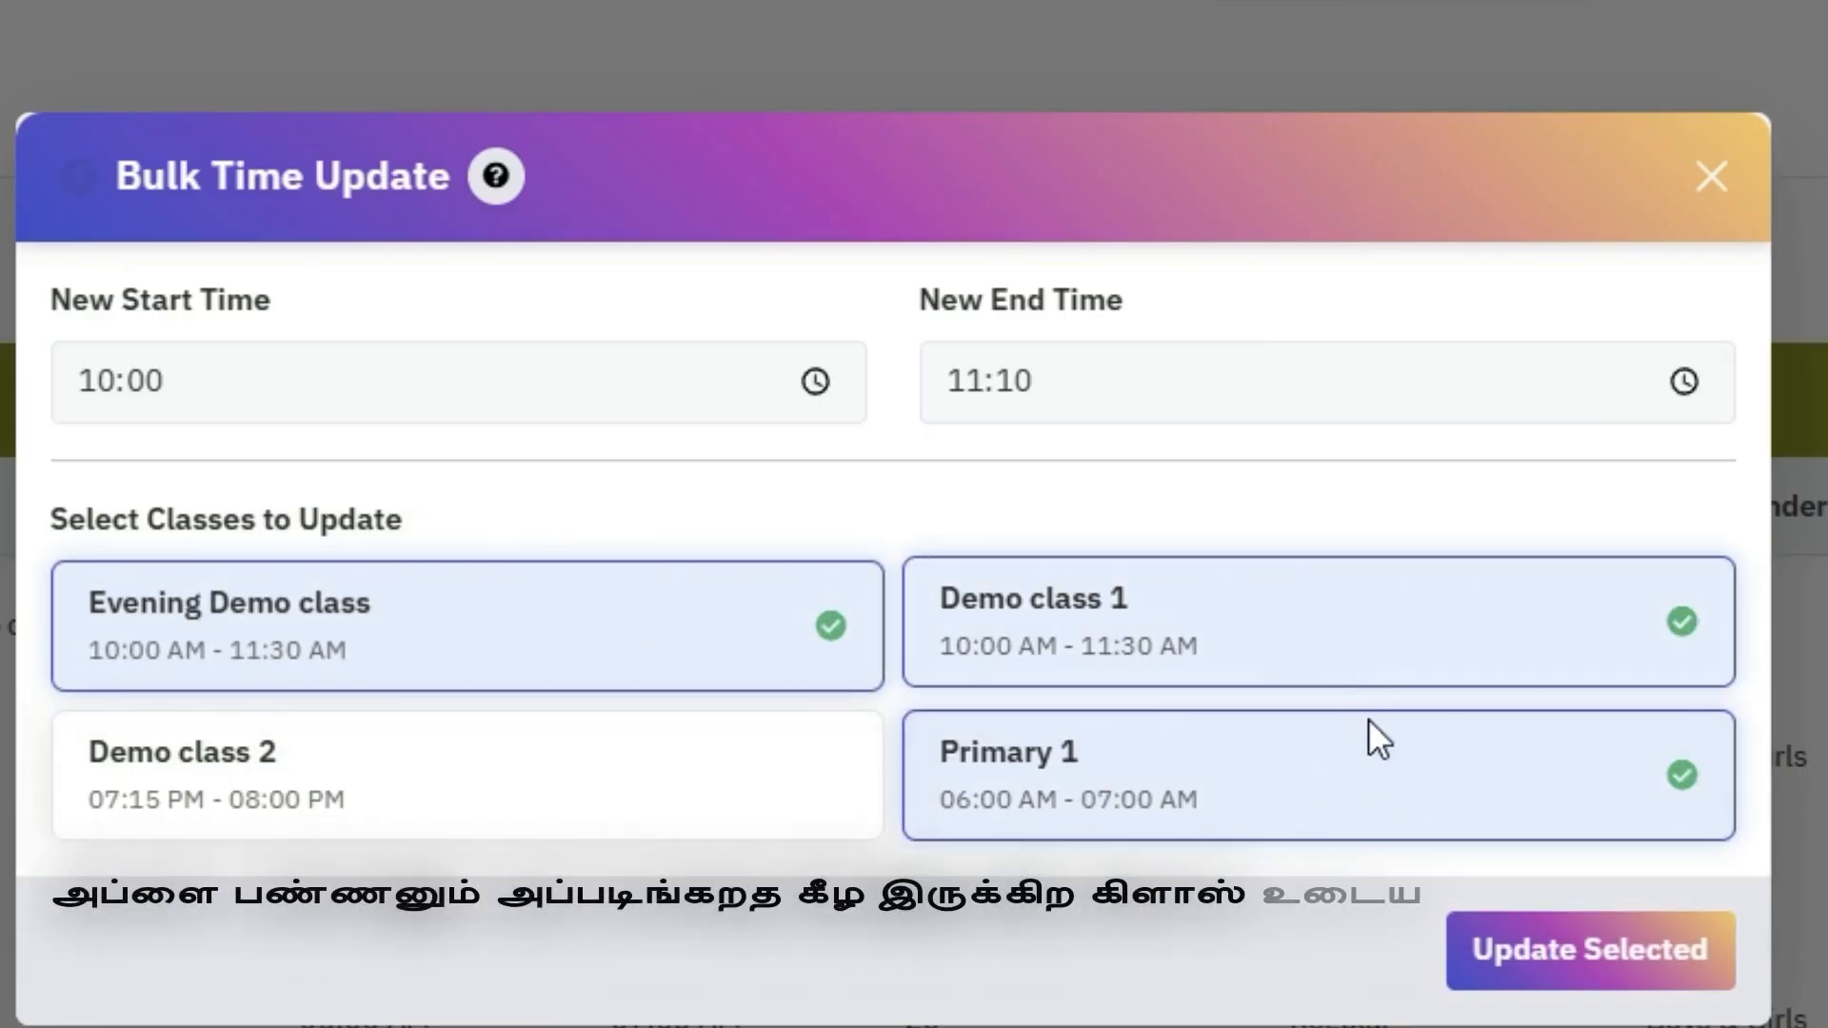
click(868, 795)
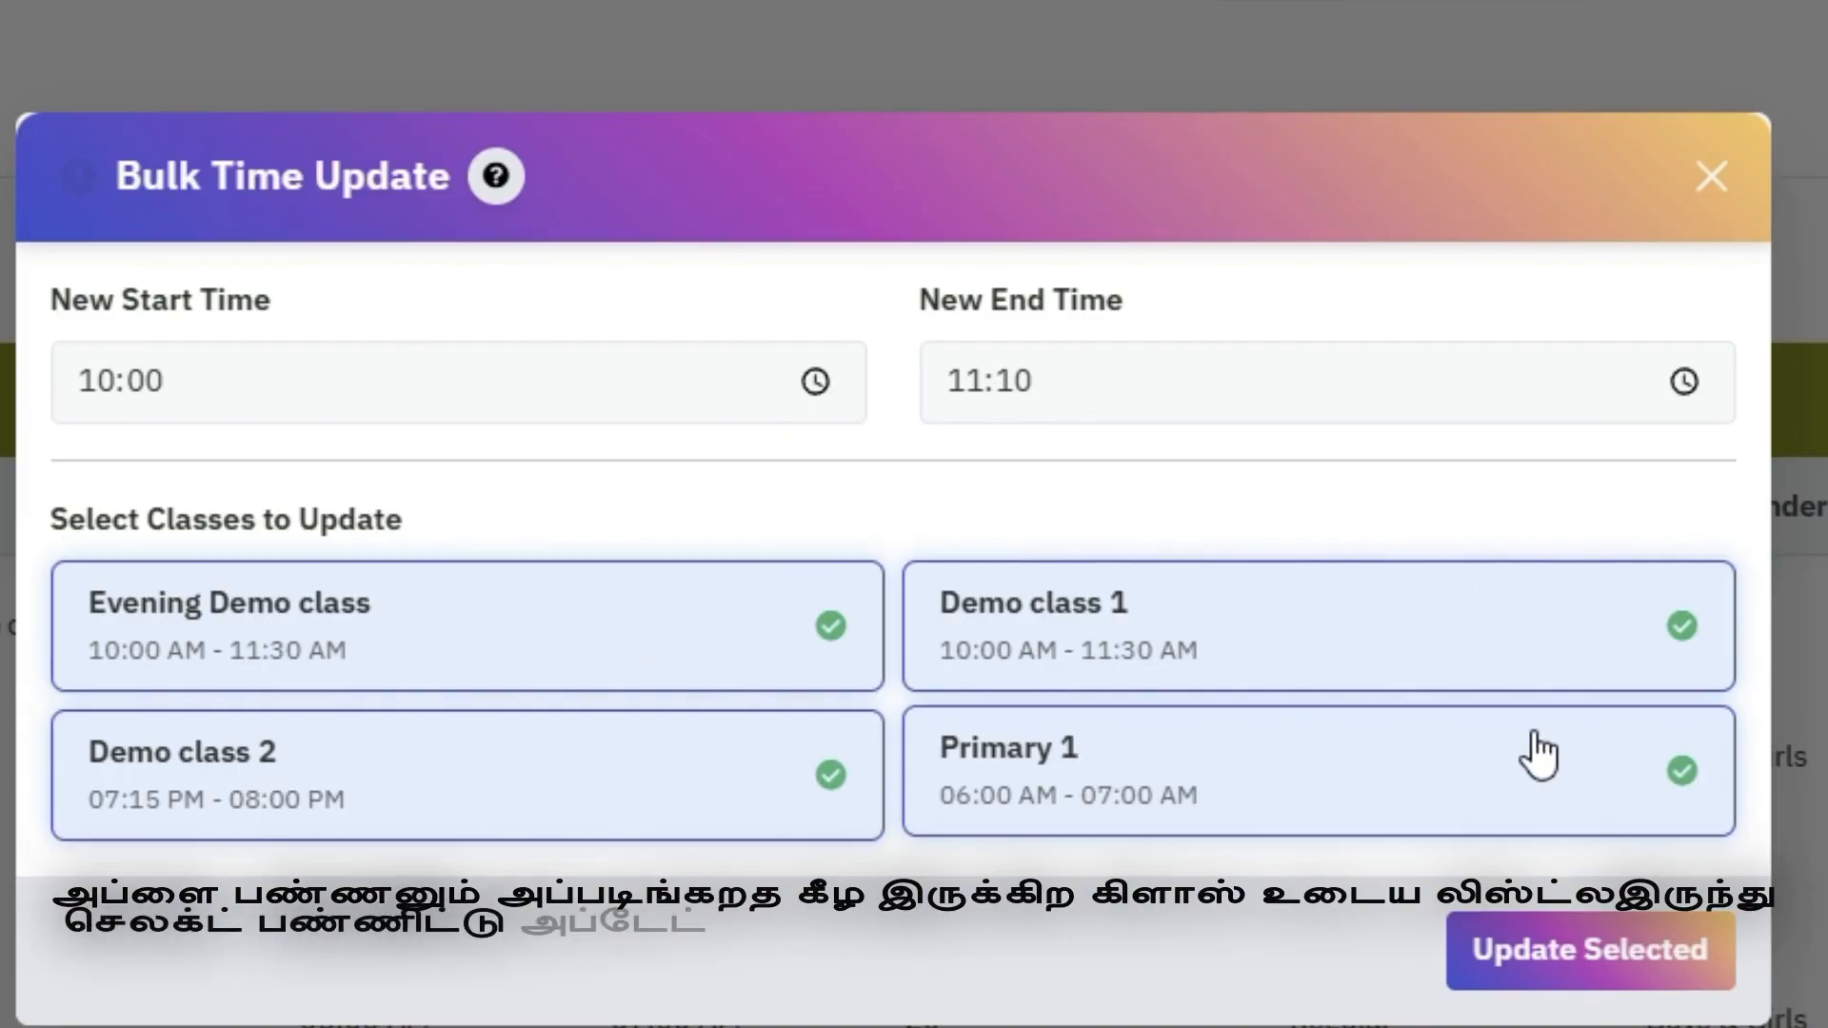
click(755, 816)
click(1674, 939)
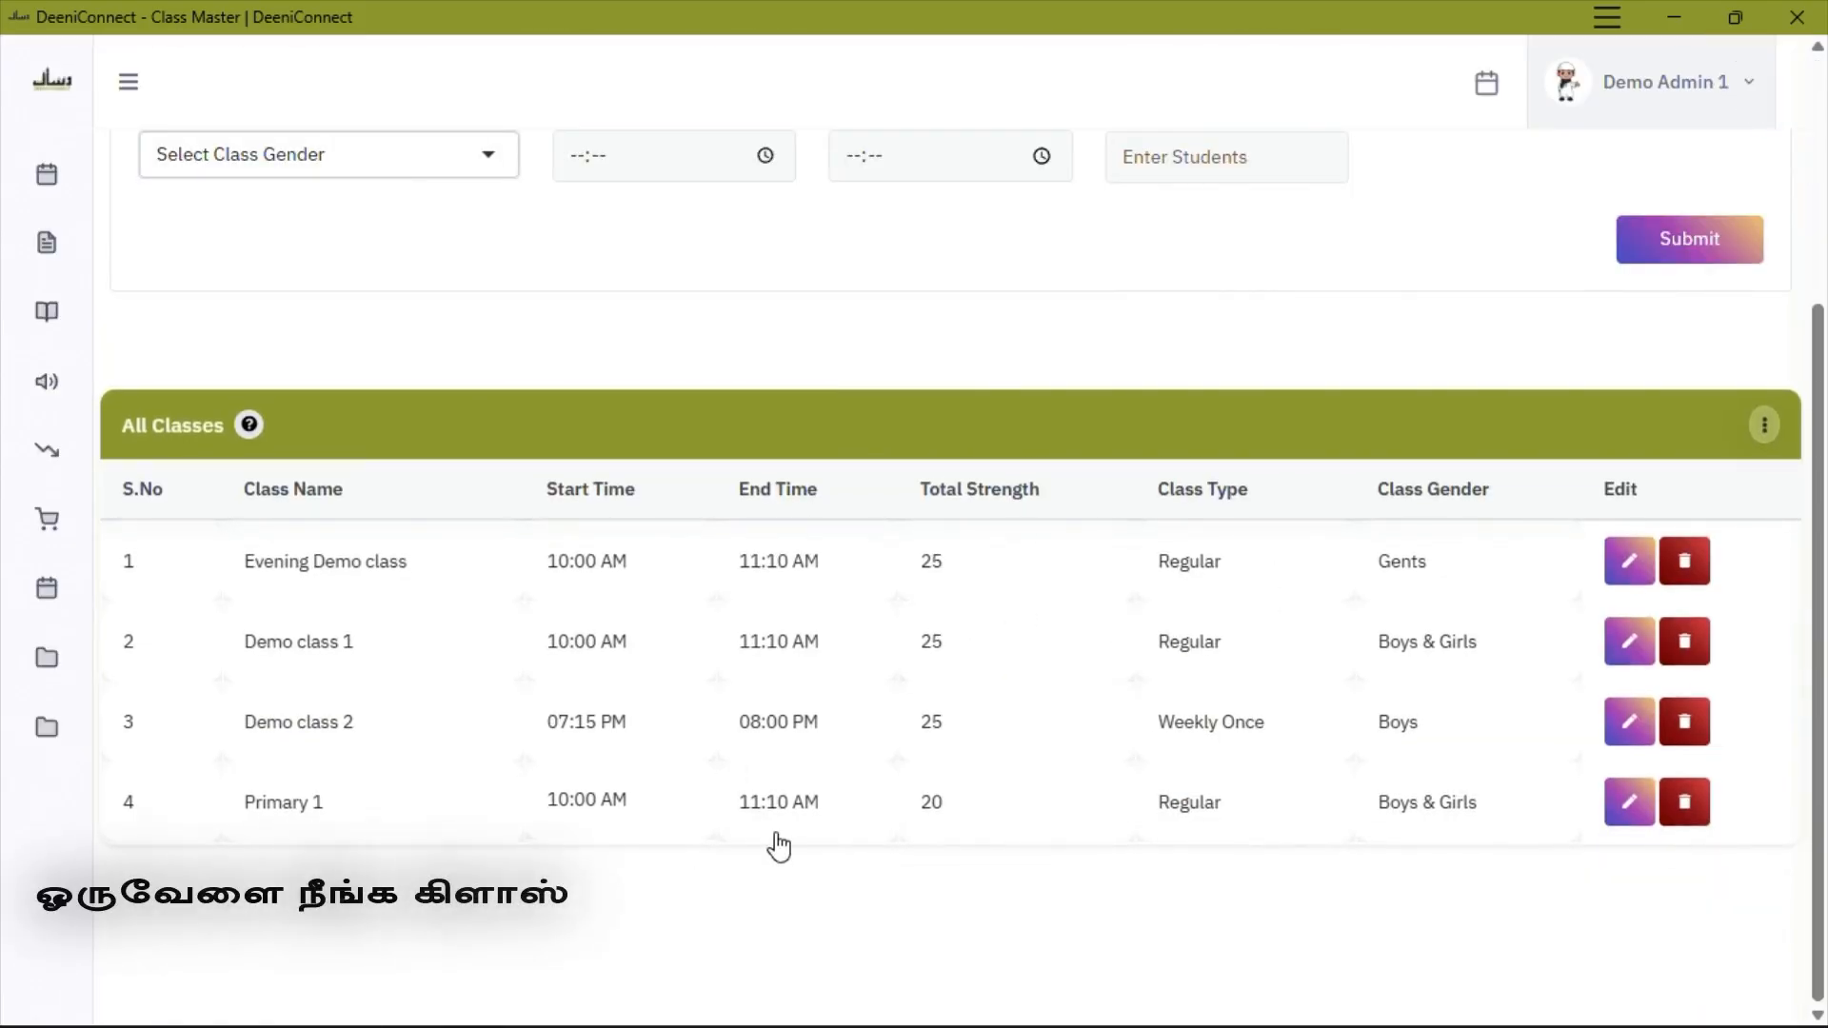
Open the bulk Class Strength update for All Classes and set the new class strength to 30
click(1764, 424)
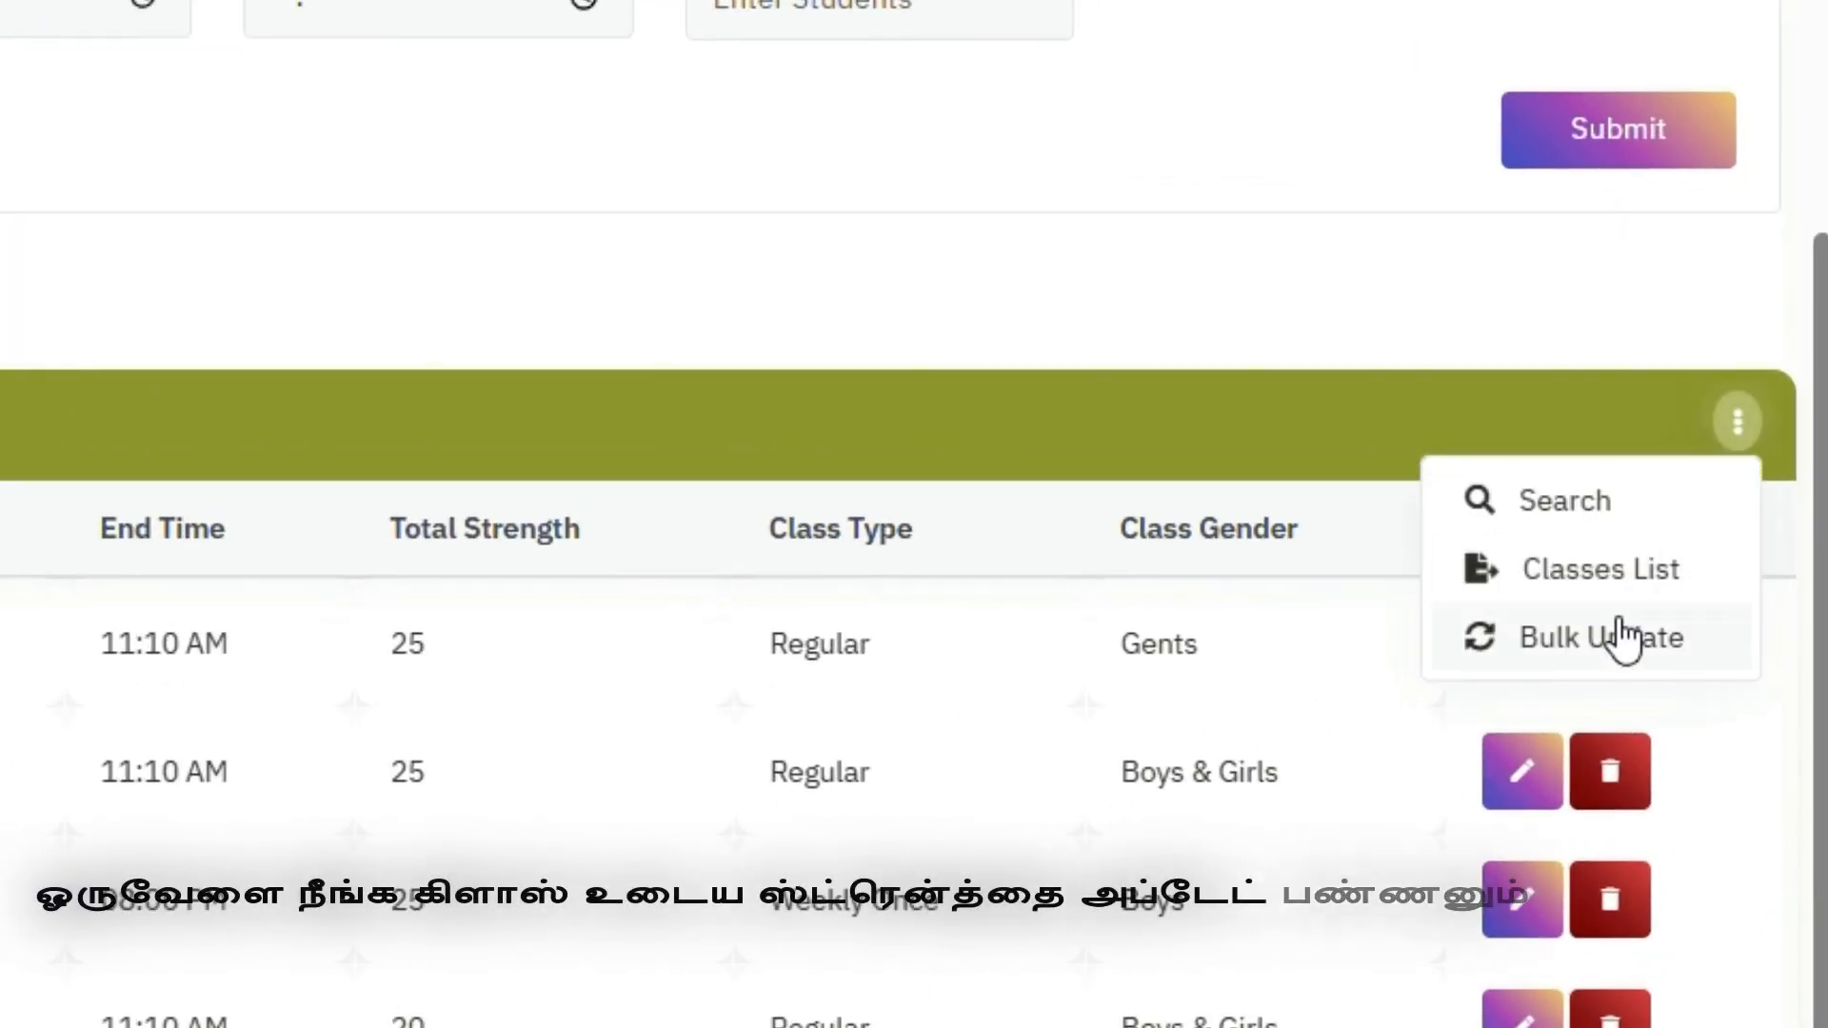
click(1691, 552)
click(400, 617)
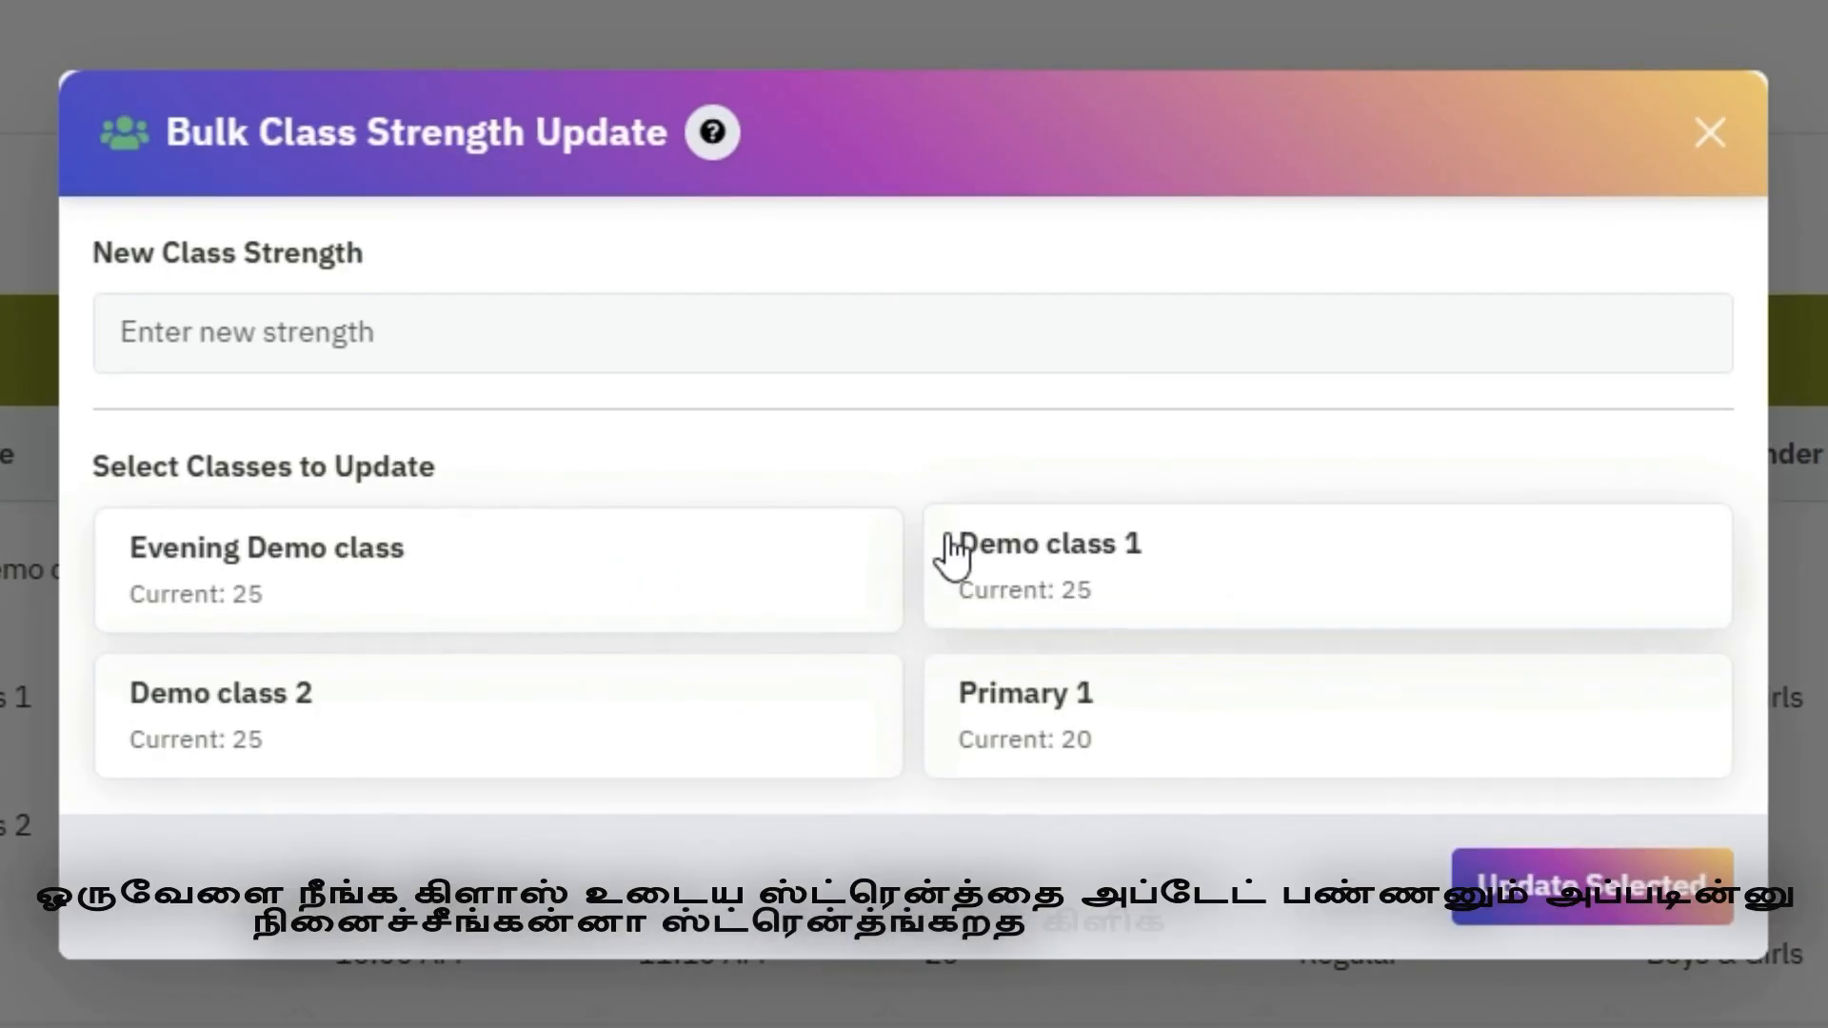
click(709, 357)
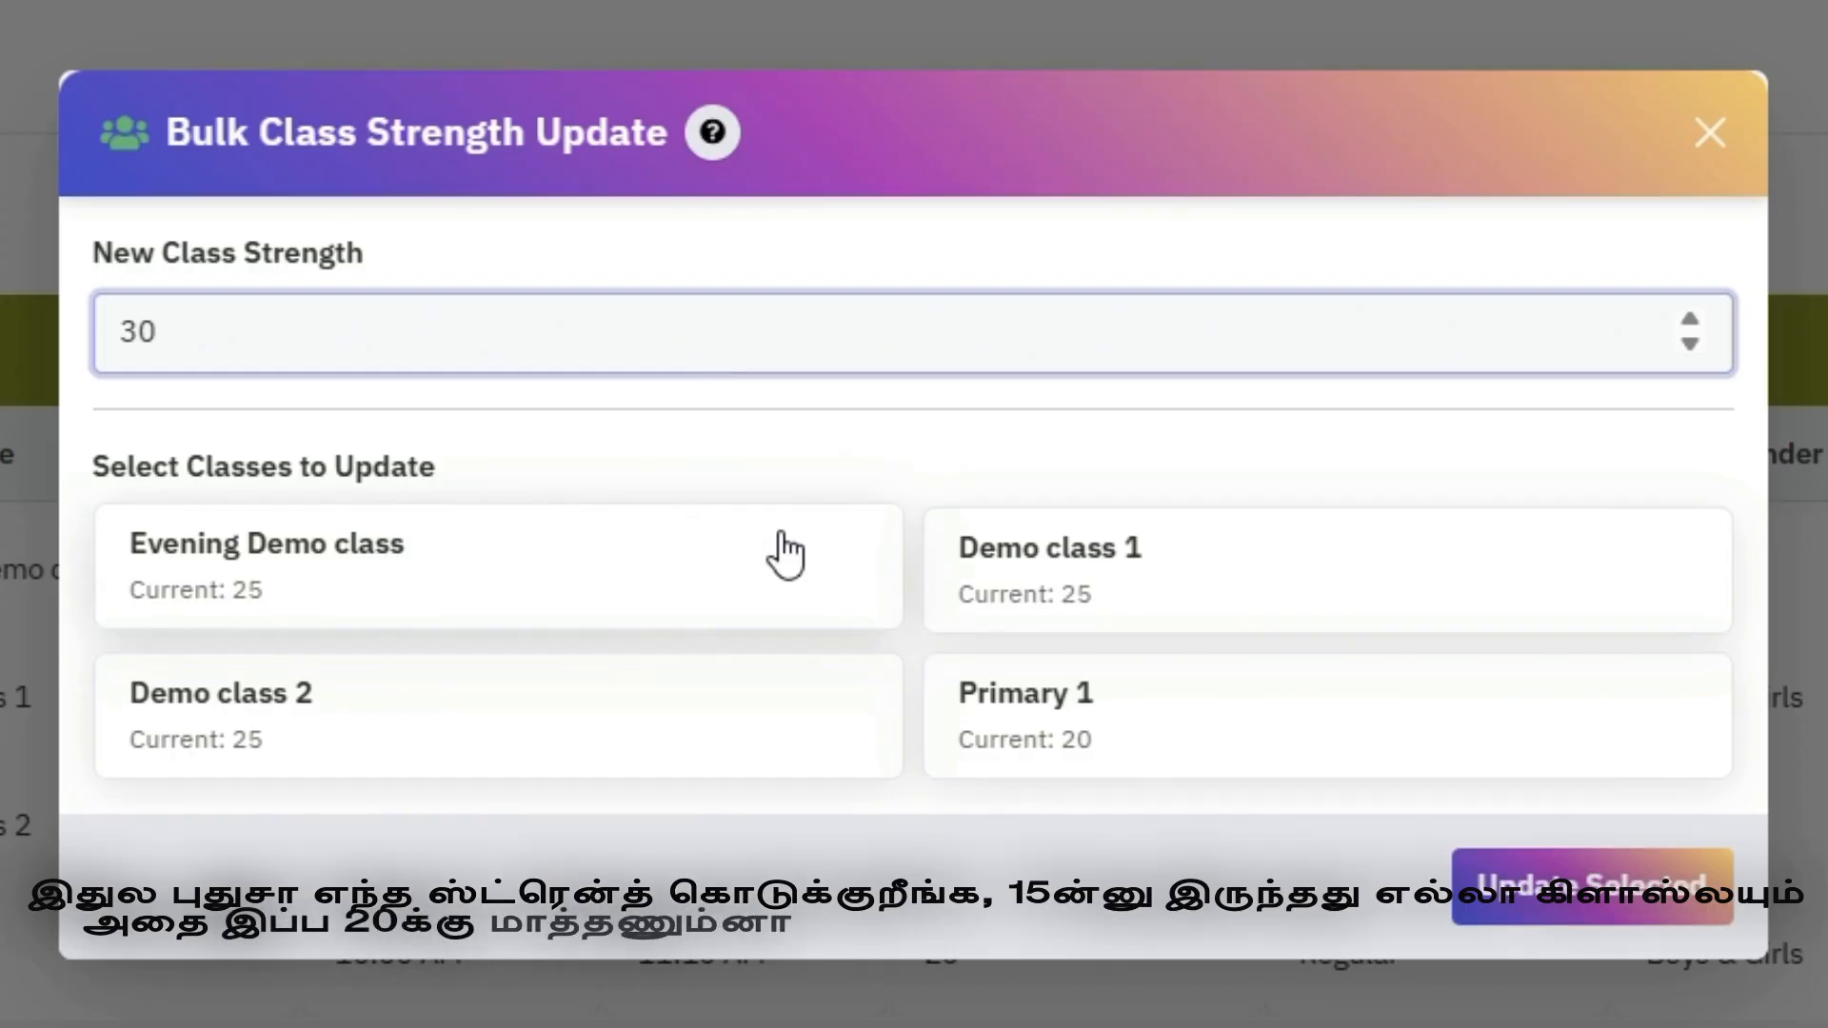
Select Evening Demo class, Demo class 1, Demo class 2 and Primary 1, and apply the strength update to them
click(673, 591)
click(1102, 571)
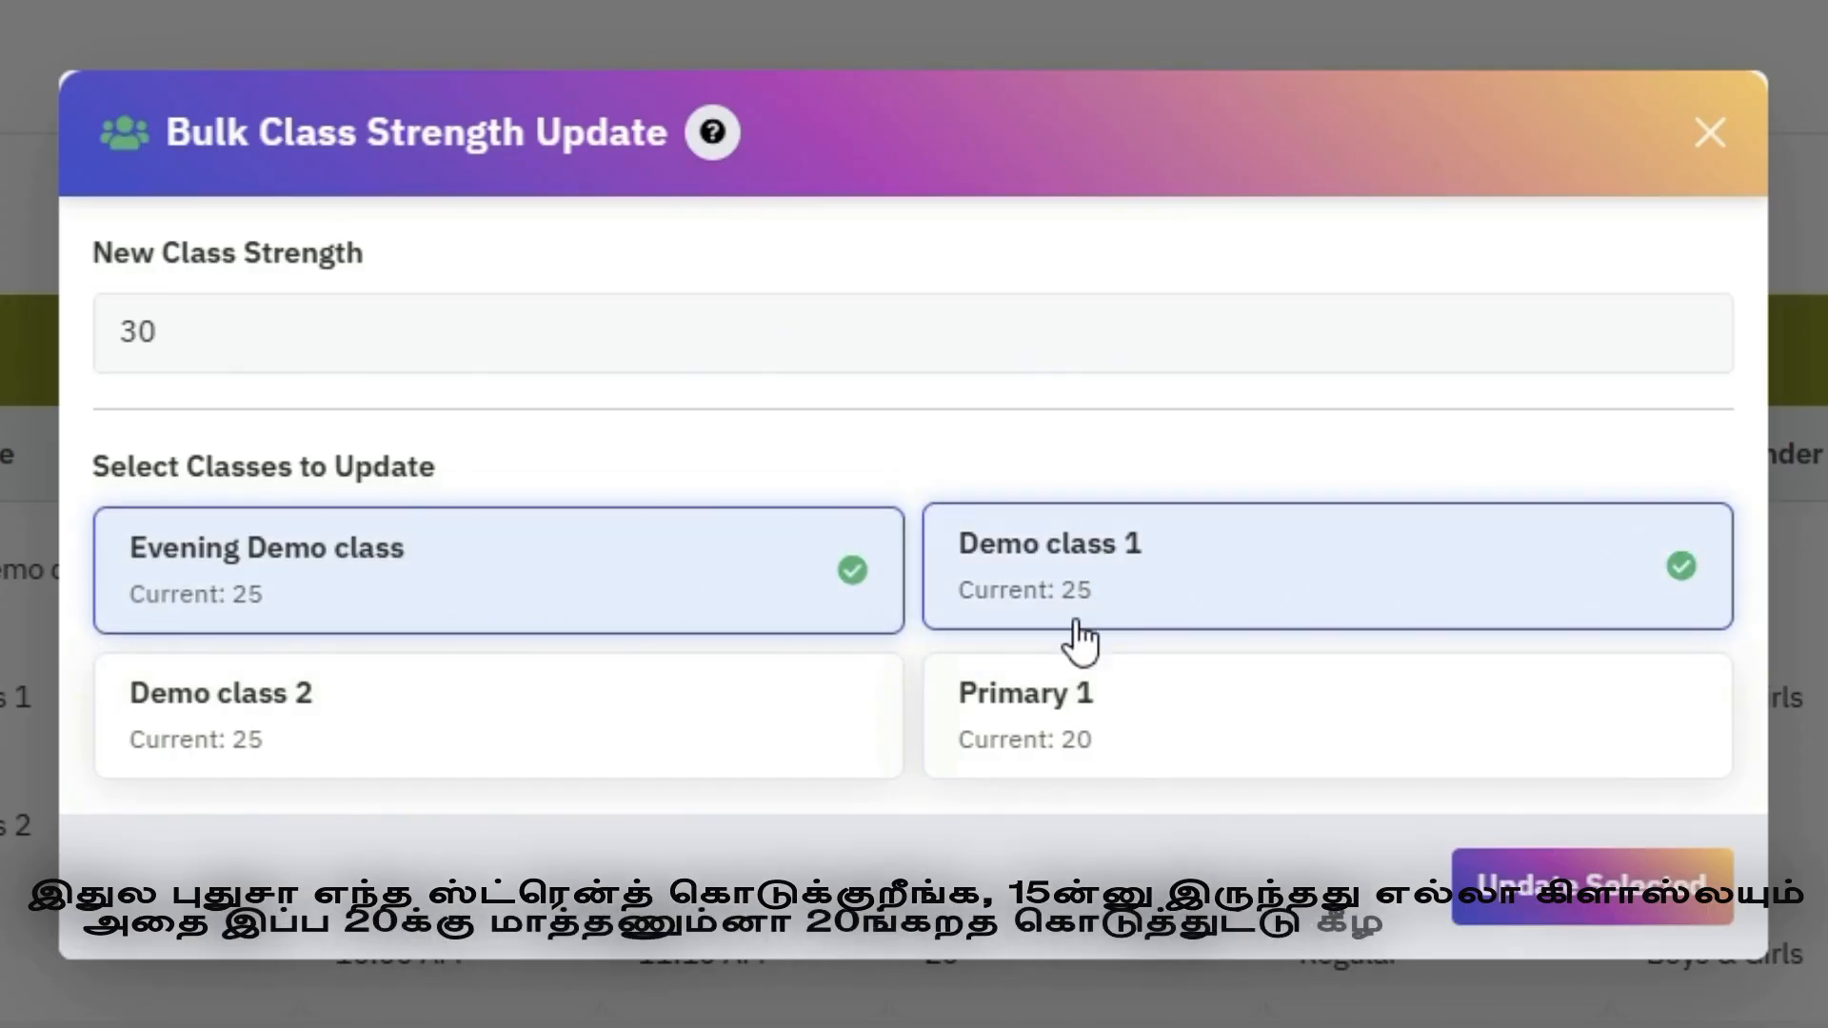
click(757, 724)
click(1086, 759)
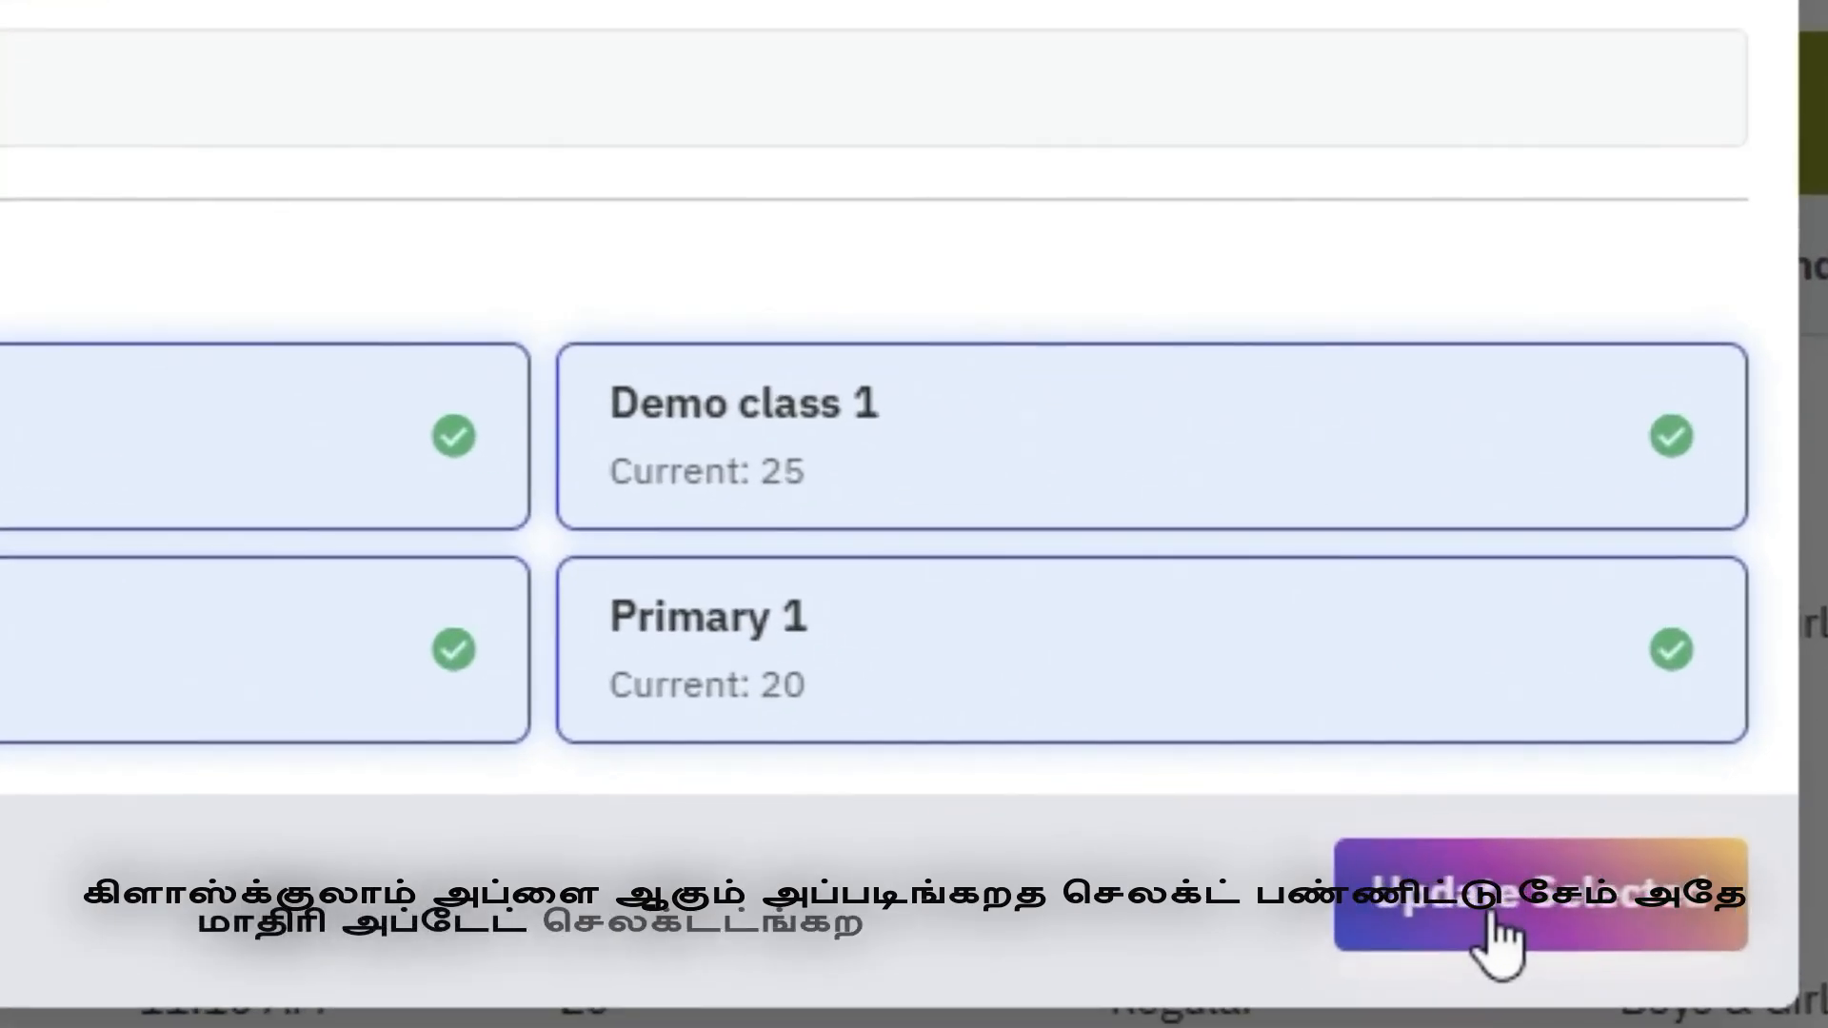
click(1562, 909)
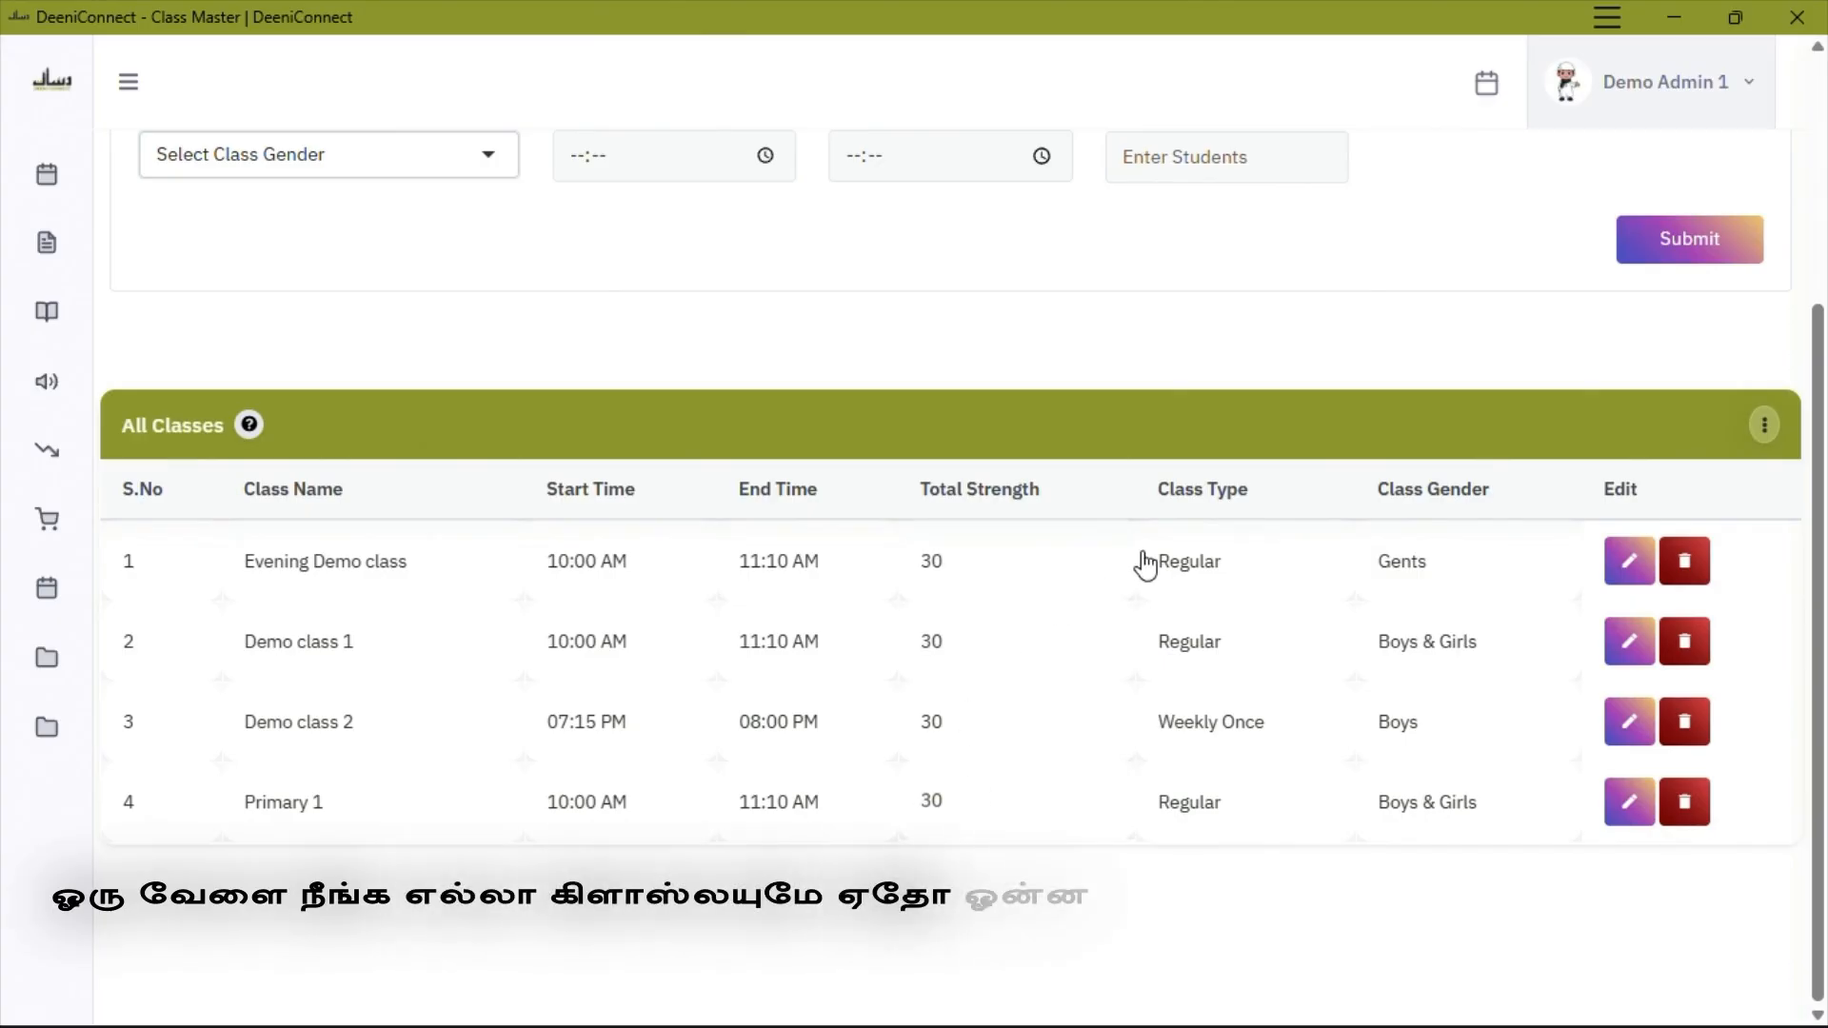
Open all classes together in the Bulk Class Editor from the bulk update options
click(1764, 425)
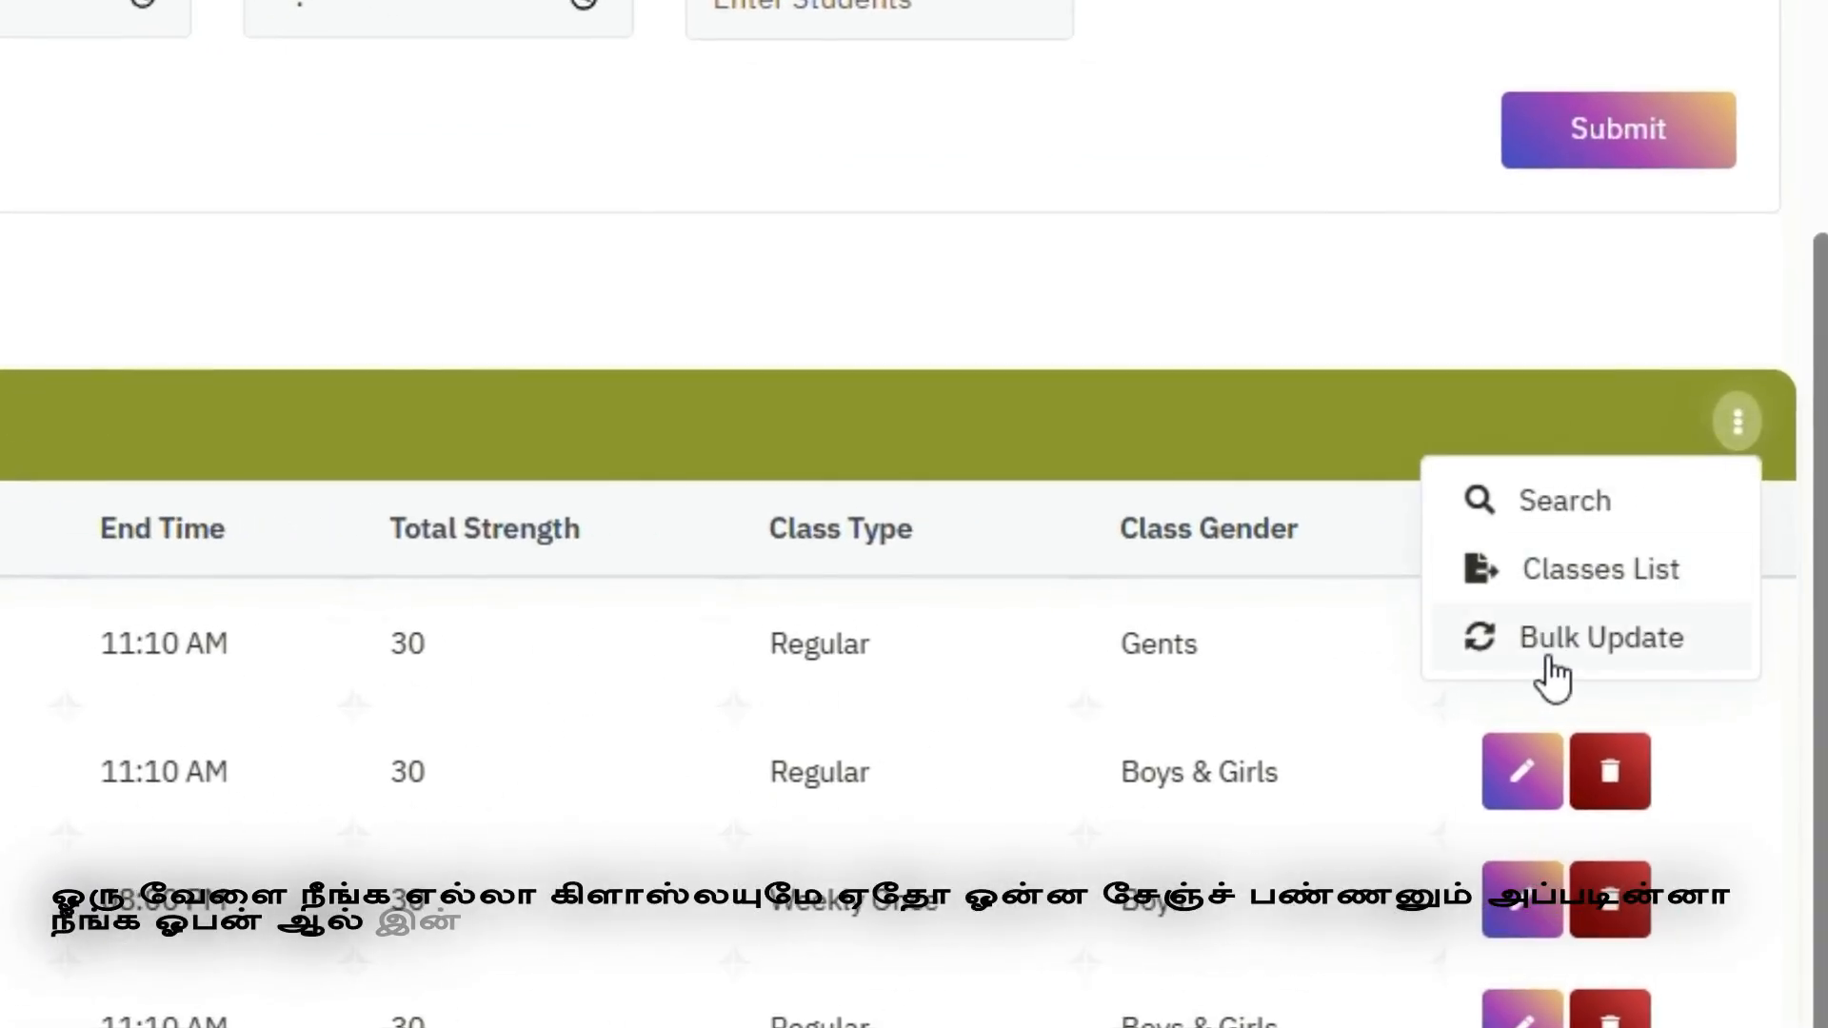
click(1550, 661)
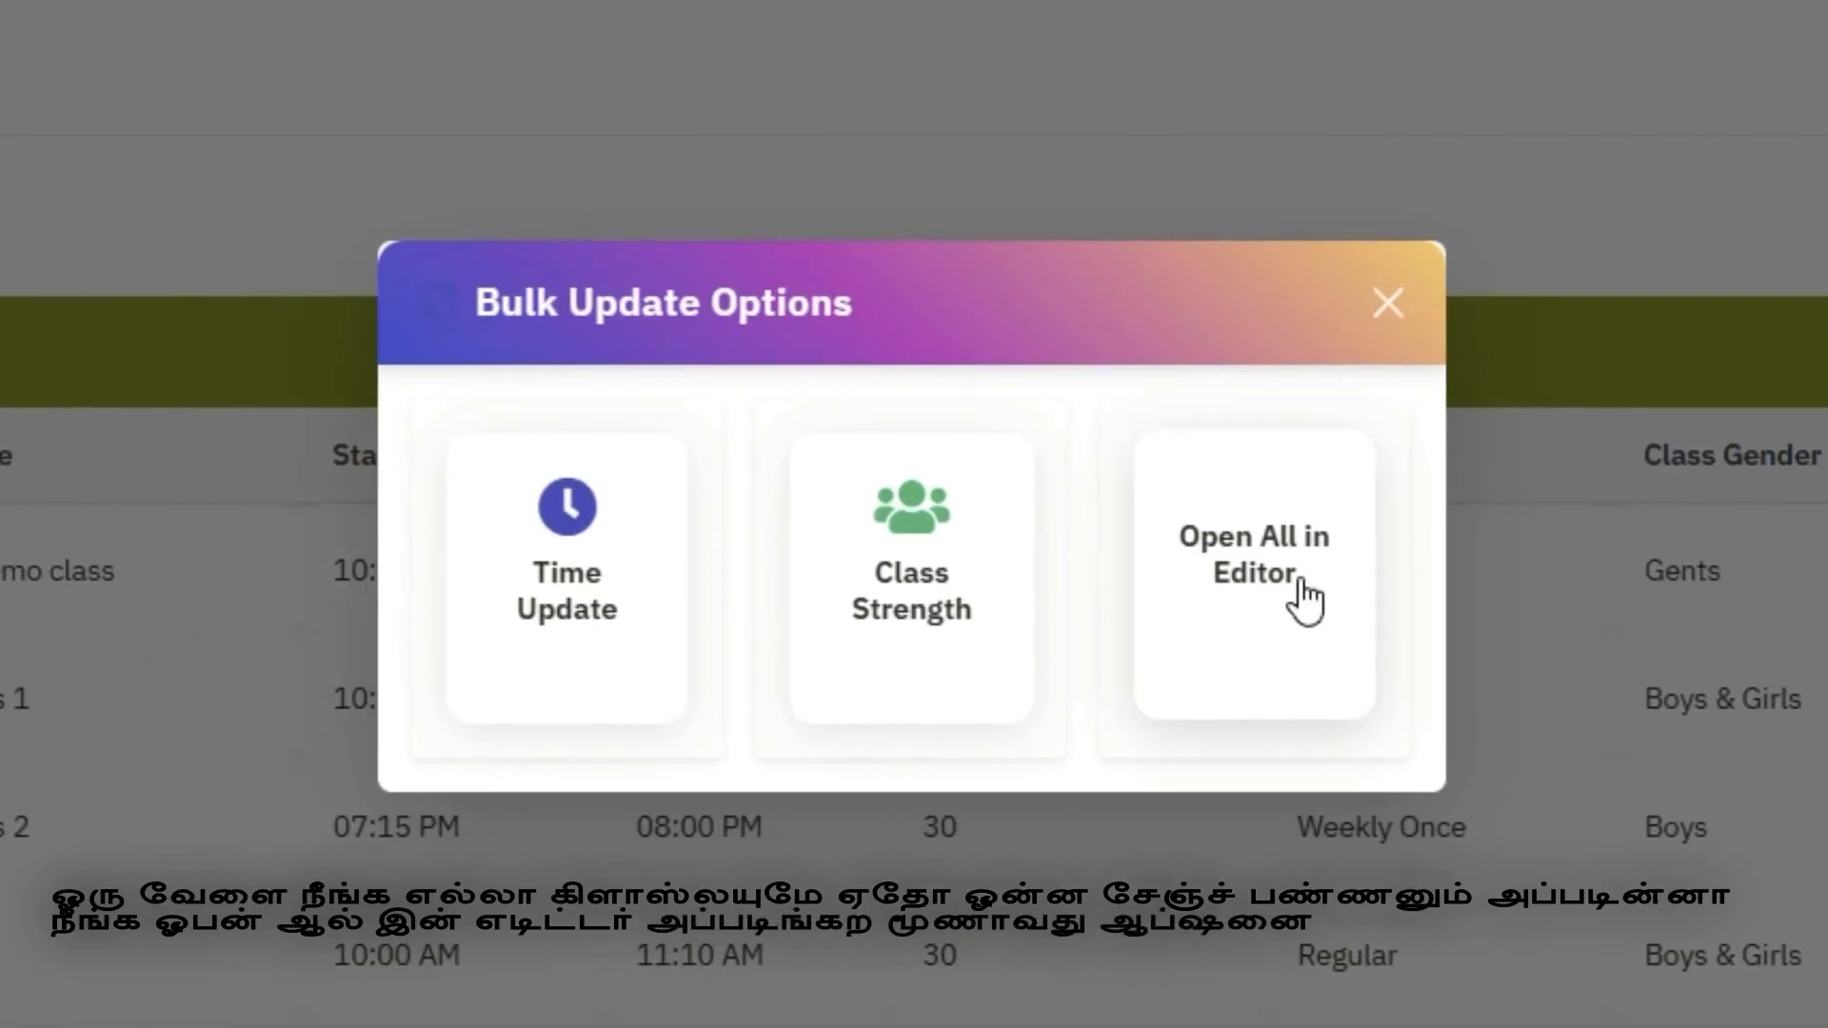
click(1255, 571)
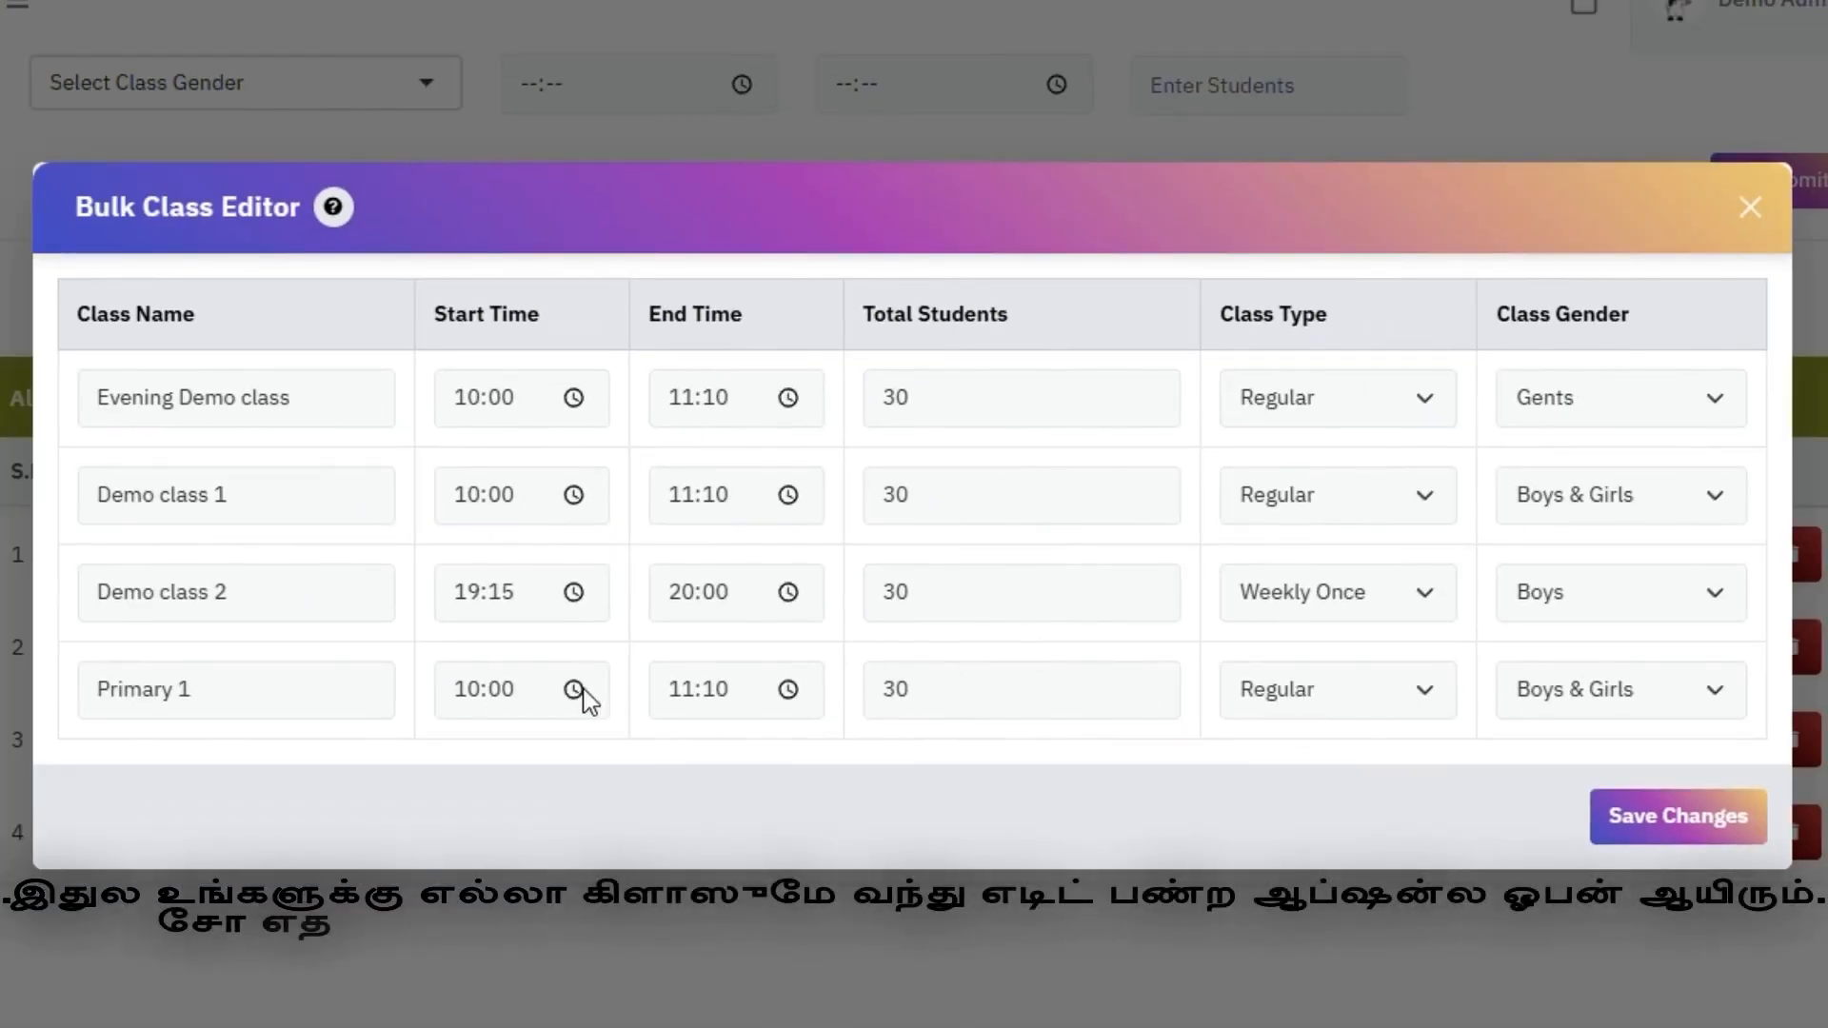
Set Primary 1's total students to 20 and its class type to Weekly Once, and save the changes
click(1007, 710)
key(BackSpace)
key(BackSpace)
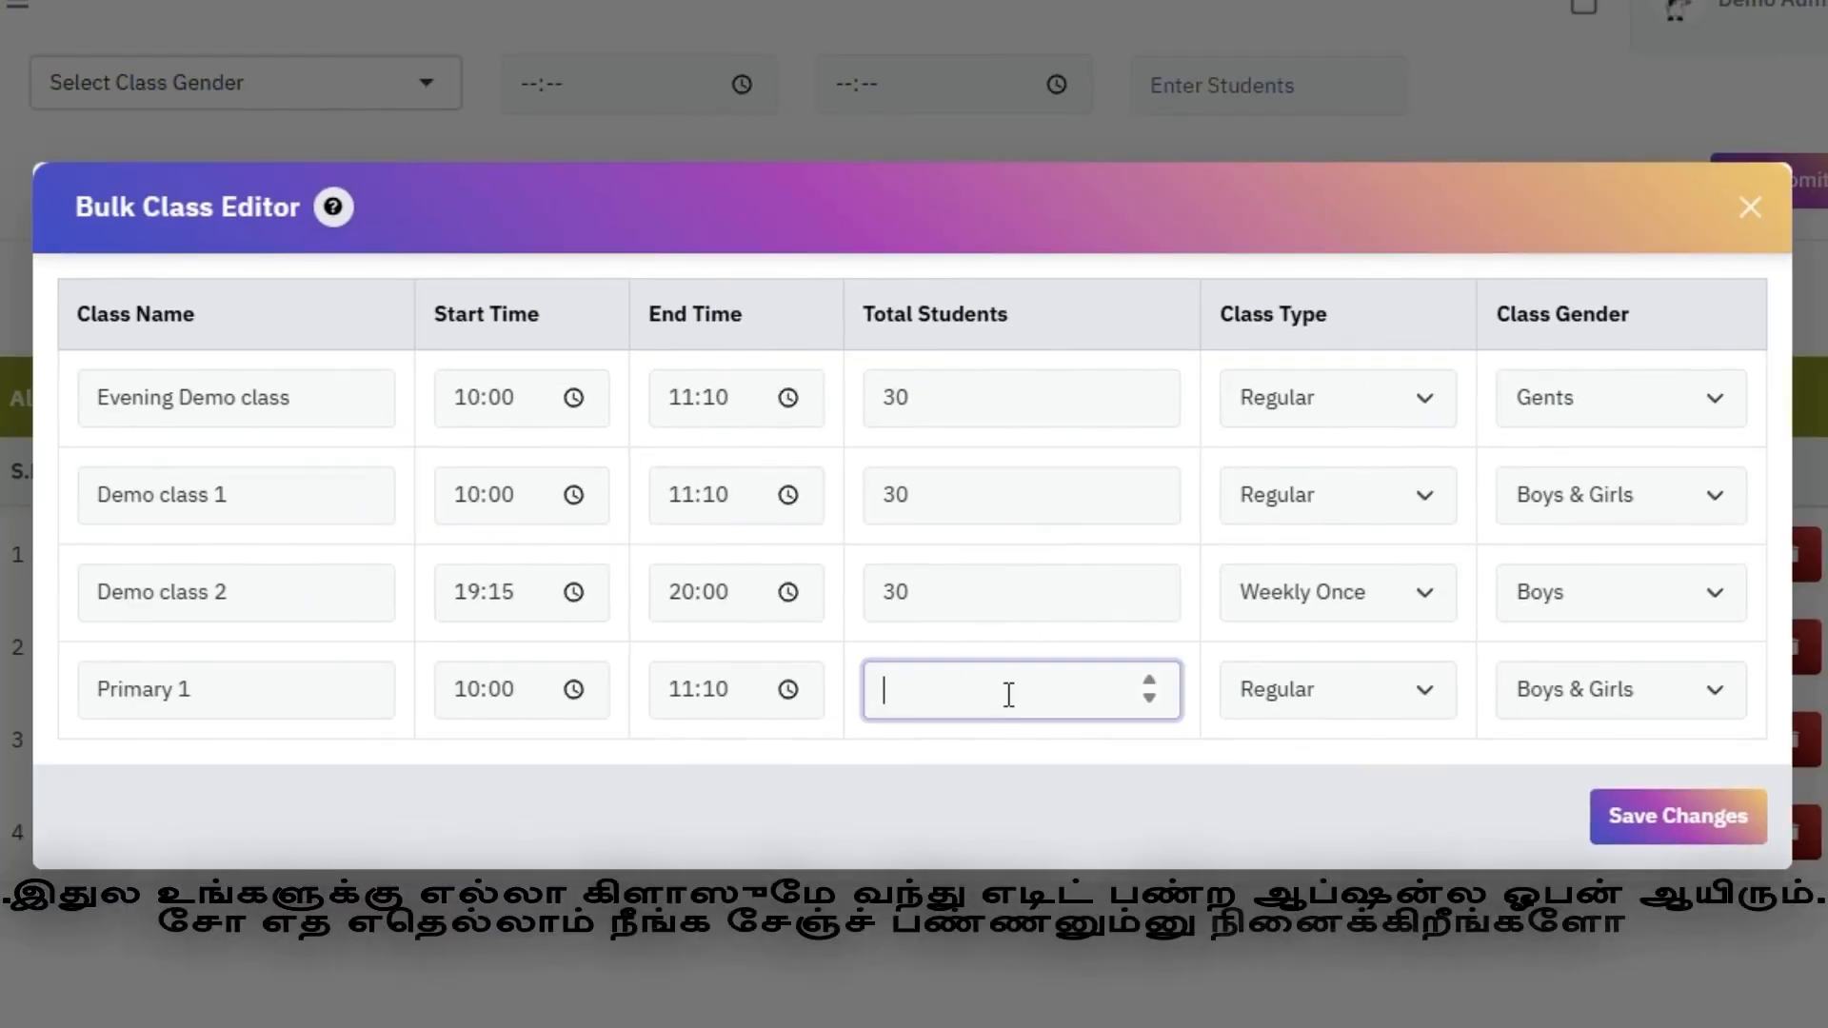
text(20)
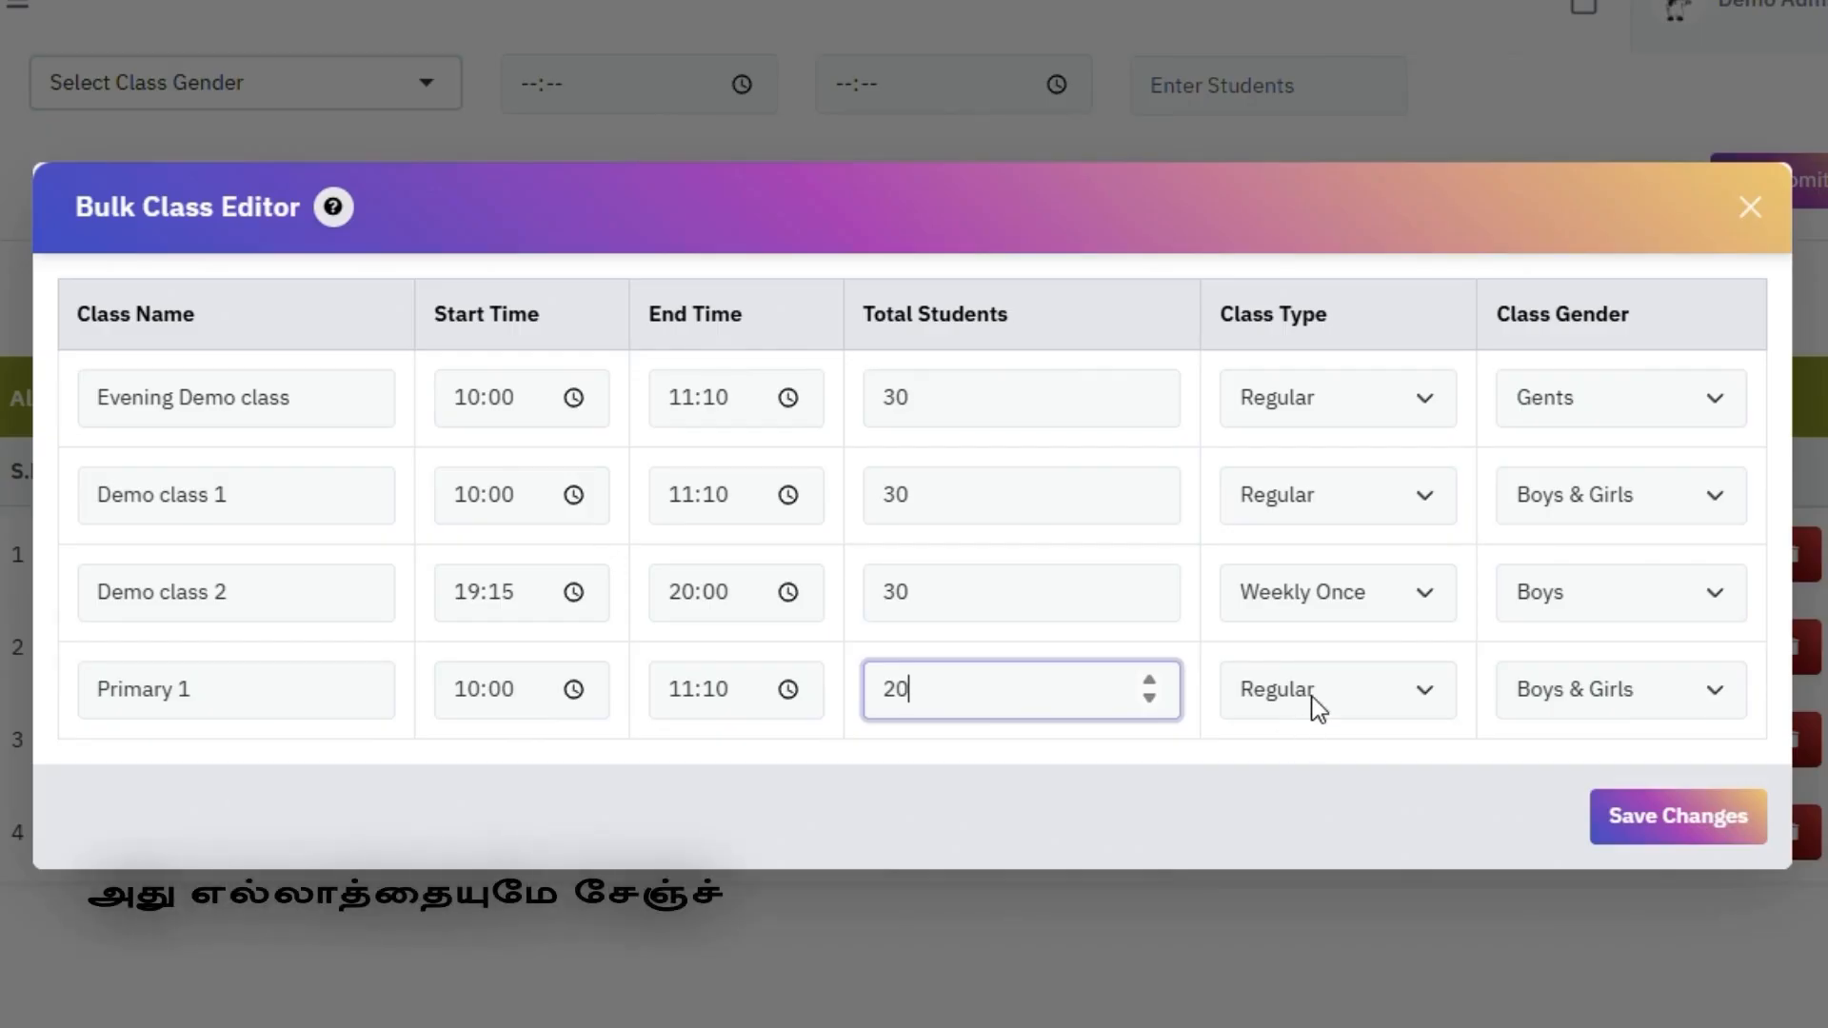
click(1315, 710)
click(1322, 815)
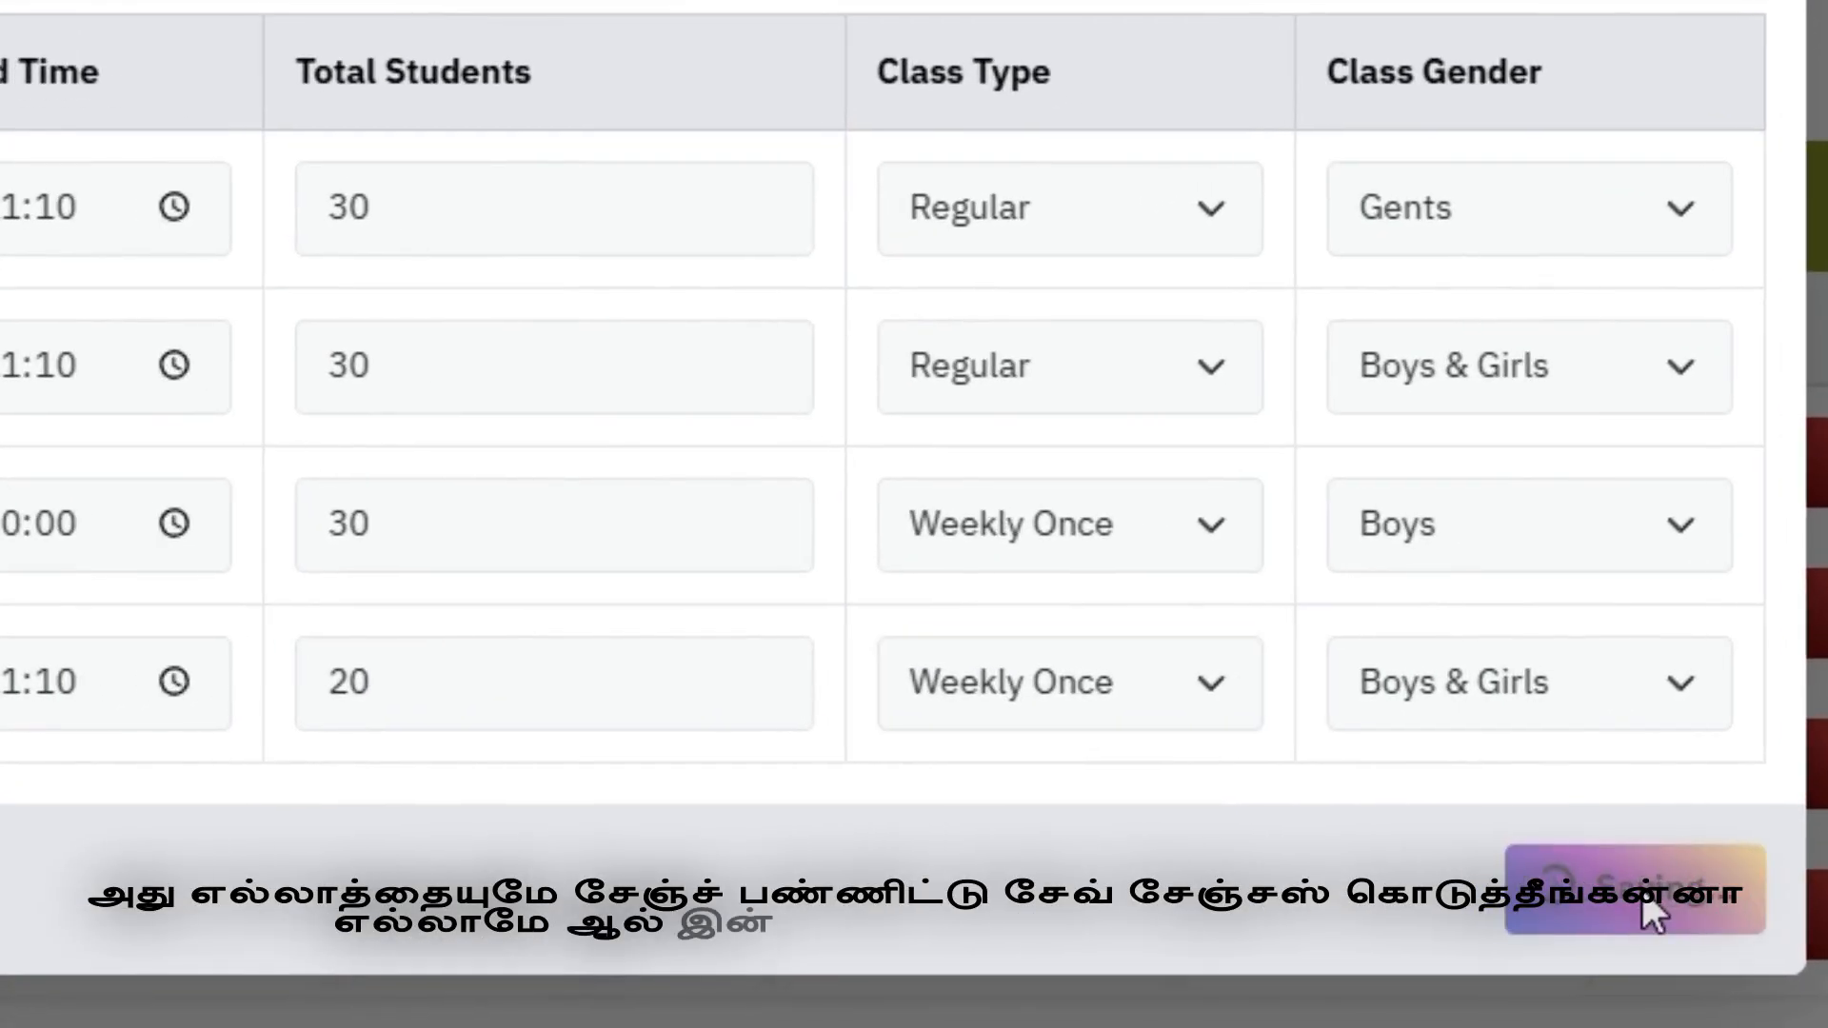
click(1704, 814)
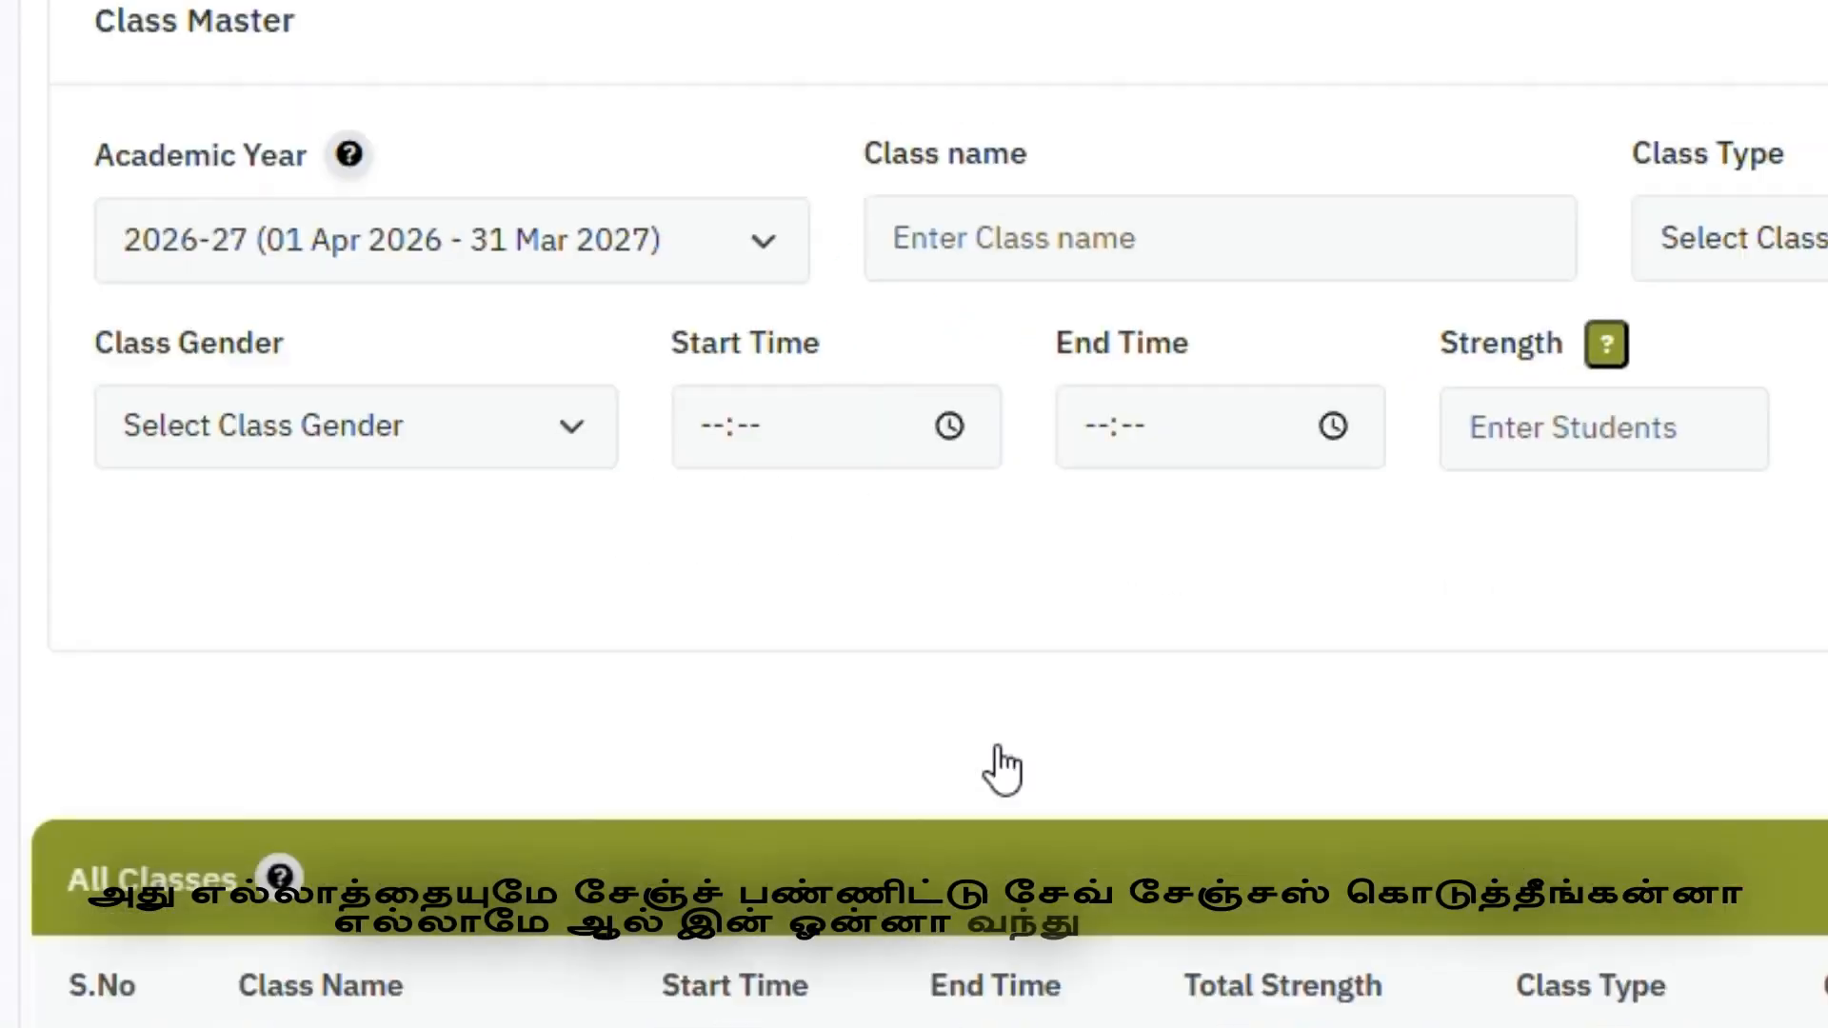